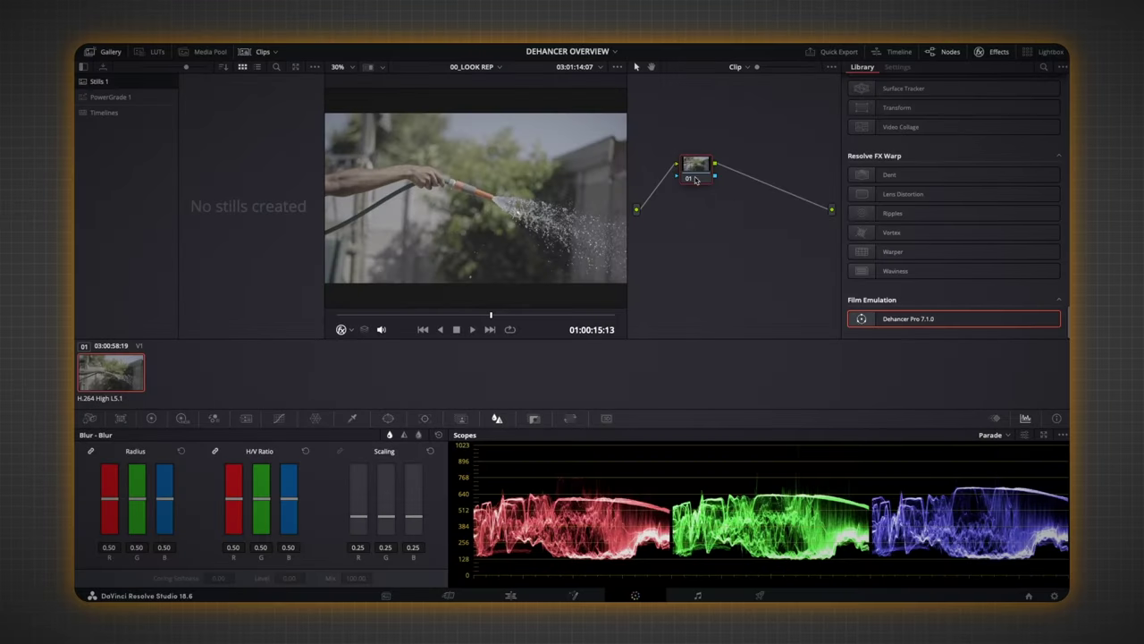
# - Drag the Dehancer Pro effect onto node 01
pyautogui.moveTo(695, 179); pyautogui.dragTo(682, 181)
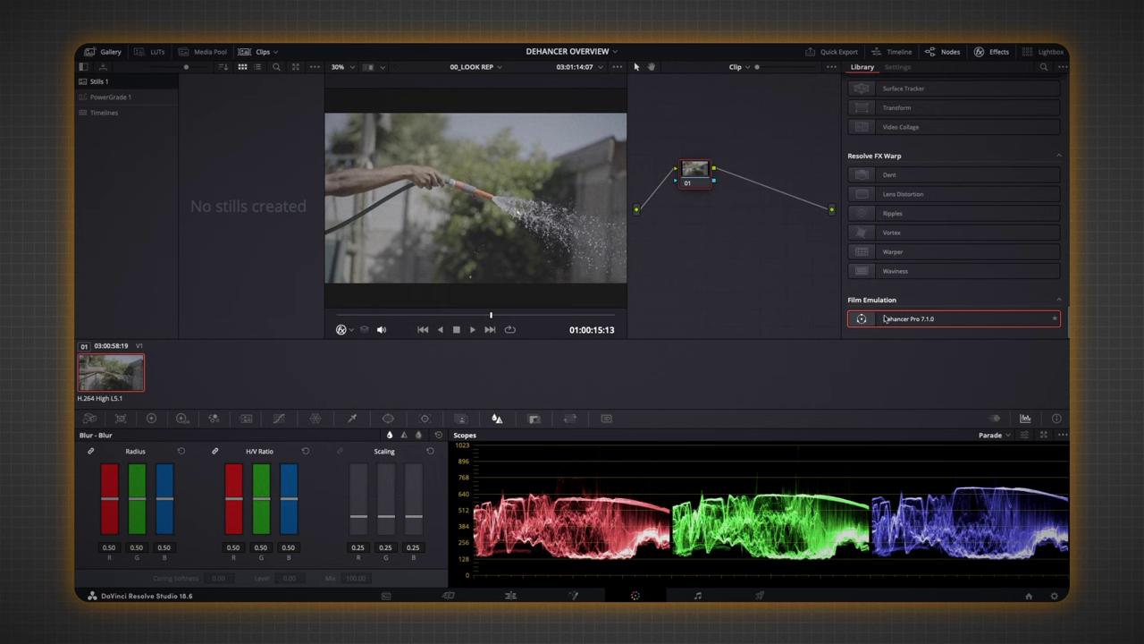
pyautogui.moveTo(718, 223); pyautogui.dragTo(699, 175)
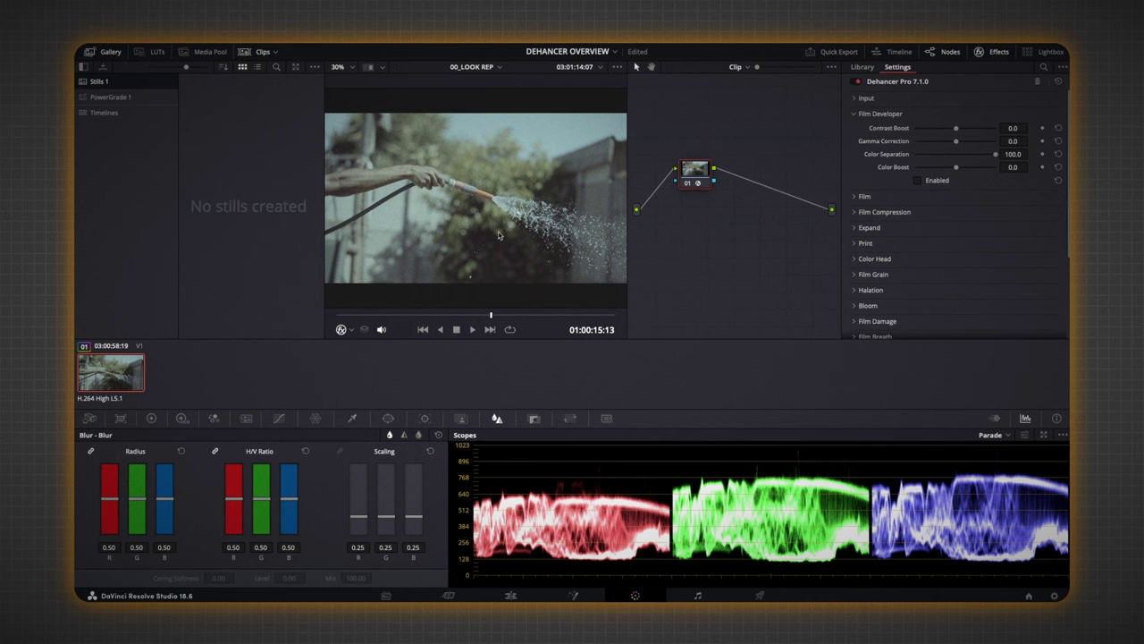
pyautogui.scroll(4, 490, 226)
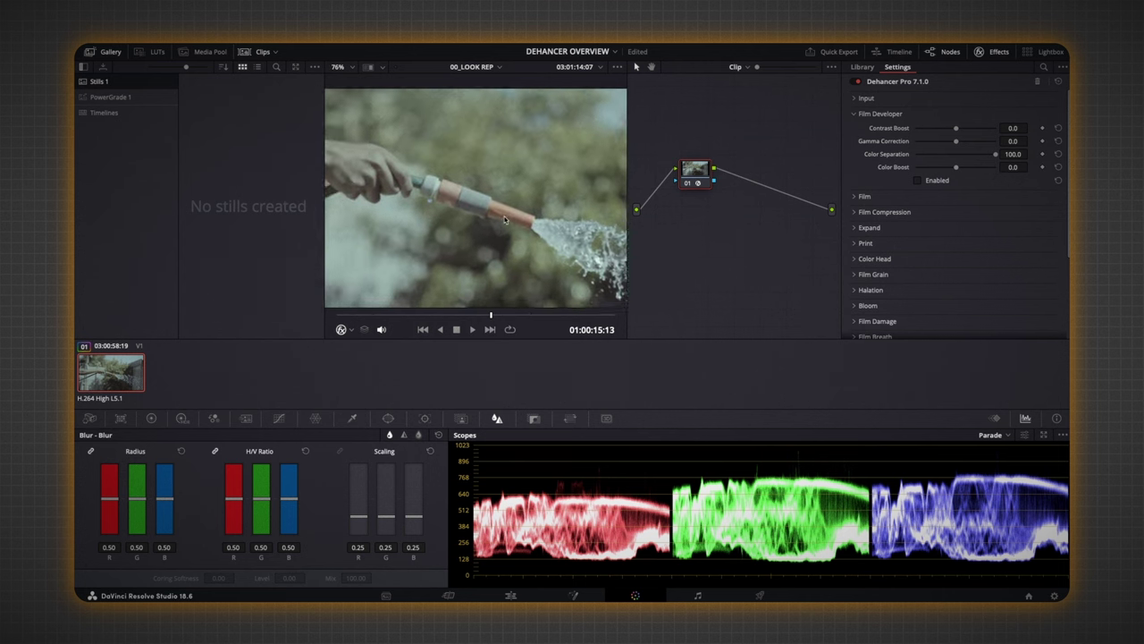
pyautogui.scroll(-2, 498, 256)
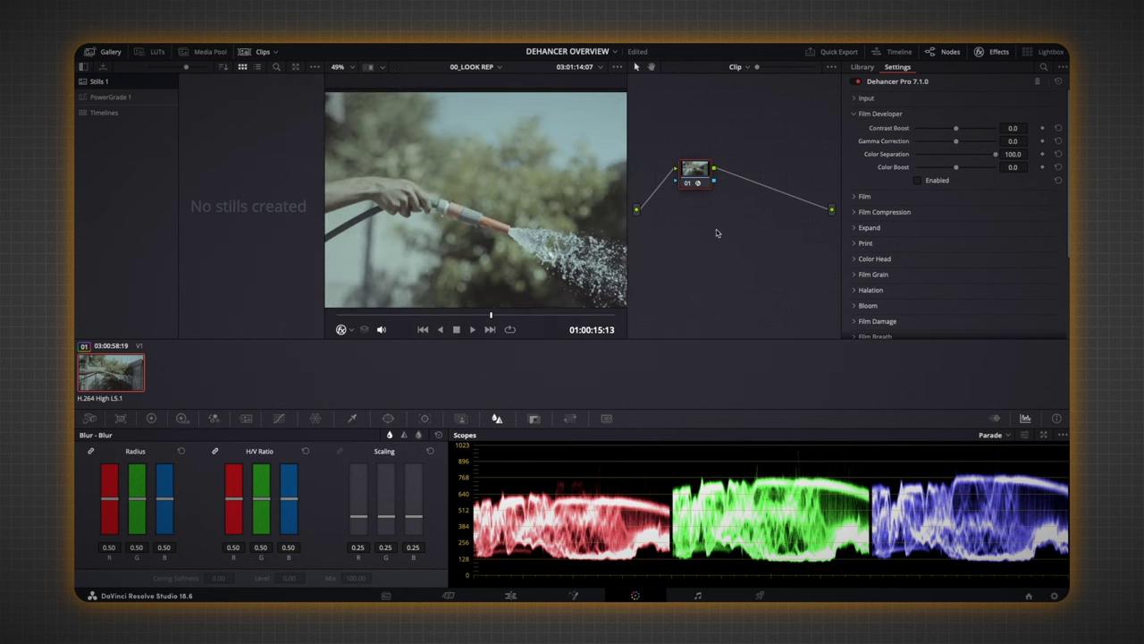
# - Set Dehancer's input to camera Sony Alpha 7 III, S-Log2 S-Gamut, undoing a trial exposure tweak
pyautogui.click(855, 99)
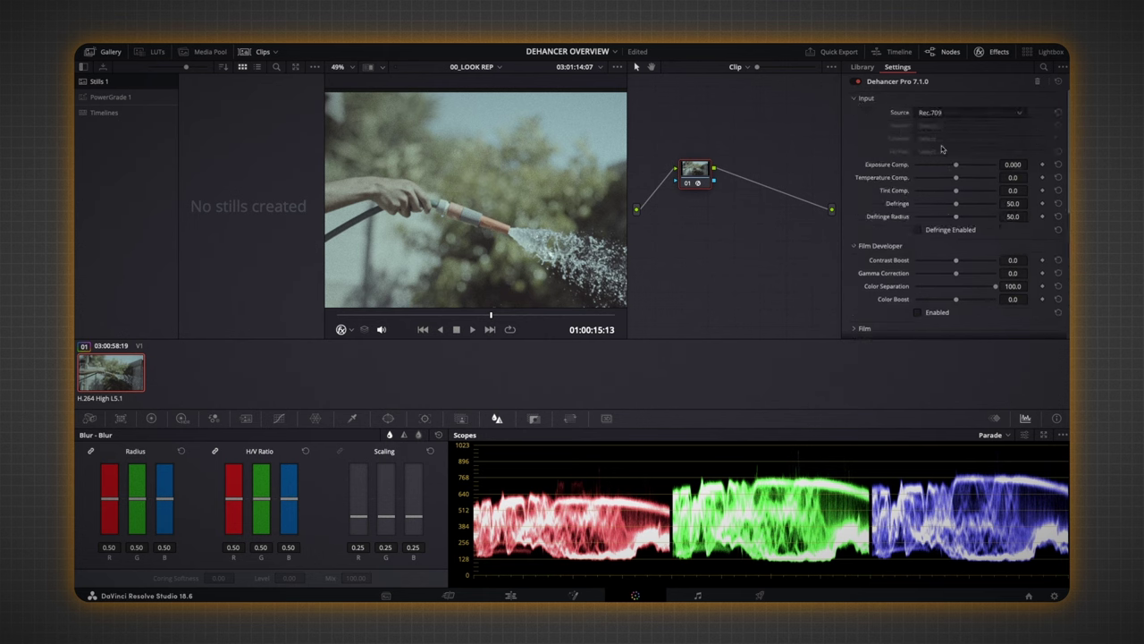
pyautogui.click(939, 113)
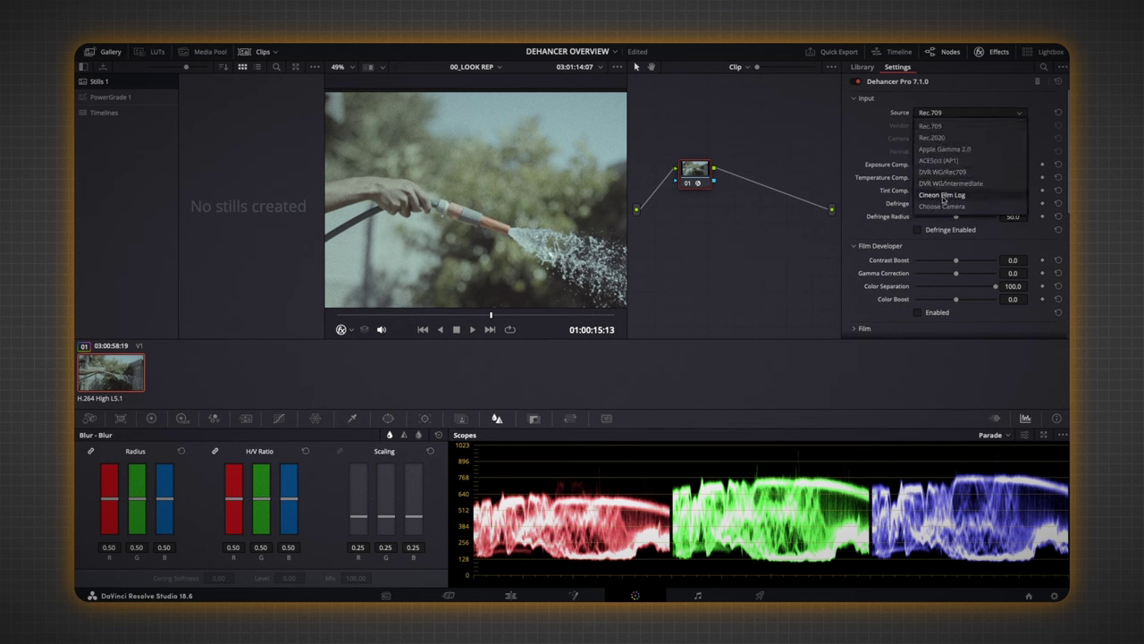
pyautogui.click(944, 206)
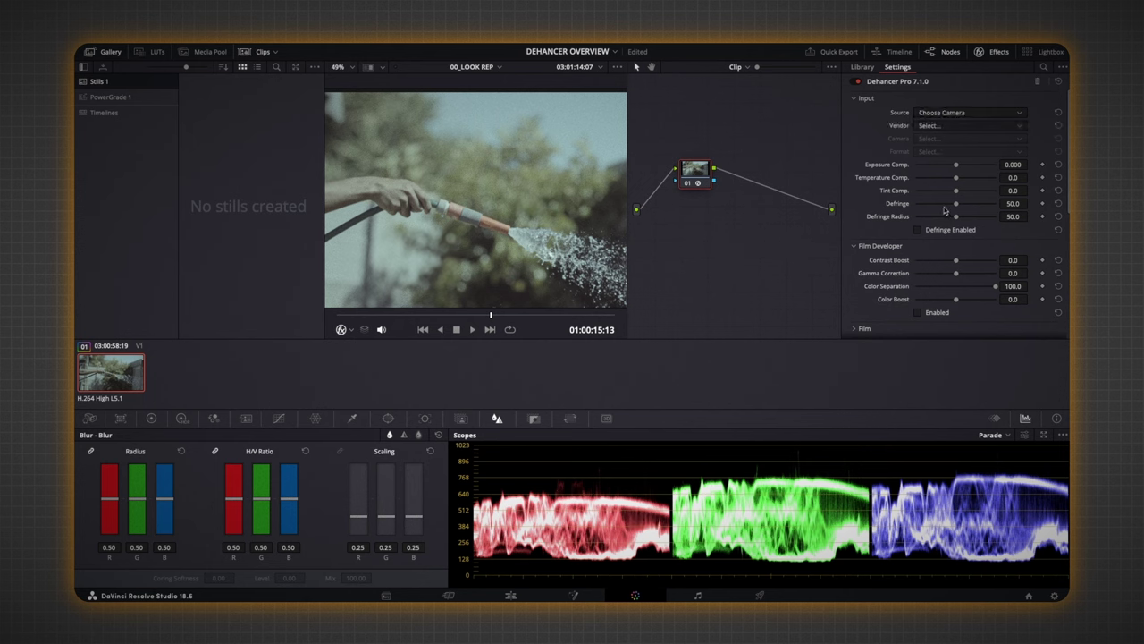
pyautogui.click(926, 126)
pyautogui.click(926, 242)
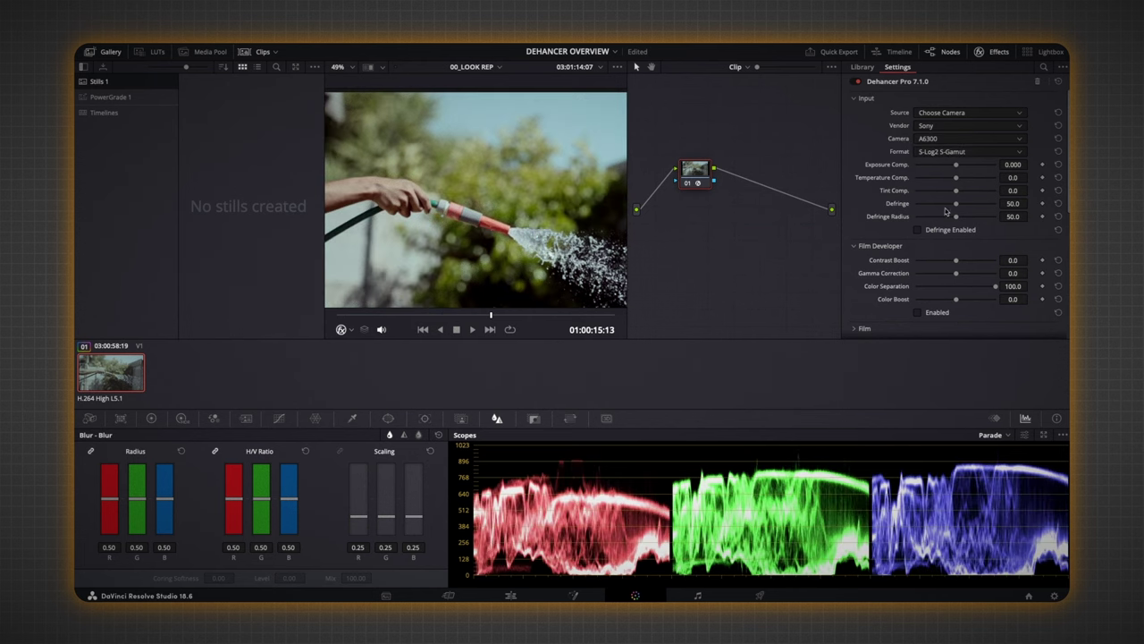
pyautogui.click(931, 141)
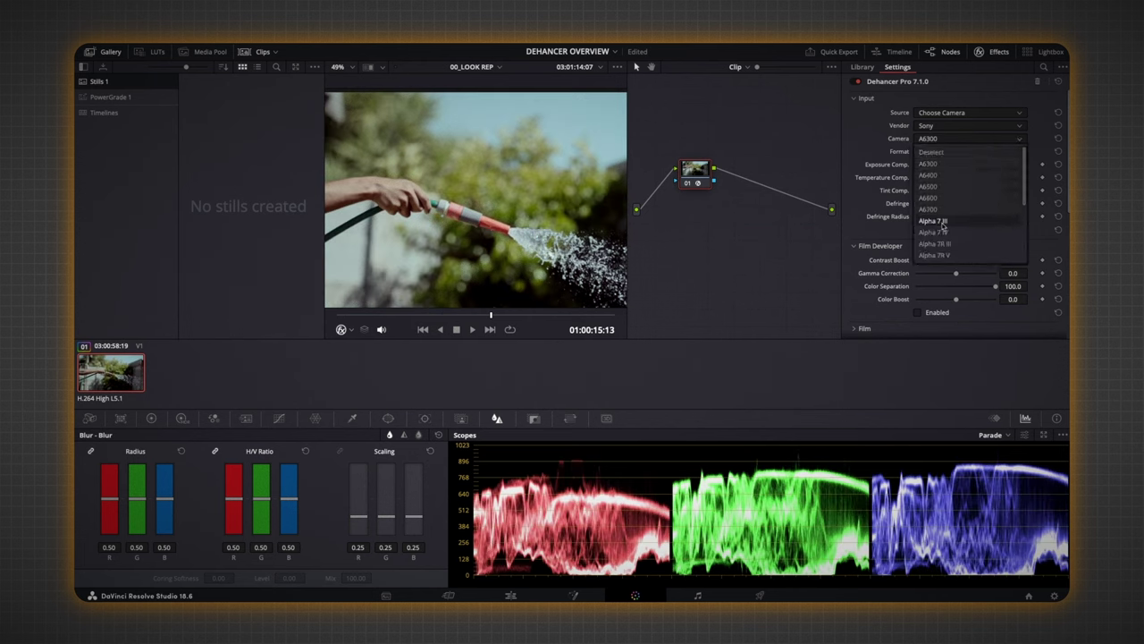
pyautogui.click(943, 222)
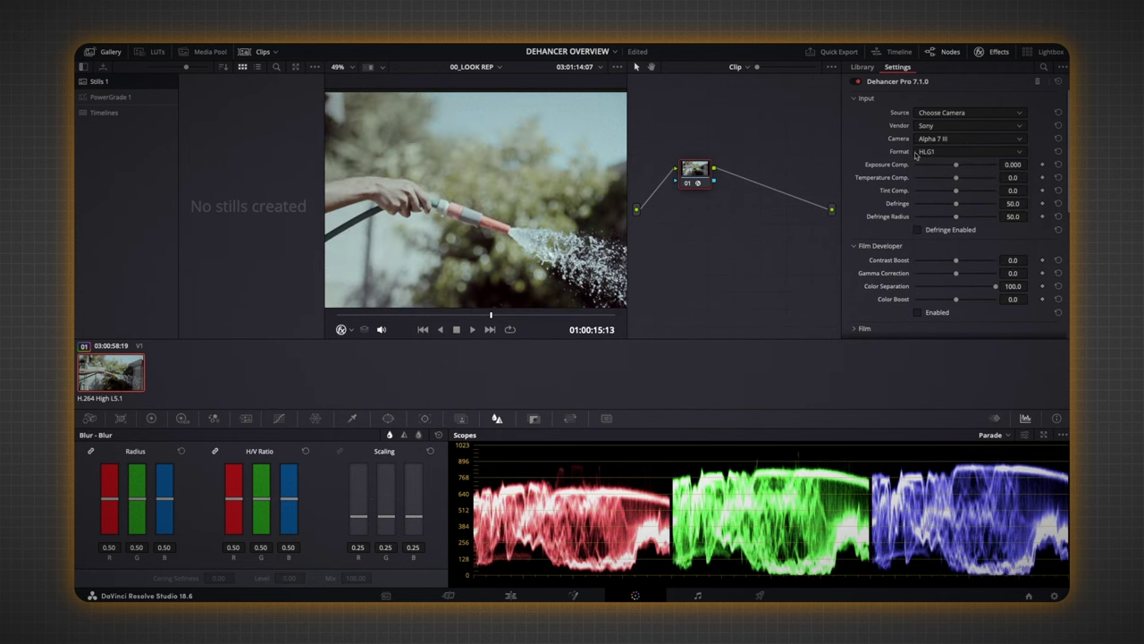
pyautogui.click(934, 153)
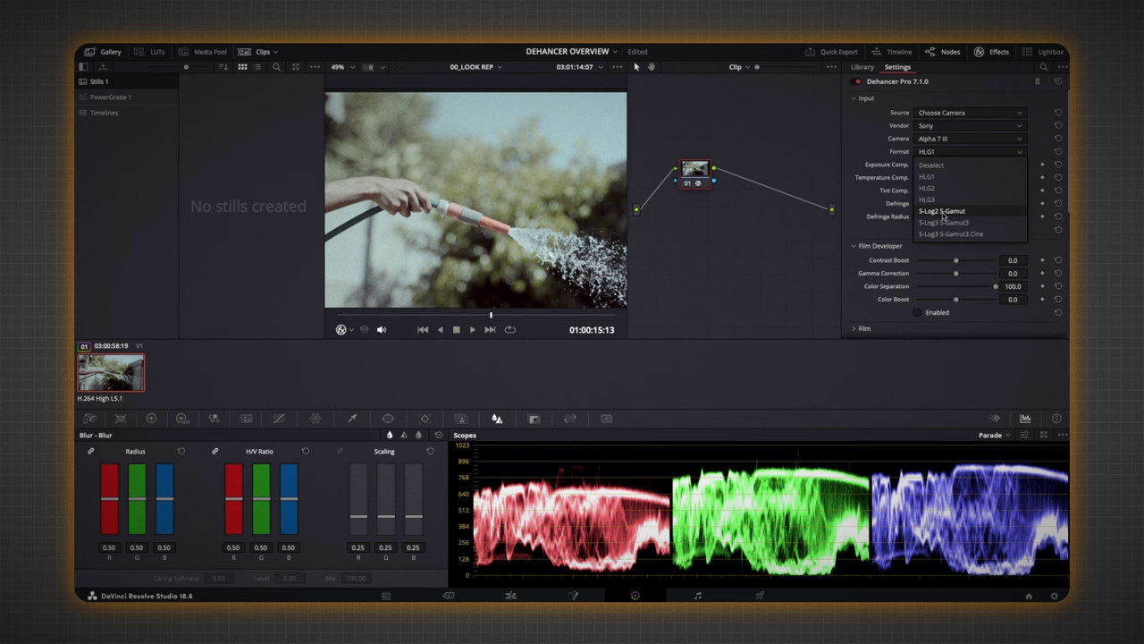
pyautogui.click(943, 212)
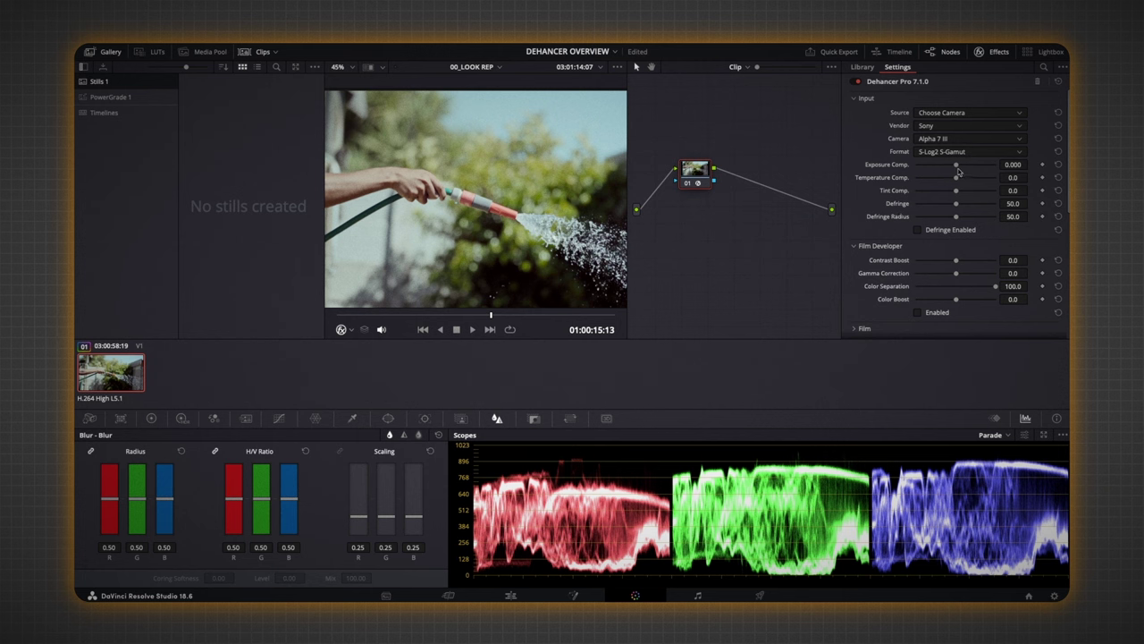
pyautogui.moveTo(957, 168); pyautogui.dragTo(960, 182)
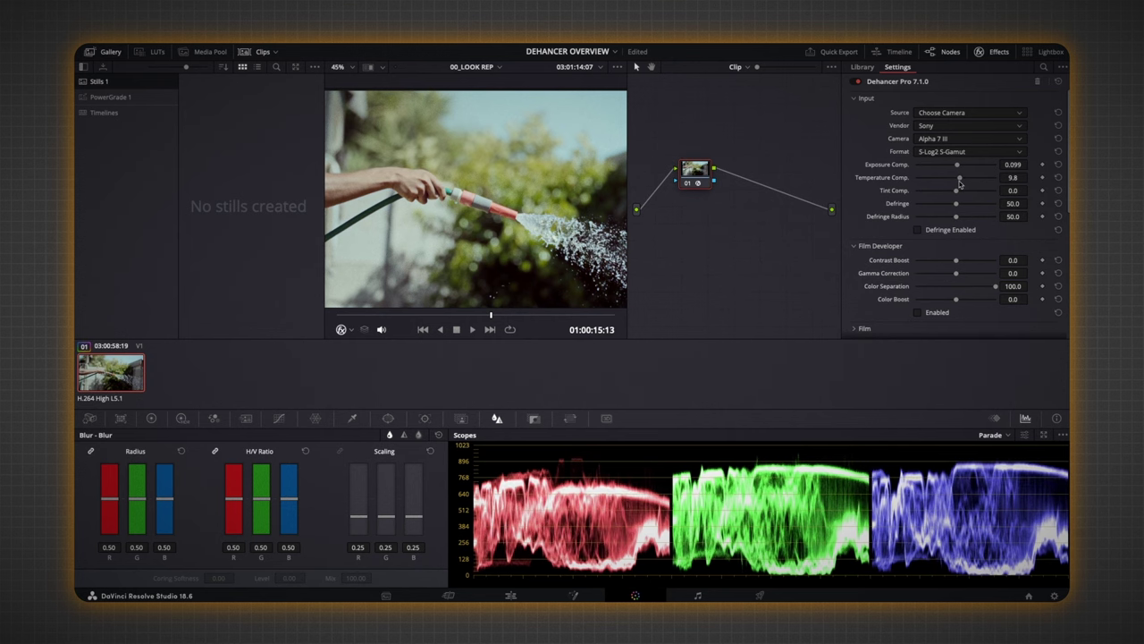
pyautogui.hotkey('ctrl', 'z')
pyautogui.hotkey('ctrl', 'z')
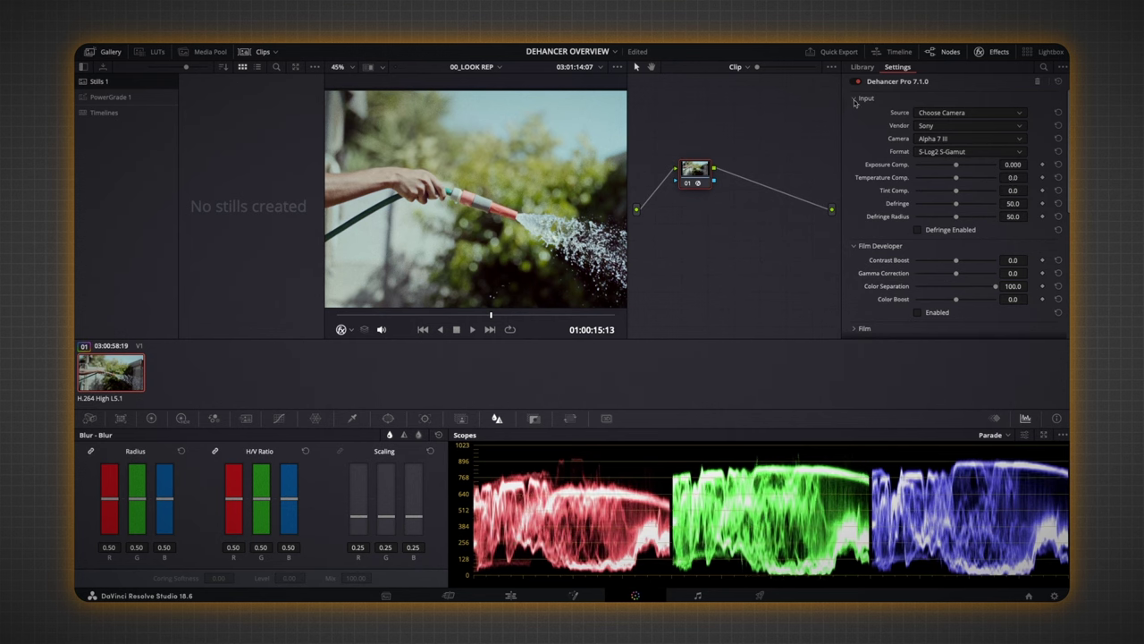
# - Scroll the Dehancer settings, then collapse all sections to headers Input through Monitor
pyautogui.scroll(-3, 854, 101)
pyautogui.scroll(3, 983, 197)
pyautogui.scroll(-10, 1058, 181)
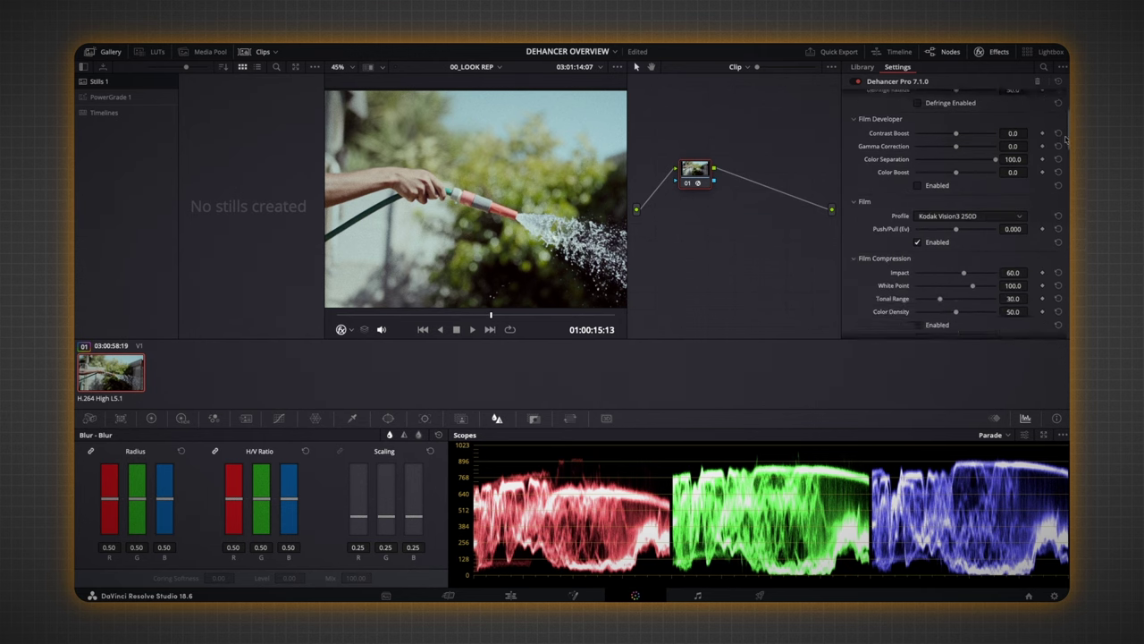
pyautogui.scroll(-12, 1059, 181)
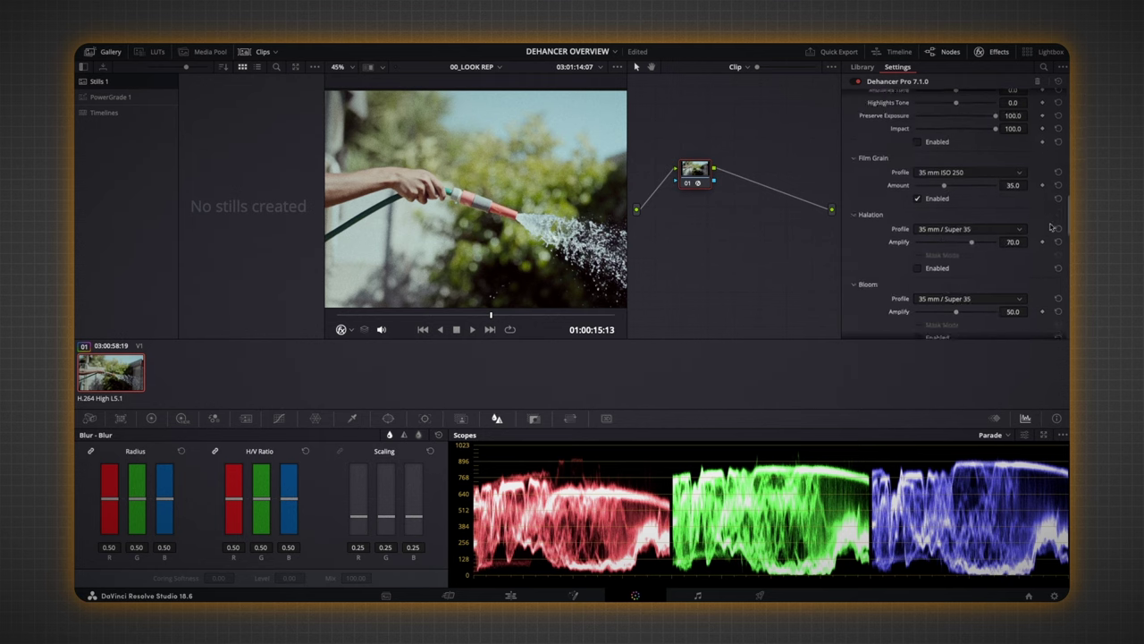
pyautogui.scroll(20, 1049, 262)
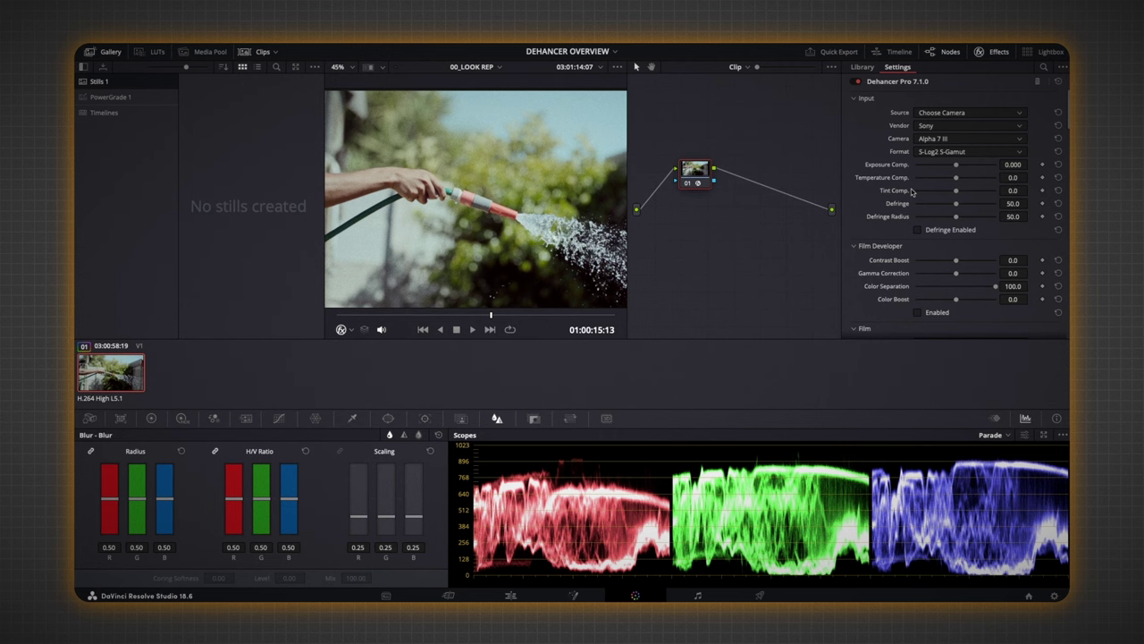
pyautogui.click(862, 98)
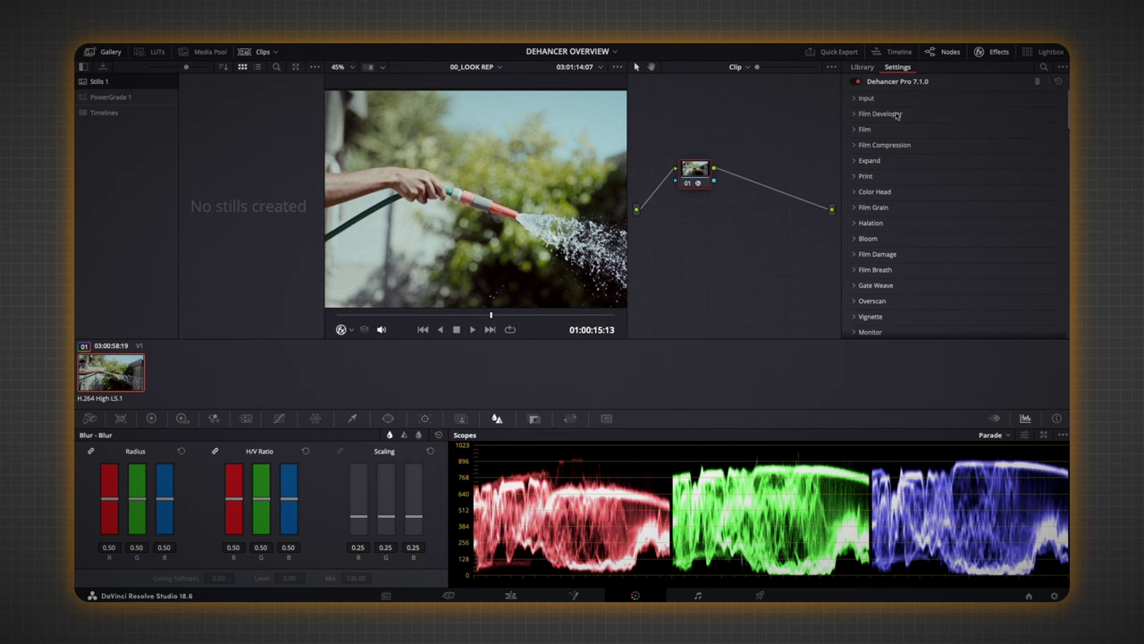
# - Enable Dehancer's Film Developer with Color Boost at 69.9 and collapse it
pyautogui.click(853, 114)
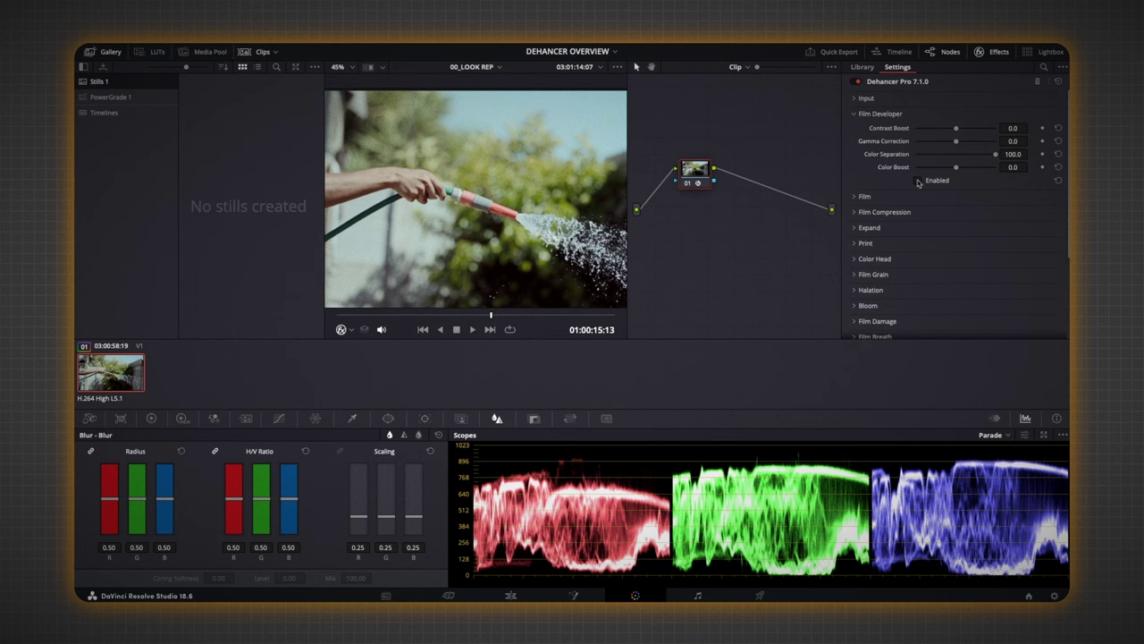
pyautogui.click(918, 181)
pyautogui.moveTo(956, 167); pyautogui.dragTo(975, 176)
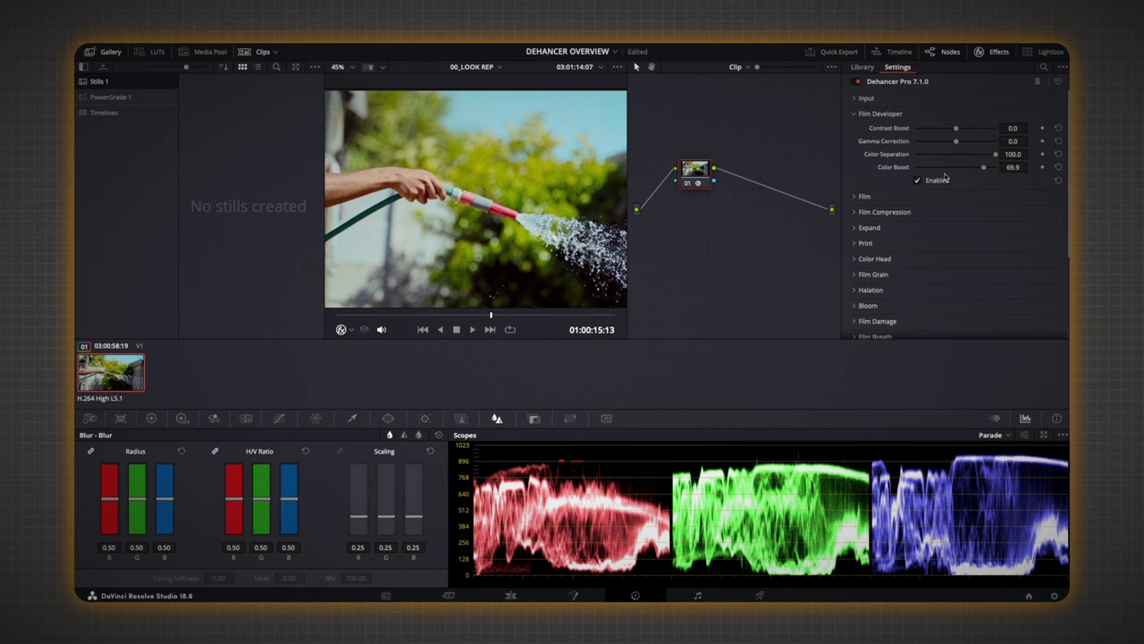
pyautogui.click(853, 115)
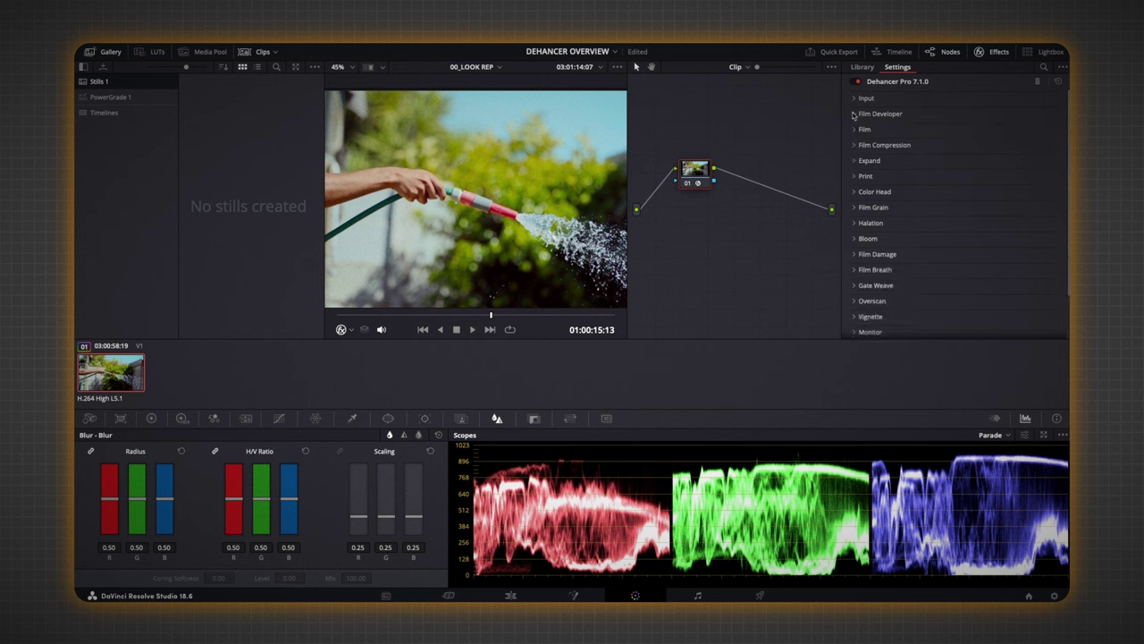
# - Browse the Film profile list, keep Kodak Vision3 250D, and collapse the Film section
pyautogui.click(855, 129)
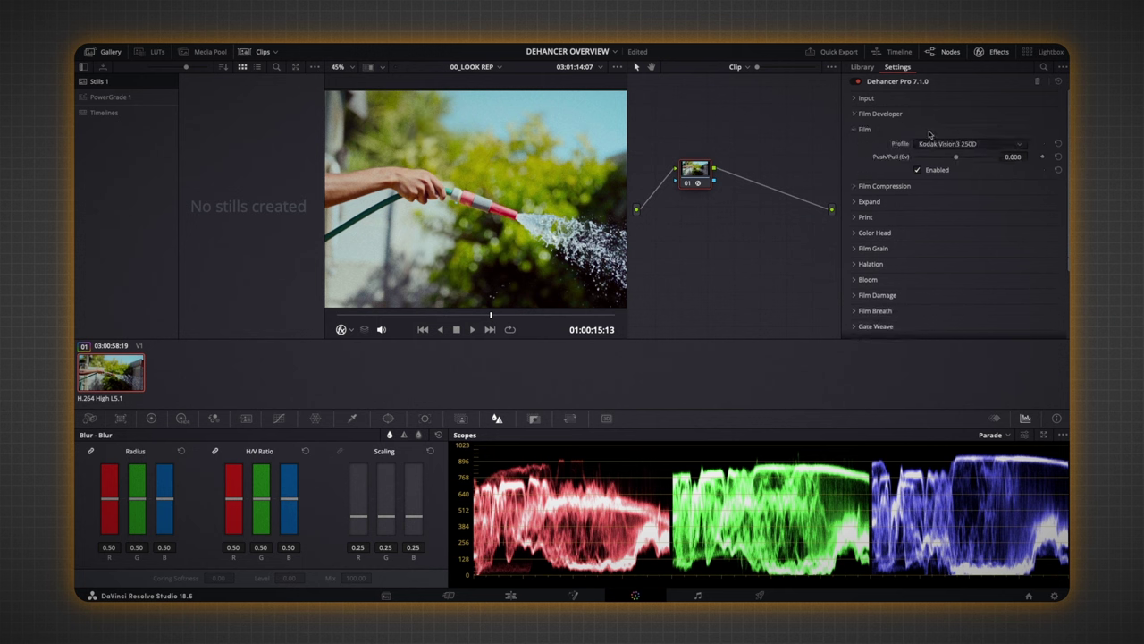
pyautogui.click(973, 149)
pyautogui.moveTo(1042, 234); pyautogui.dragTo(1043, 171)
pyautogui.scroll(-8, 935, 237)
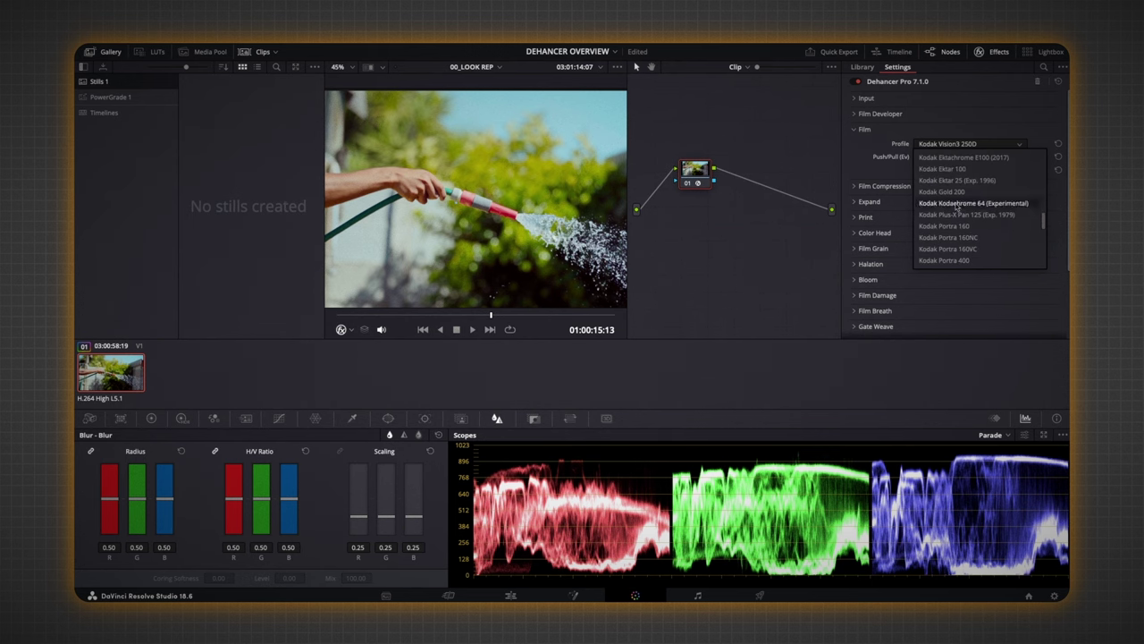
pyautogui.click(957, 148)
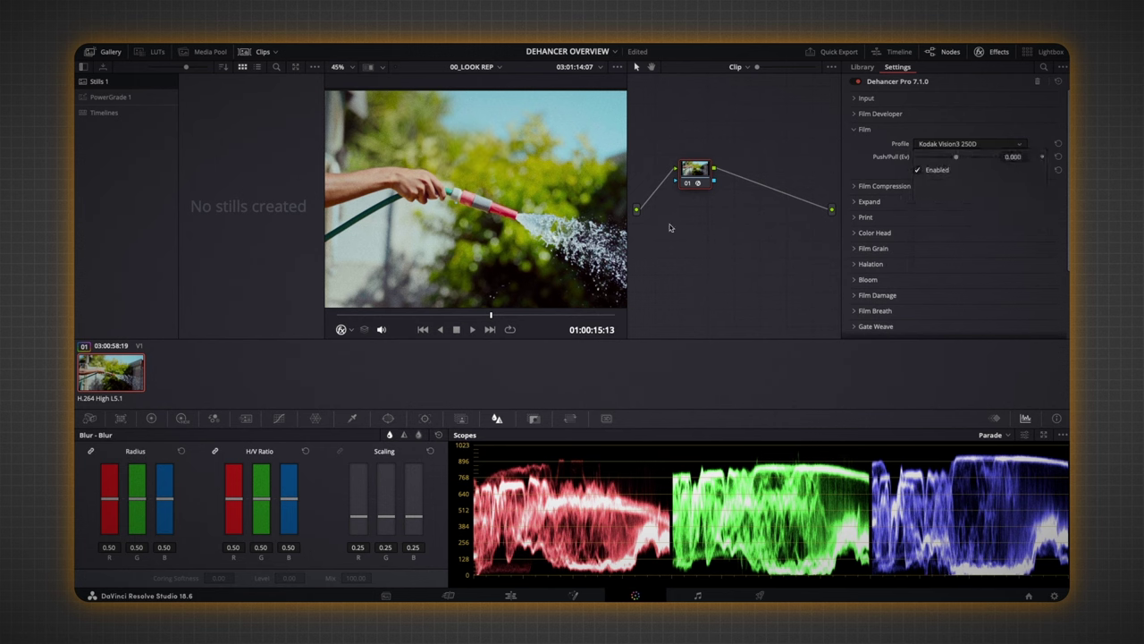
pyautogui.click(854, 131)
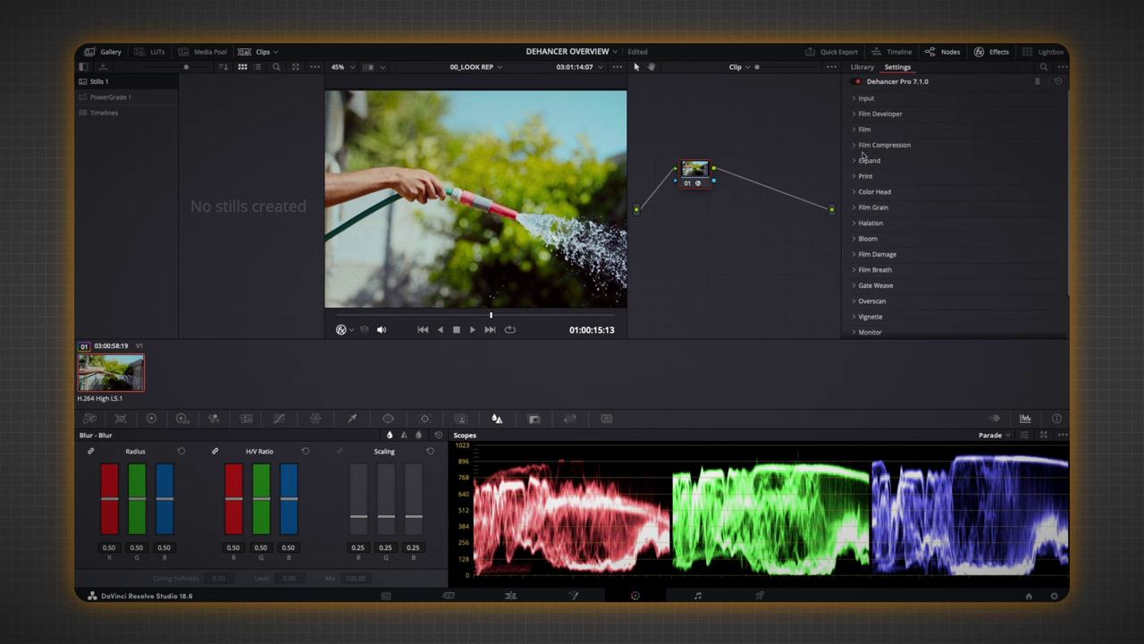
pyautogui.click(855, 146)
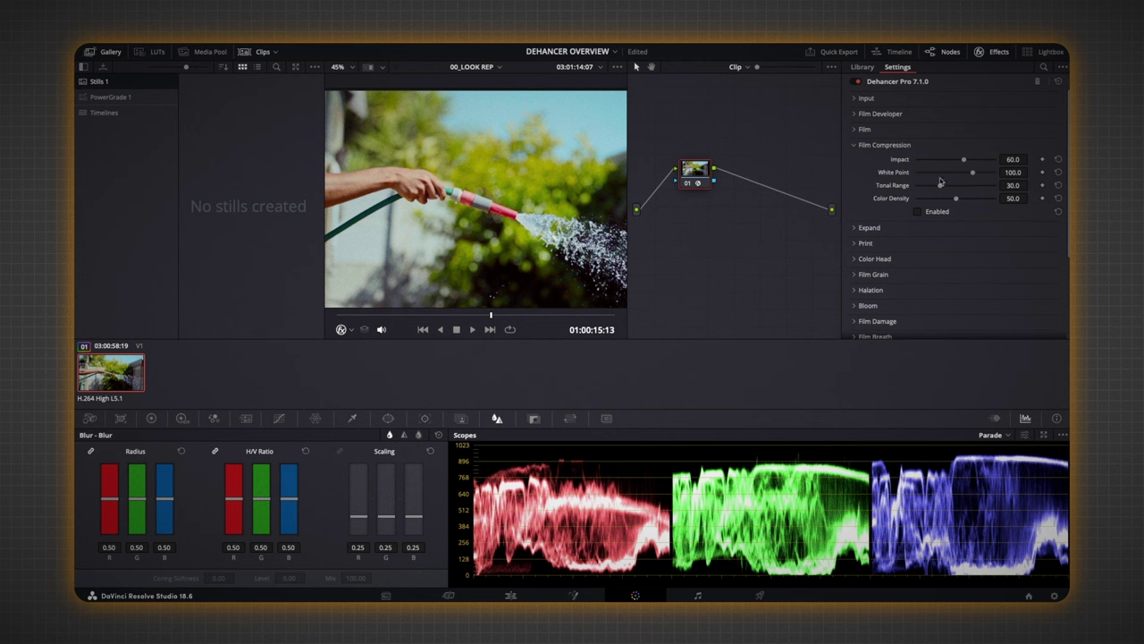
# - Collapse Film Compression, open Expand, and set its Black Point to 1.90
pyautogui.click(853, 147)
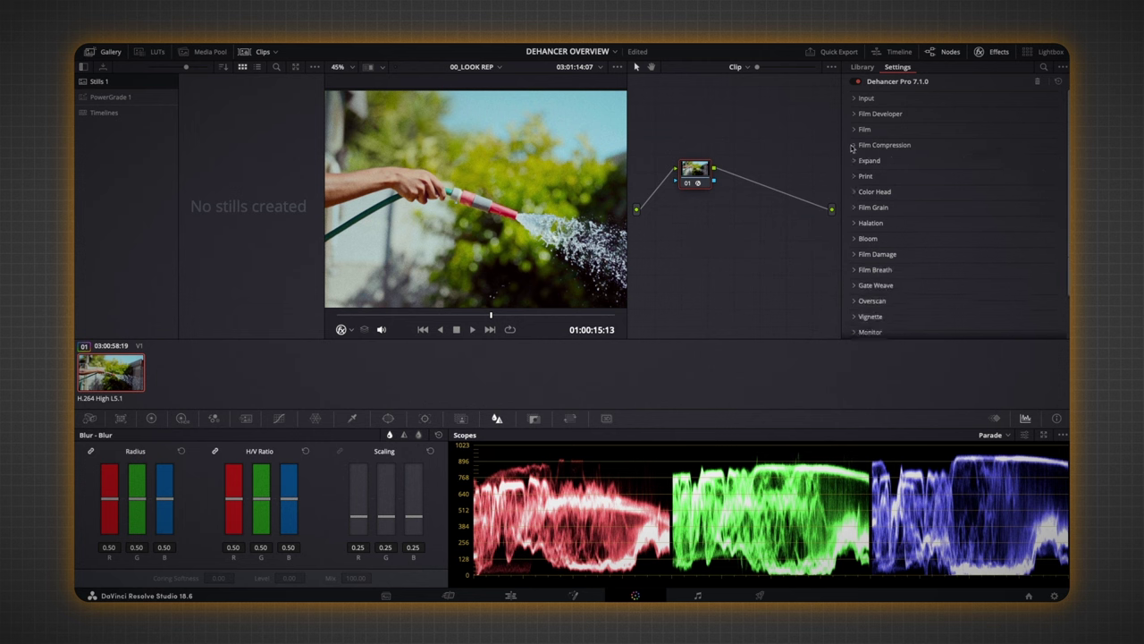
pyautogui.click(852, 161)
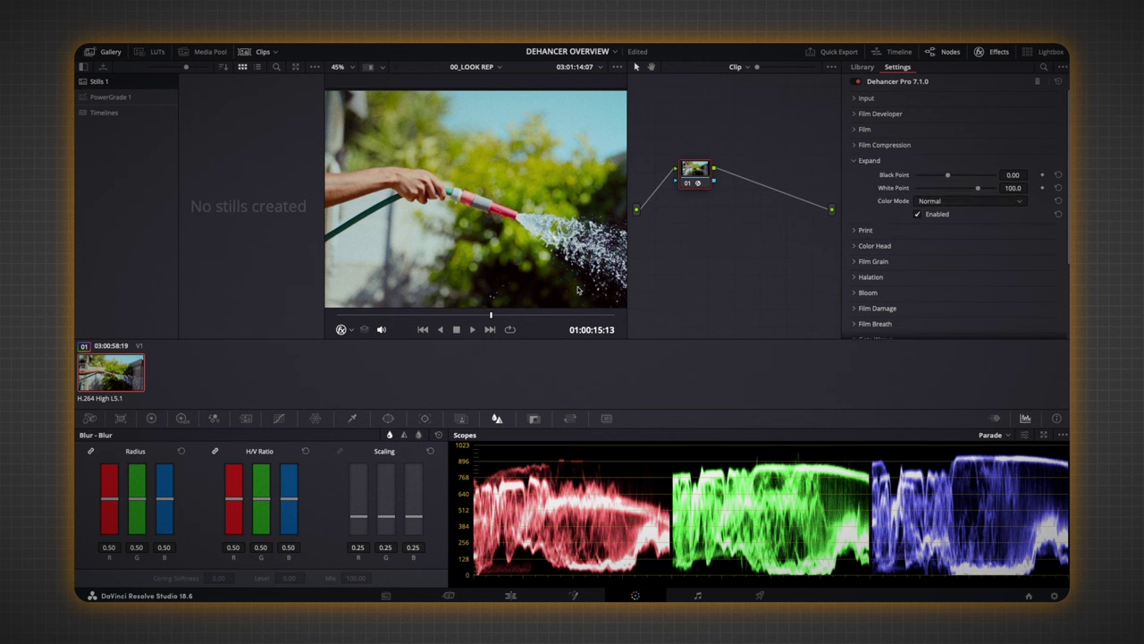
pyautogui.scroll(2, 550, 296)
pyautogui.scroll(1, 493, 255)
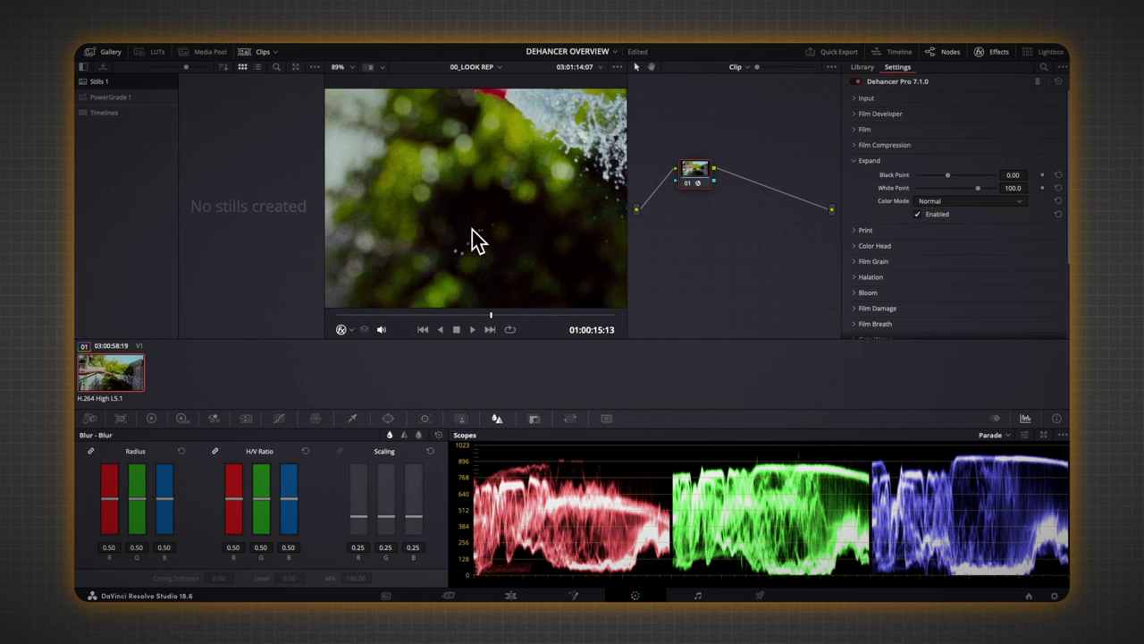
pyautogui.scroll(-1, 511, 235)
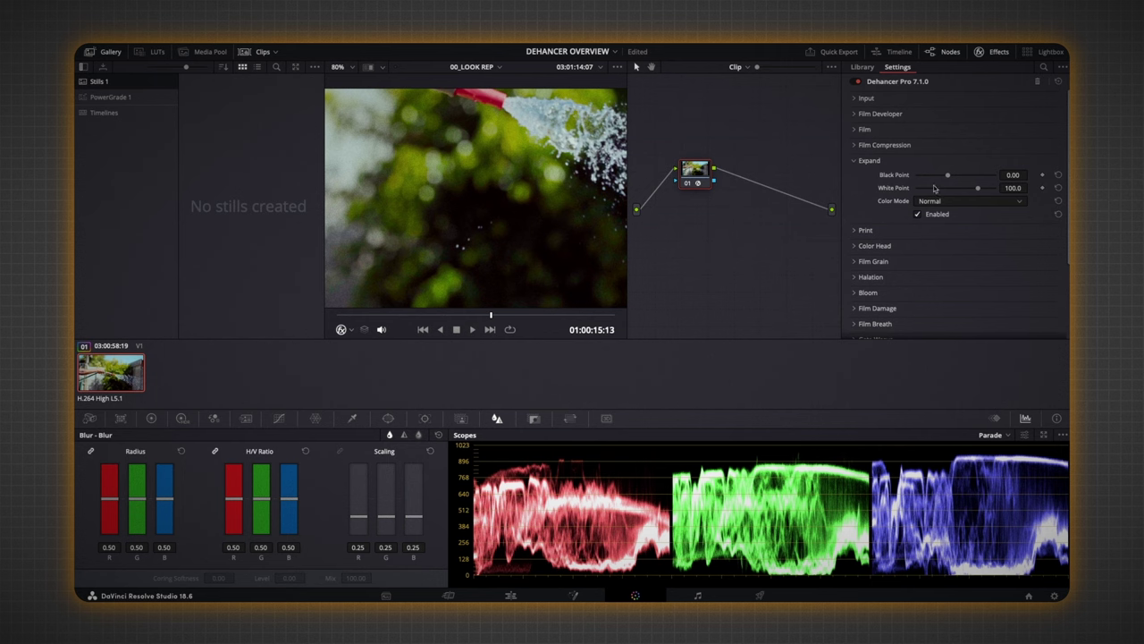
pyautogui.moveTo(948, 175); pyautogui.dragTo(940, 182)
pyautogui.hotkey('shift', 'z')
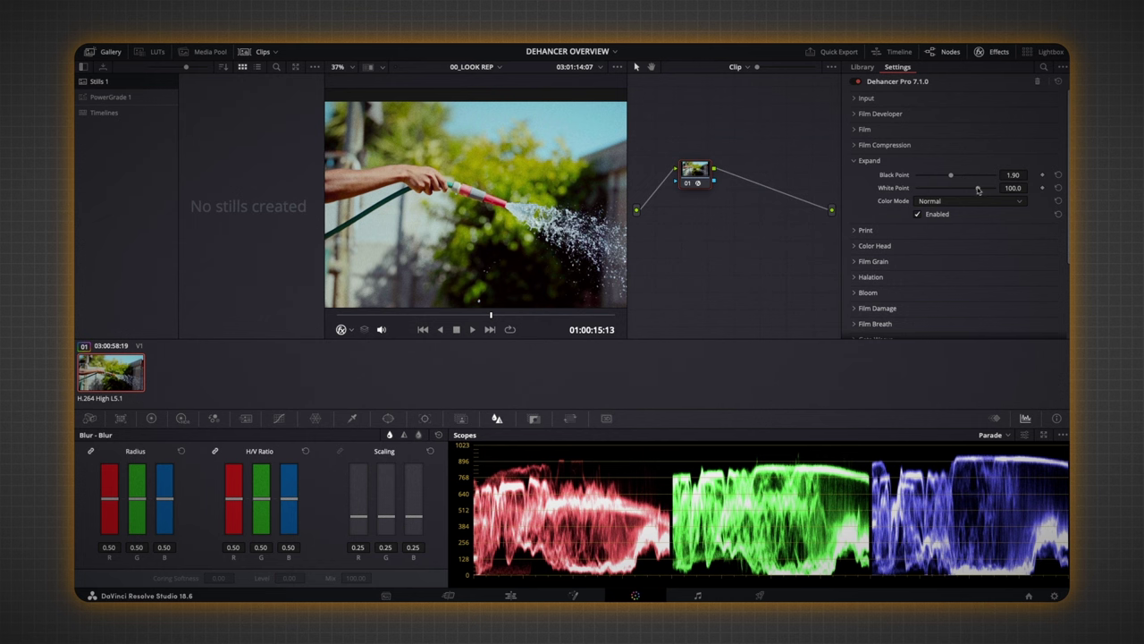
# - Lower the Expand White Point to 85.3 and collapse the Expand section
pyautogui.moveTo(978, 189); pyautogui.dragTo(965, 193)
pyautogui.scroll(3, 568, 239)
pyautogui.moveTo(568, 239); pyautogui.dragTo(449, 208)
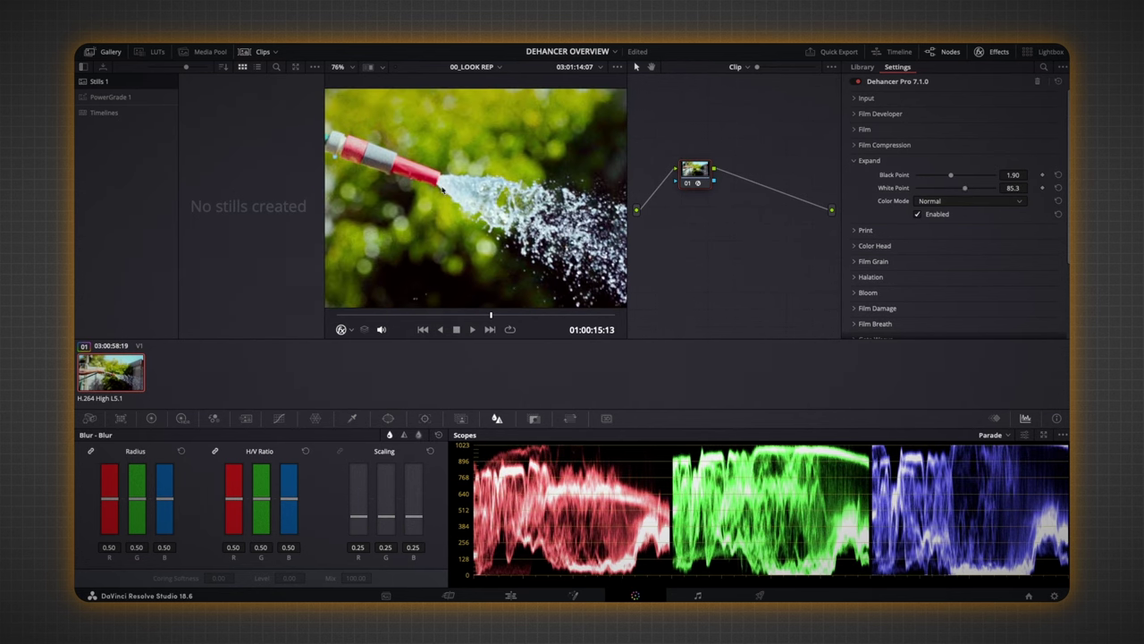
pyautogui.scroll(-5, 467, 193)
pyautogui.scroll(1, 474, 238)
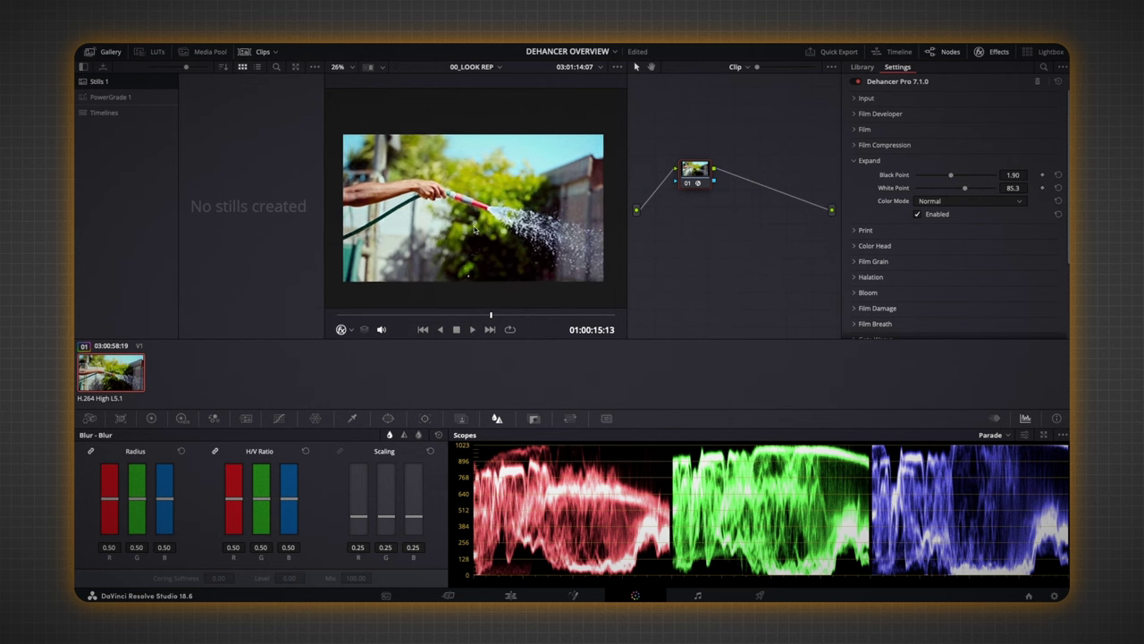
pyautogui.scroll(1, 474, 230)
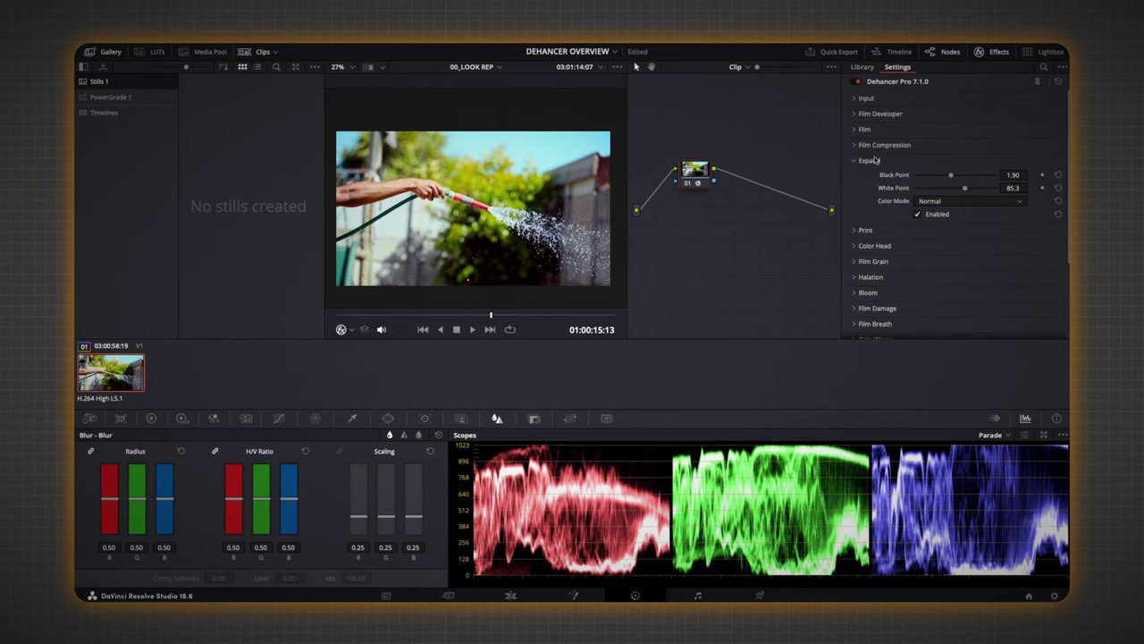
pyautogui.click(854, 162)
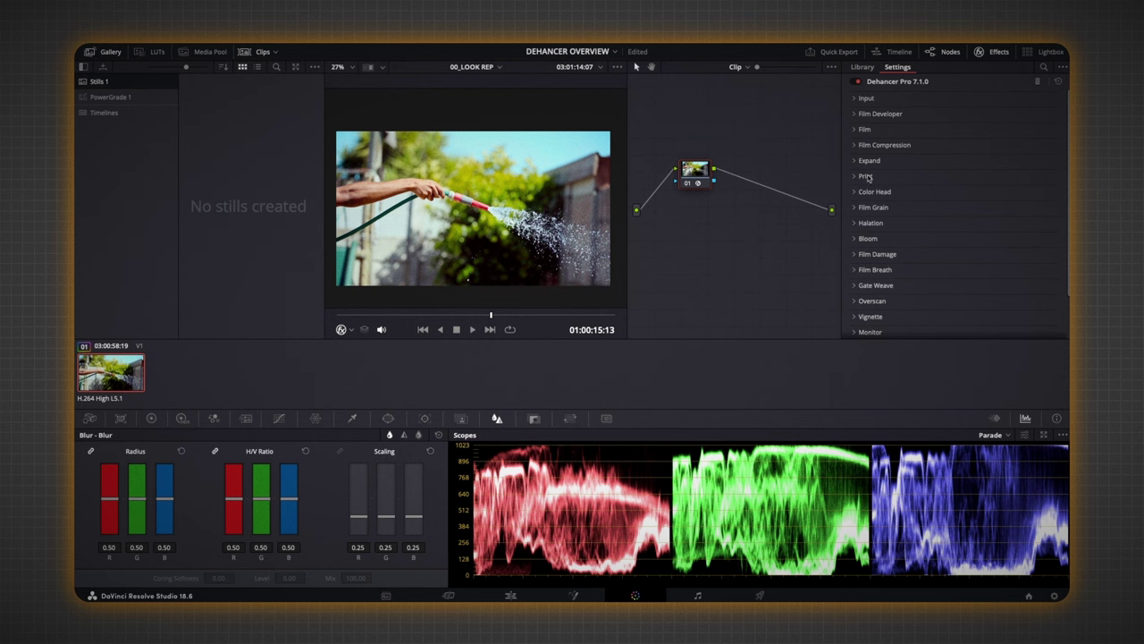
# - Open Dehancer's Print section, settle Tonal Contrast at 4.3, then collapse Print
pyautogui.click(856, 178)
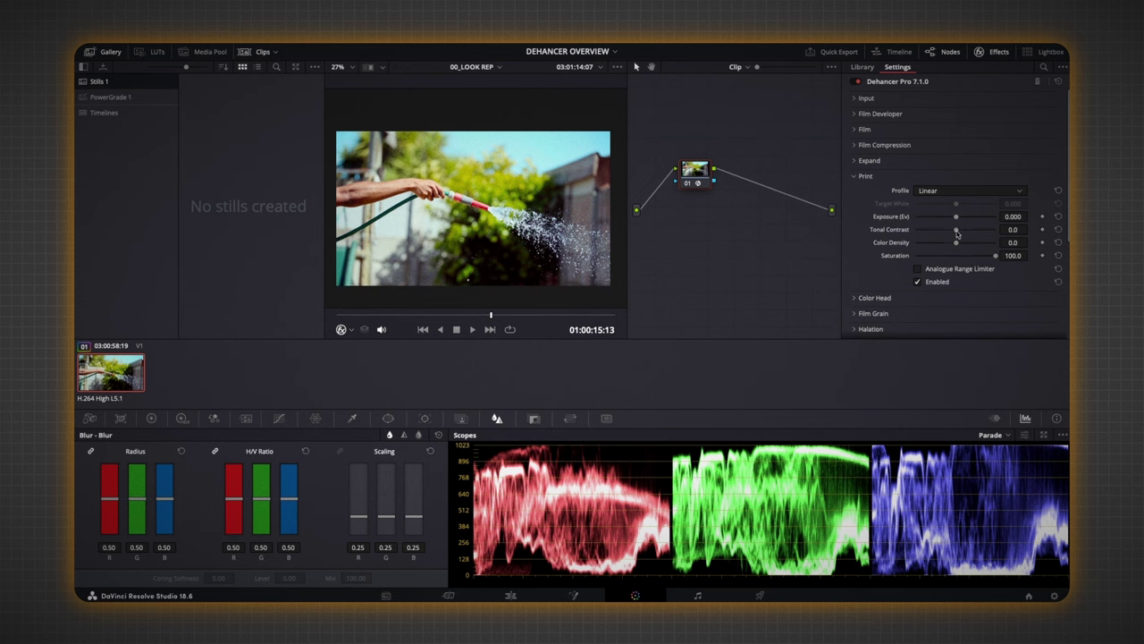
pyautogui.moveTo(957, 231); pyautogui.dragTo(961, 237)
pyautogui.scroll(2, 458, 207)
pyautogui.scroll(6, 459, 208)
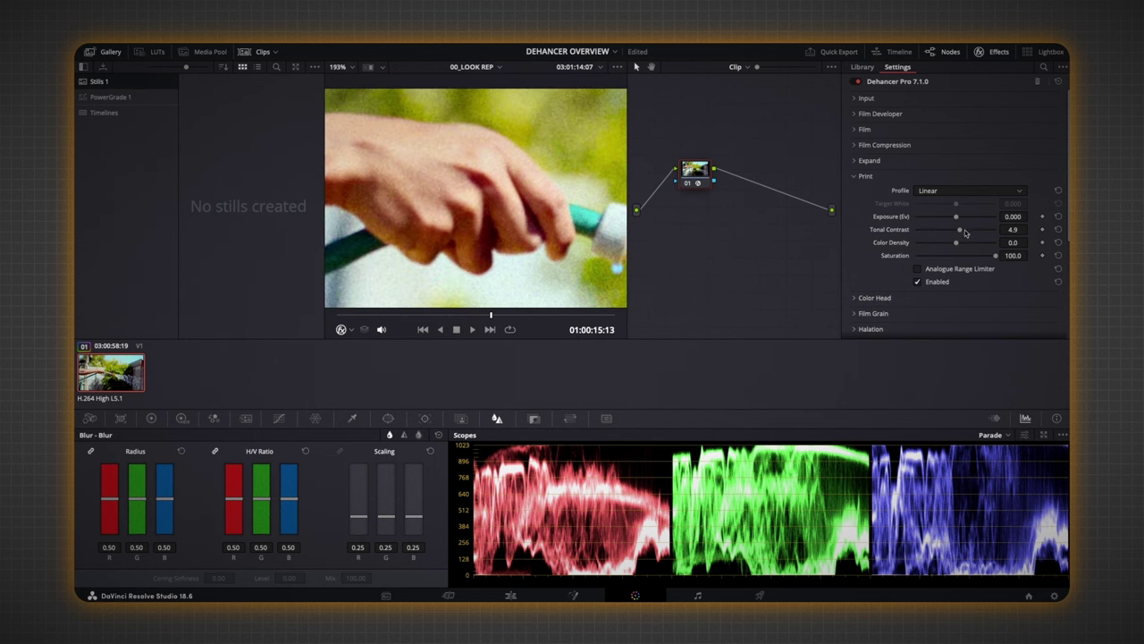
pyautogui.moveTo(961, 234); pyautogui.dragTo(962, 239)
pyautogui.scroll(-4, 450, 219)
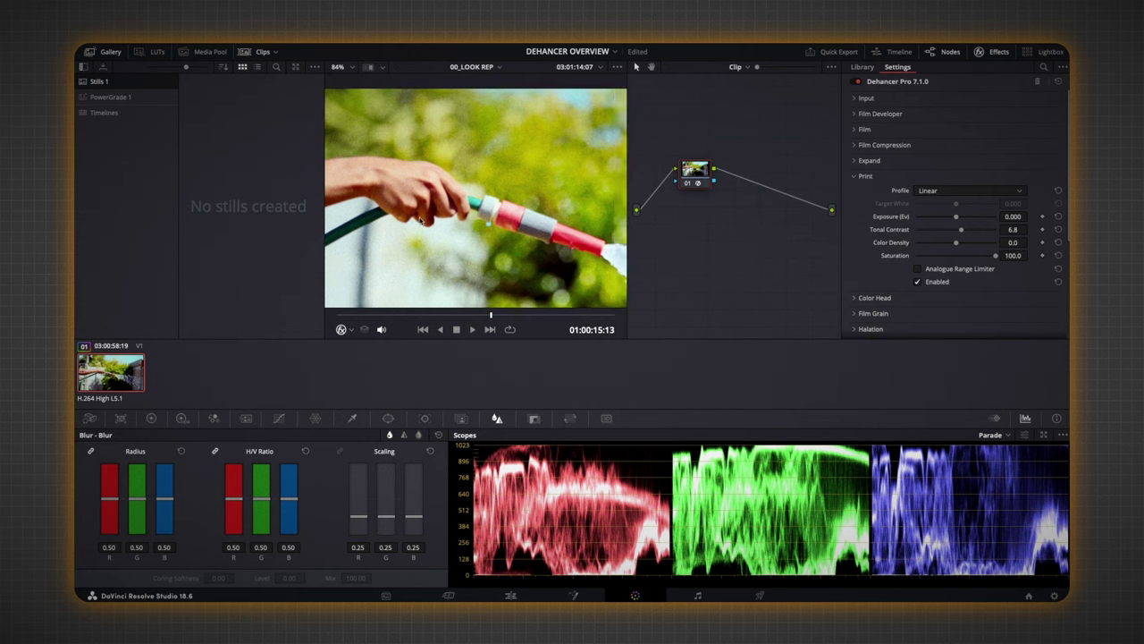
pyautogui.scroll(-4, 492, 237)
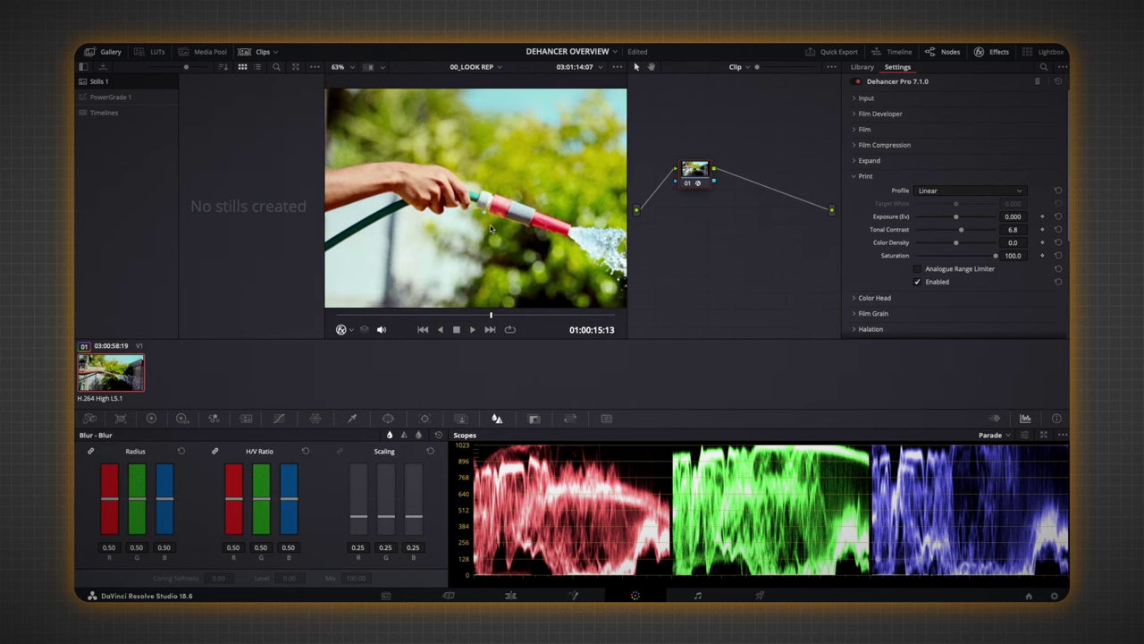
pyautogui.scroll(-3, 489, 231)
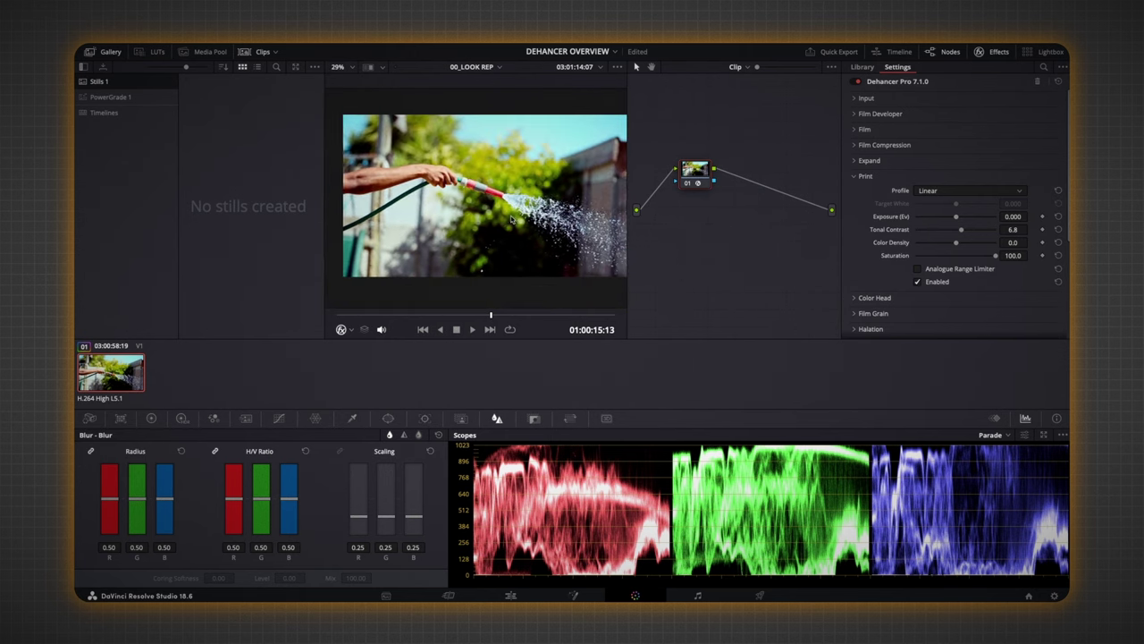
pyautogui.moveTo(962, 231); pyautogui.dragTo(959, 232)
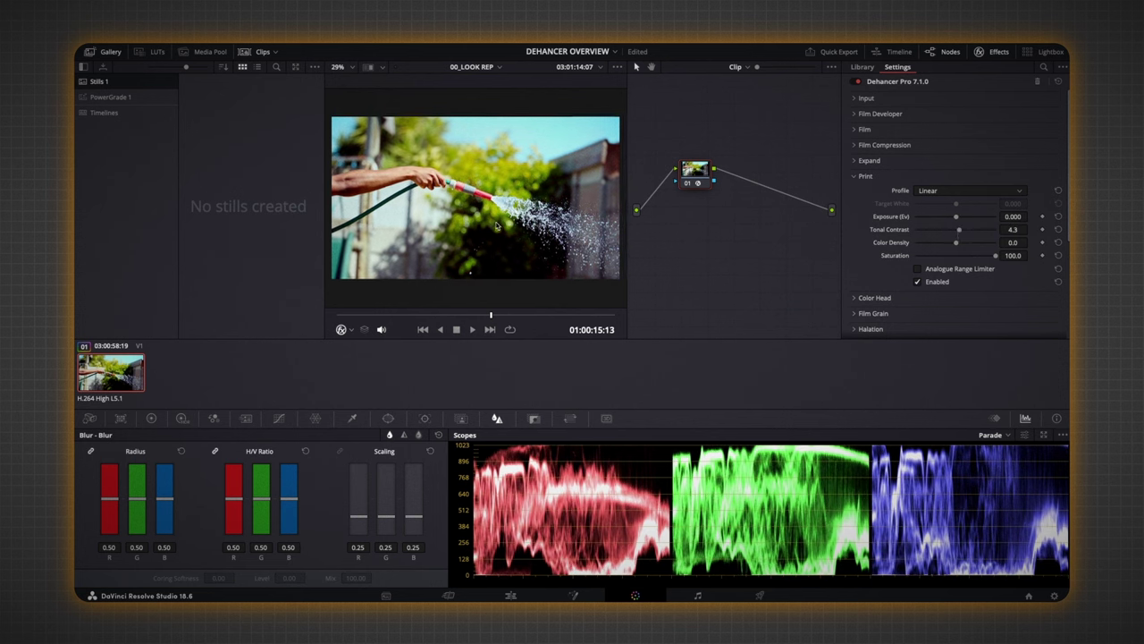
pyautogui.click(852, 178)
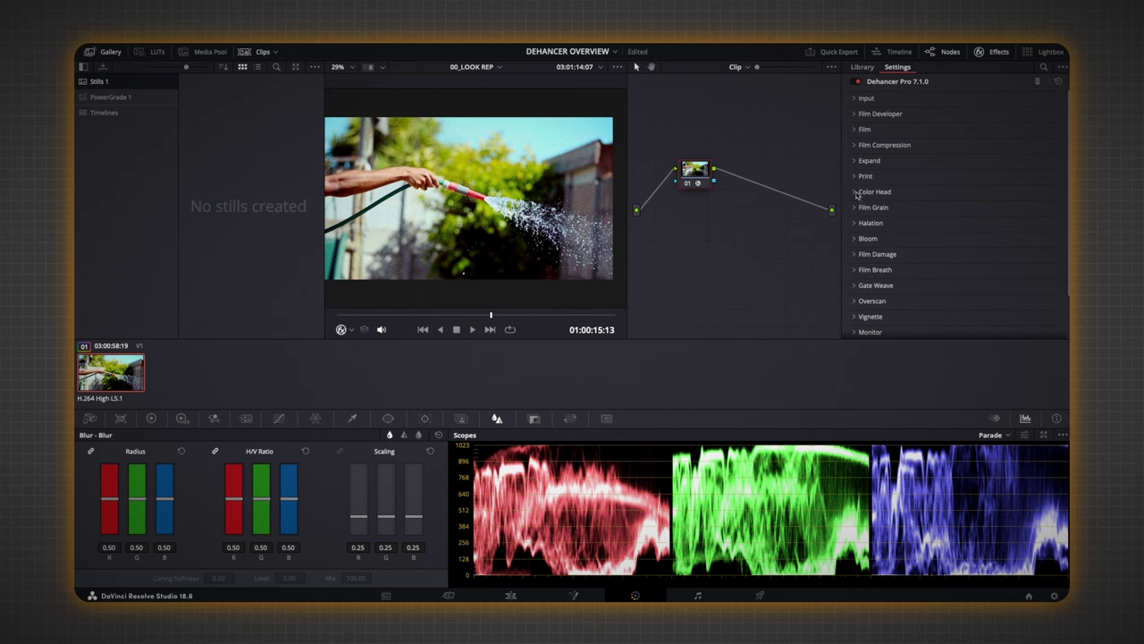
pyautogui.click(855, 192)
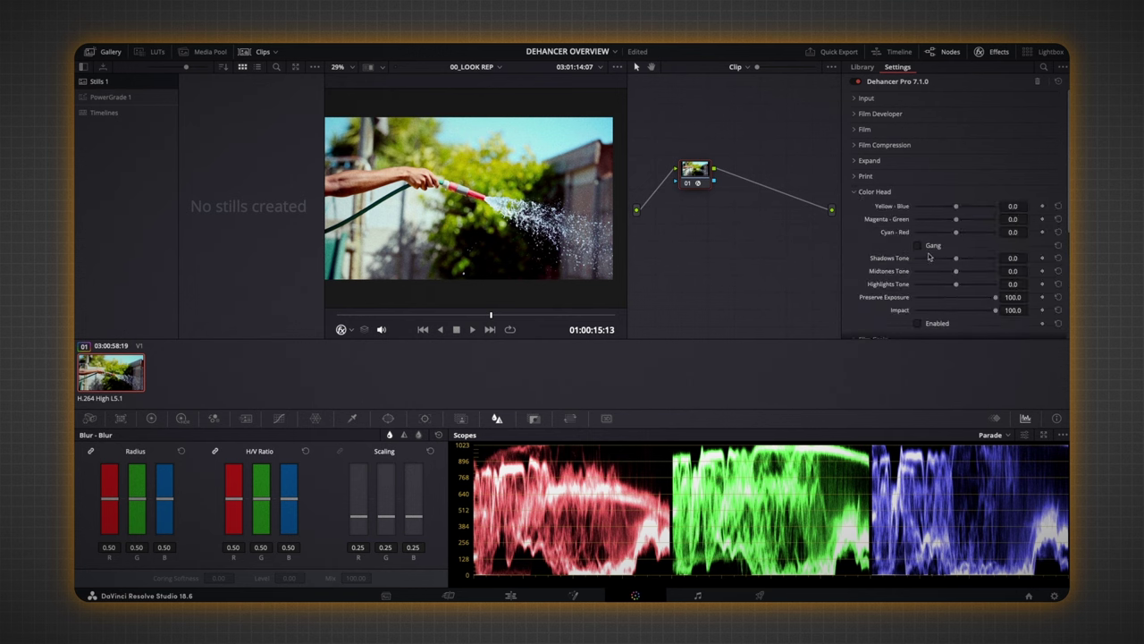
pyautogui.click(917, 324)
pyautogui.moveTo(958, 260); pyautogui.dragTo(955, 276)
pyautogui.moveTo(956, 271); pyautogui.dragTo(954, 280)
pyautogui.moveTo(956, 206); pyautogui.dragTo(937, 210)
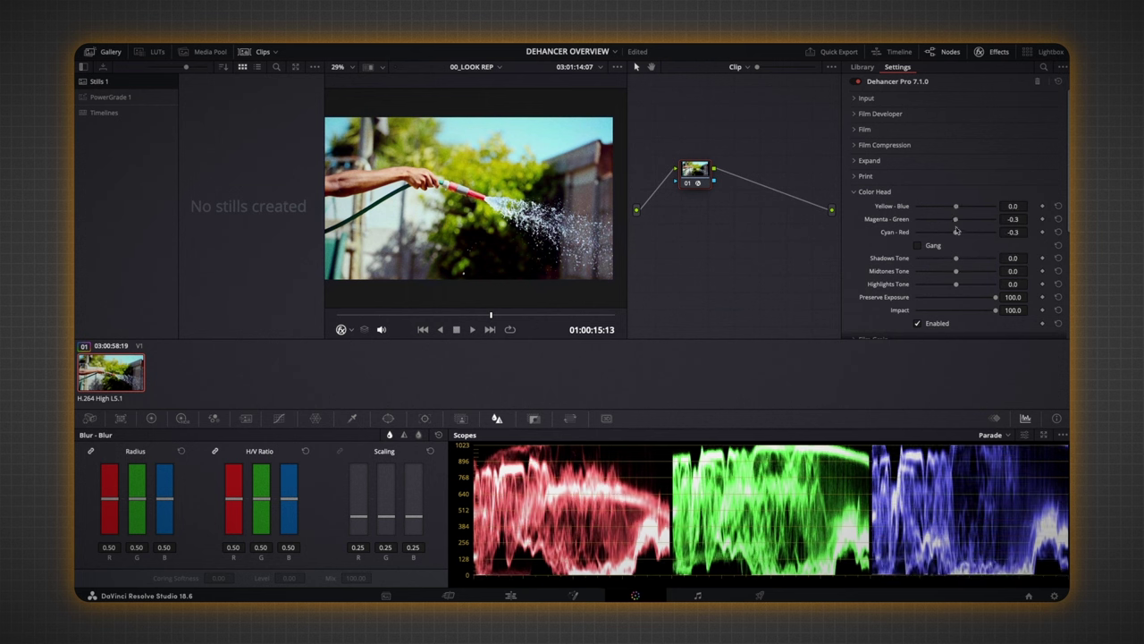
pyautogui.moveTo(955, 219)
pyautogui.mouseDown()
pyautogui.moveTo(945, 225)
pyautogui.moveTo(971, 223)
pyautogui.moveTo(955, 229)
pyautogui.mouseUp()
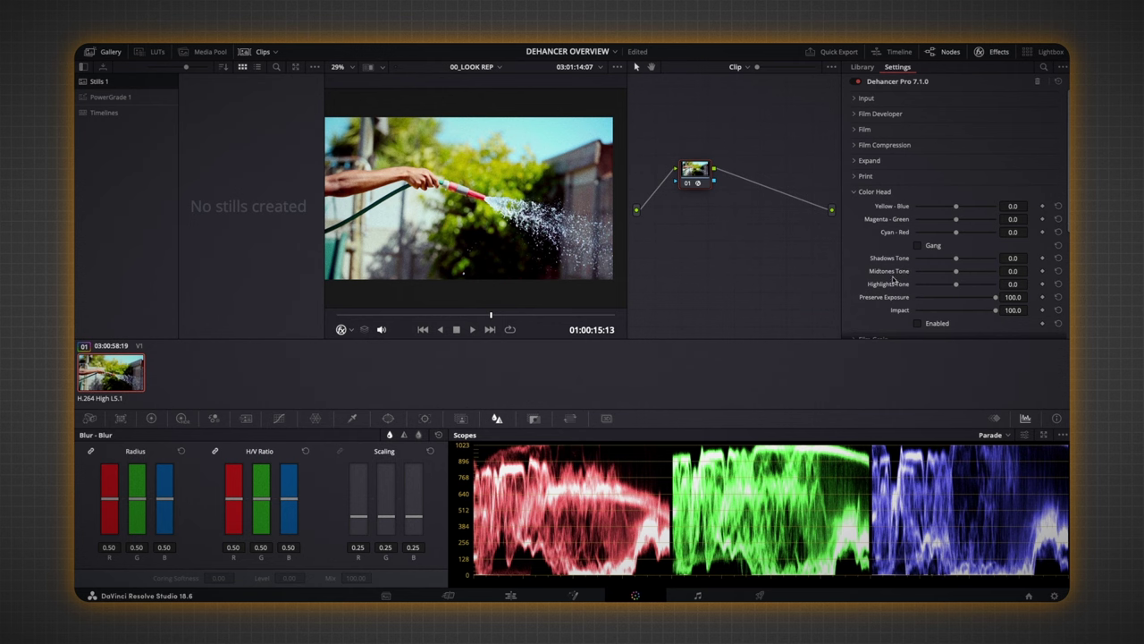
pyautogui.click(855, 193)
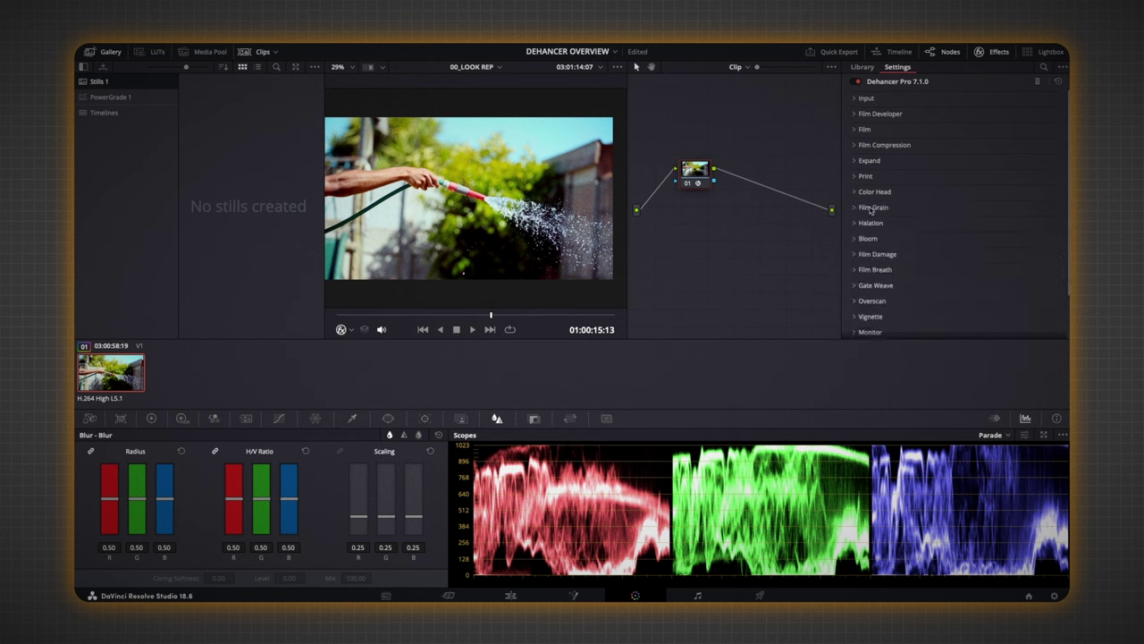
# - Enable Film Grain, try the 8 mm ISO 50 profile, then choose Custom (size 8.00, amount 30.0)
pyautogui.click(856, 208)
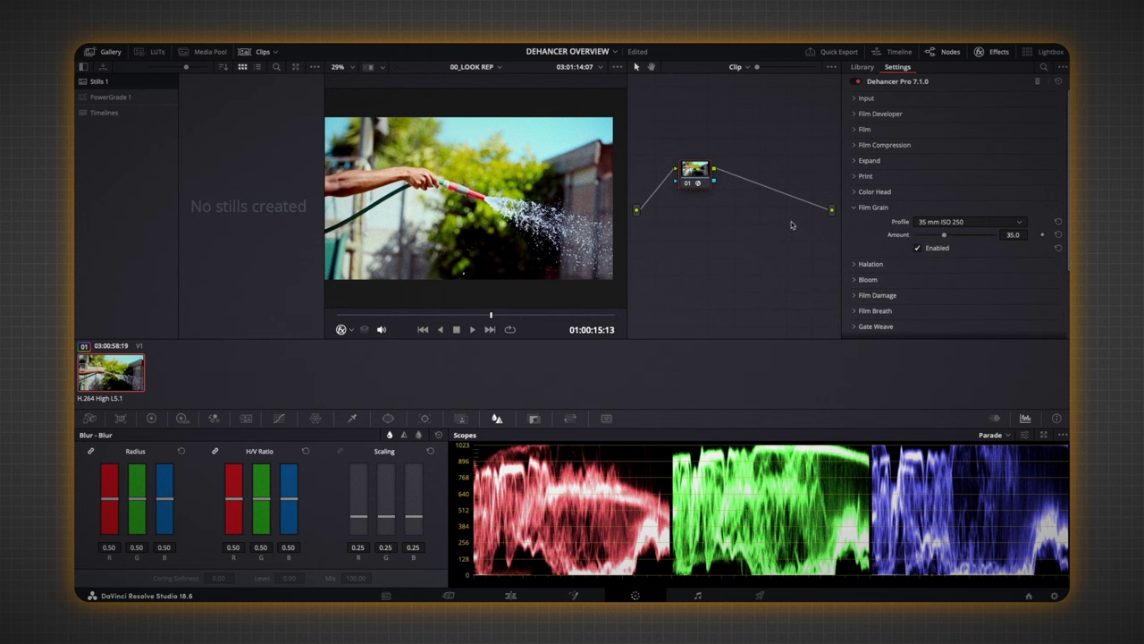
pyautogui.hotkey('ctrl', '=')
pyautogui.hotkey('ctrl', '=')
pyautogui.hotkey('ctrl', '=')
pyautogui.click(953, 234)
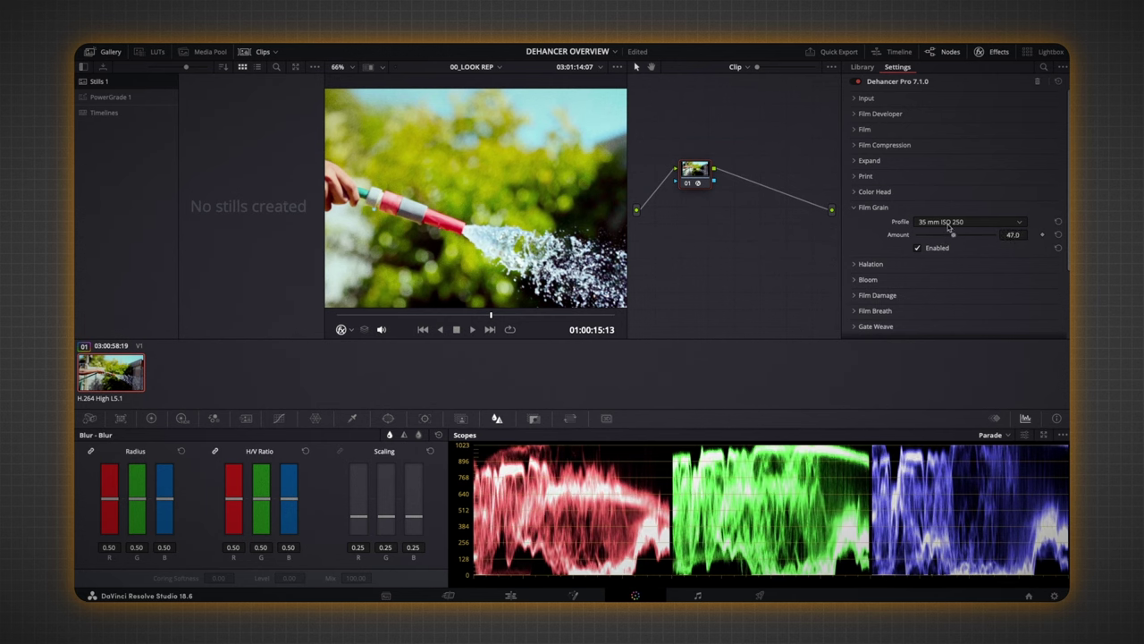
pyautogui.click(949, 225)
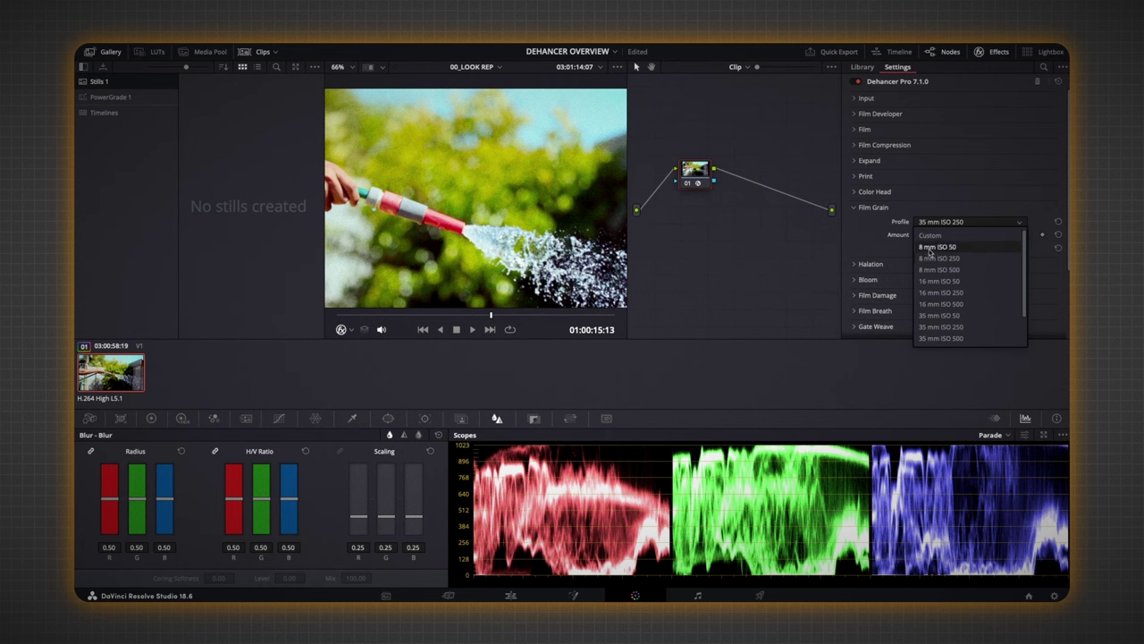
pyautogui.click(938, 246)
pyautogui.scroll(5, 540, 200)
pyautogui.scroll(-3, 541, 200)
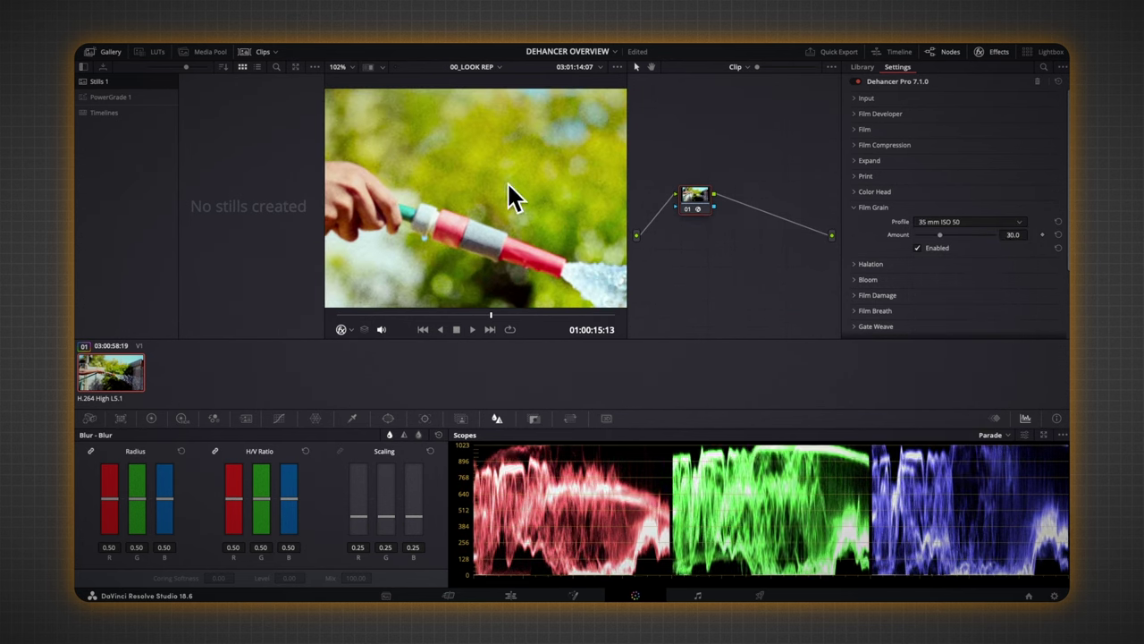
pyautogui.click(939, 224)
pyautogui.click(938, 238)
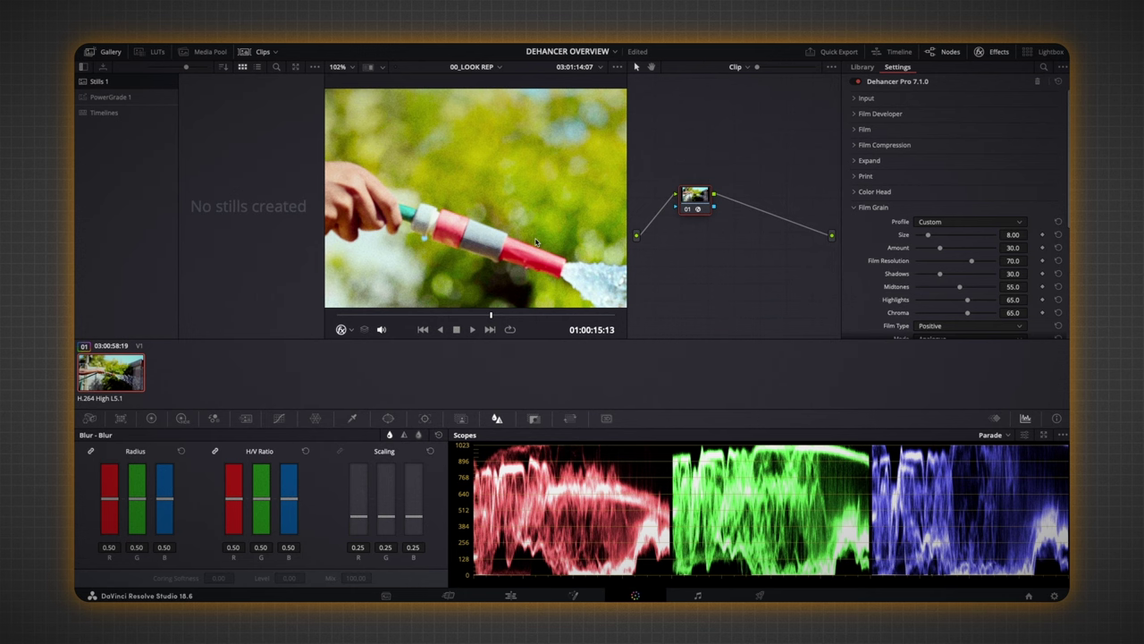
pyautogui.rightClick(694, 212)
pyautogui.moveTo(733, 246)
pyautogui.click(818, 248)
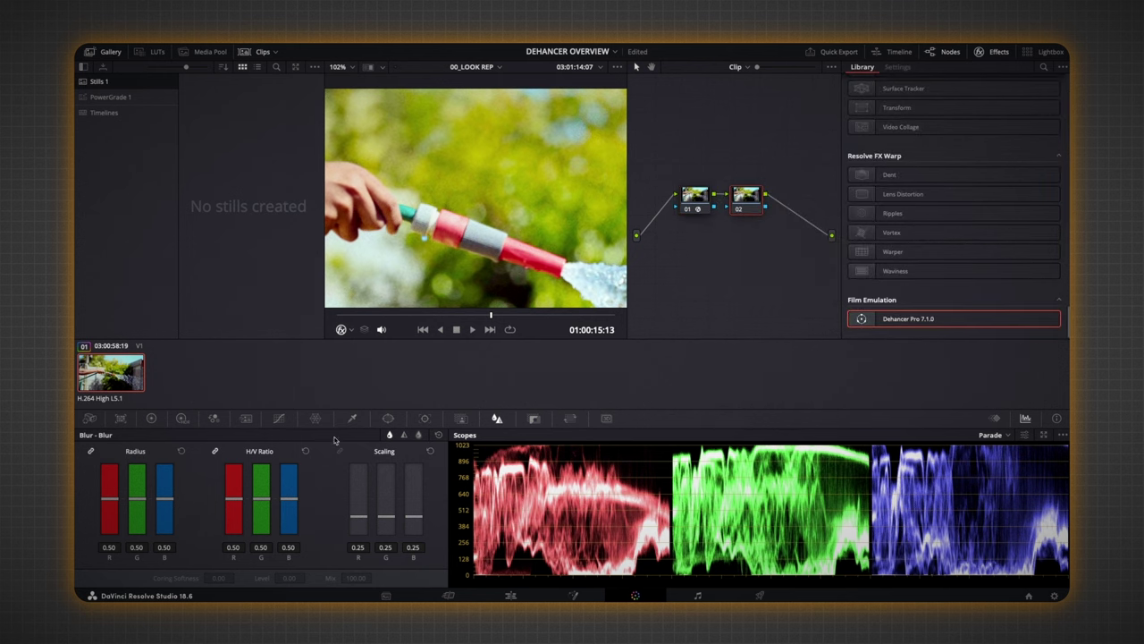
pyautogui.moveTo(114, 502); pyautogui.dragTo(114, 494)
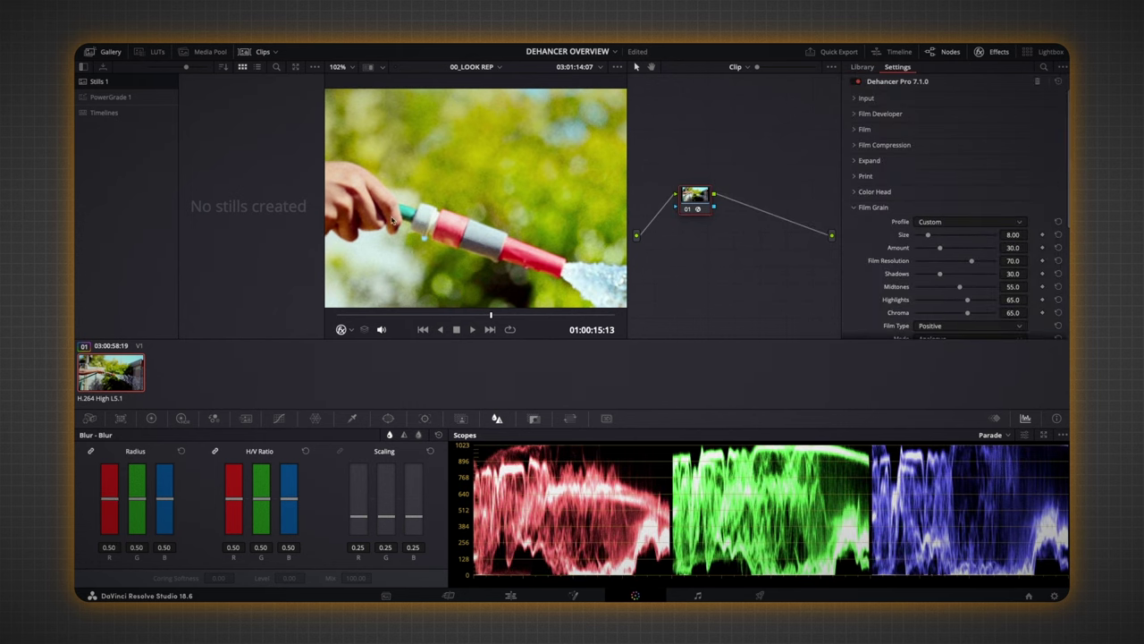
pyautogui.scroll(8, 392, 221)
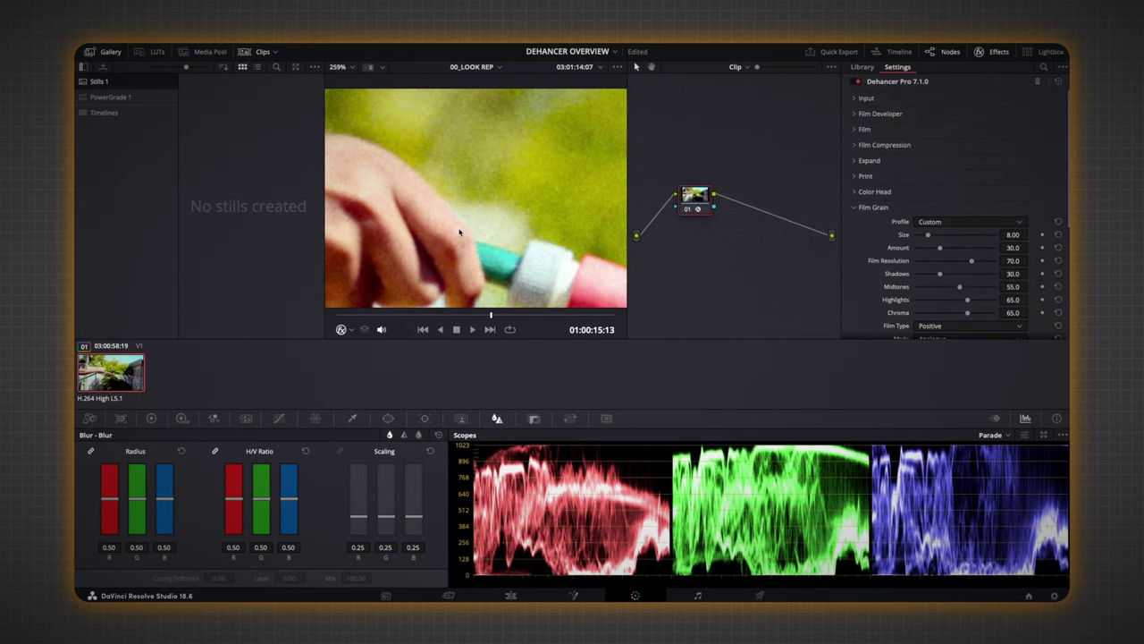
pyautogui.moveTo(116, 504); pyautogui.dragTo(116, 498)
pyautogui.scroll(-10, 340, 291)
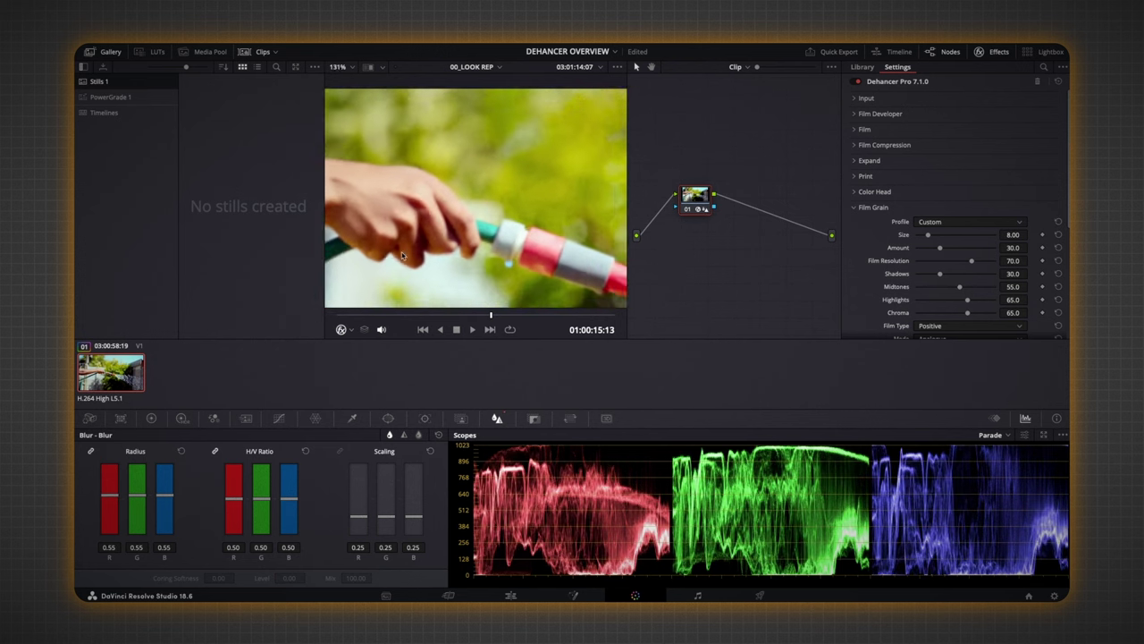
pyautogui.scroll(-2, 457, 261)
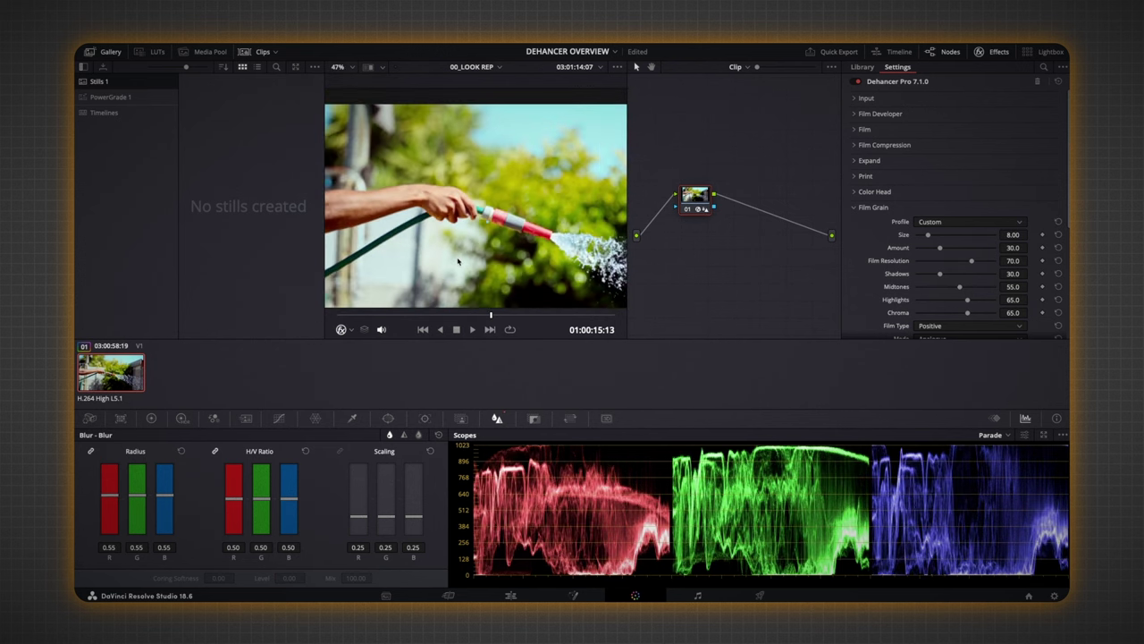
pyautogui.scroll(6, 458, 261)
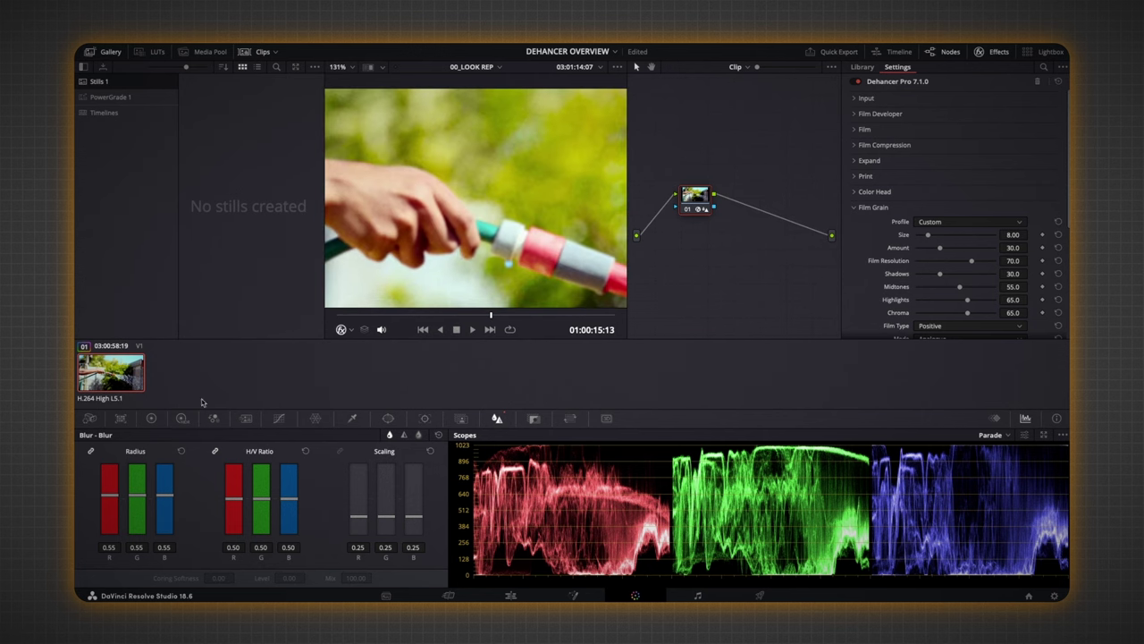
pyautogui.doubleClick(117, 486)
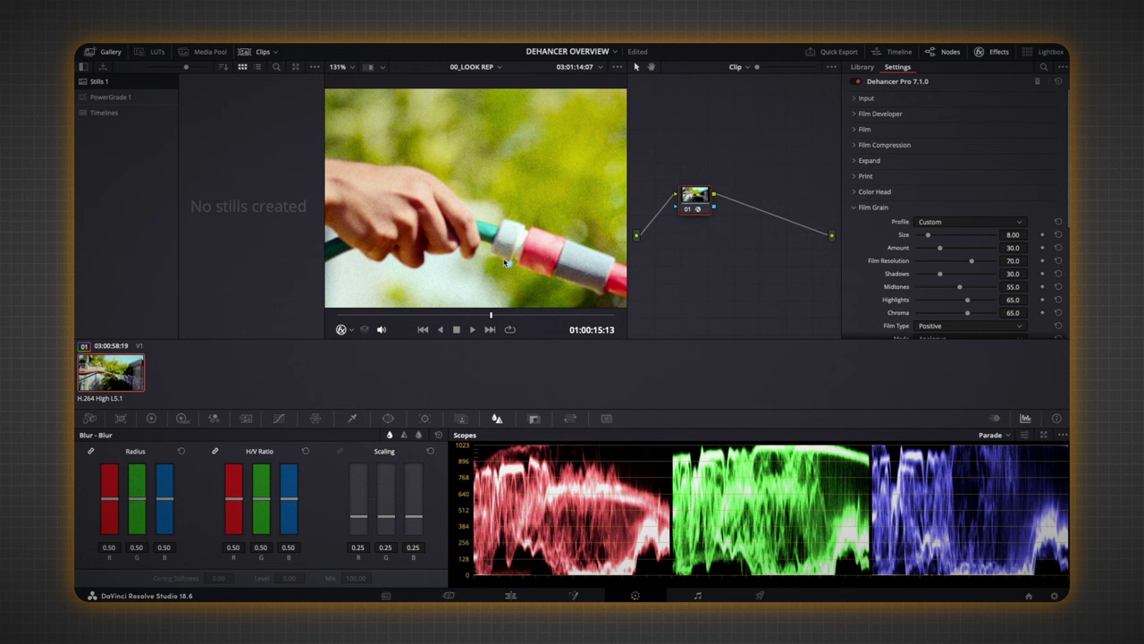
# - Drag the film grain Size up to 48, down to 1, then settle at 24.66
pyautogui.scroll(8, 549, 273)
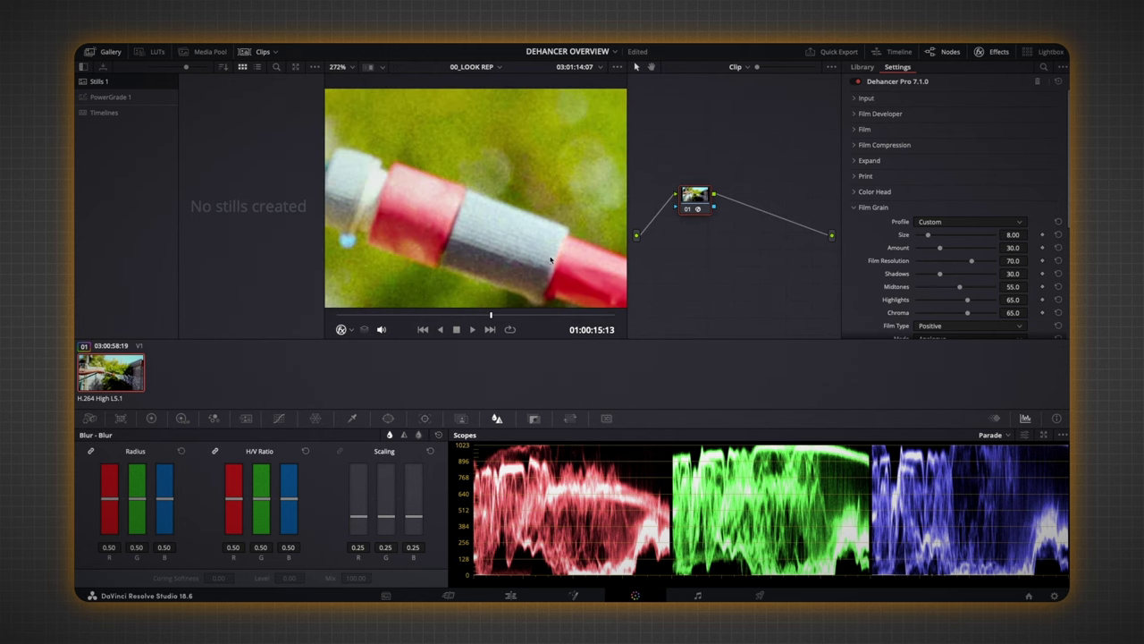
pyautogui.scroll(3, 554, 256)
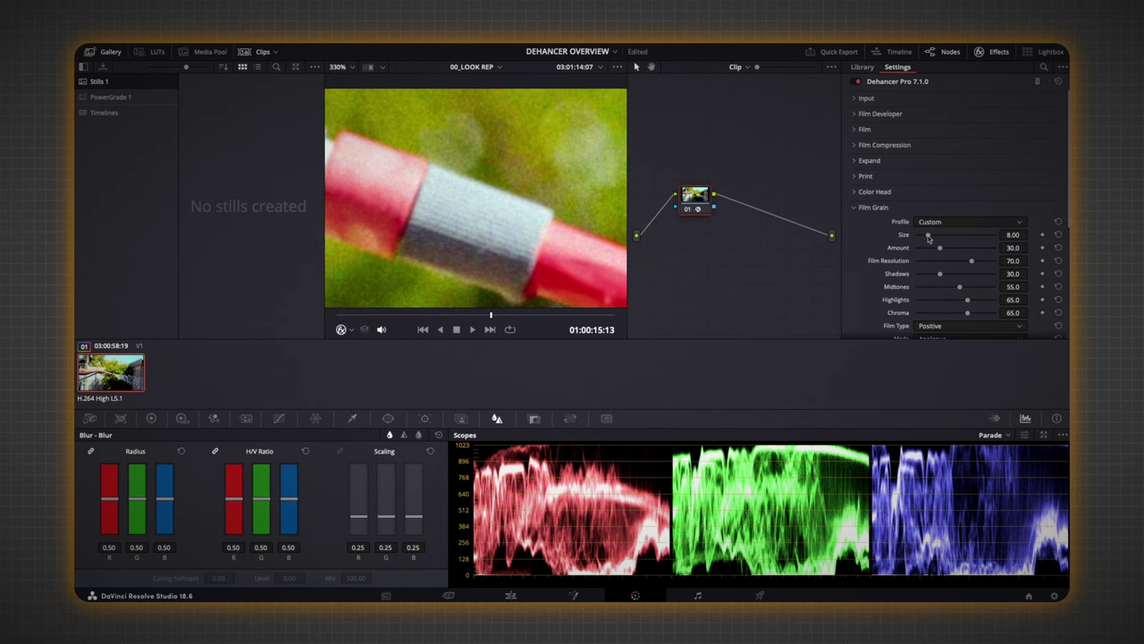
pyautogui.moveTo(929, 237); pyautogui.dragTo(1001, 246)
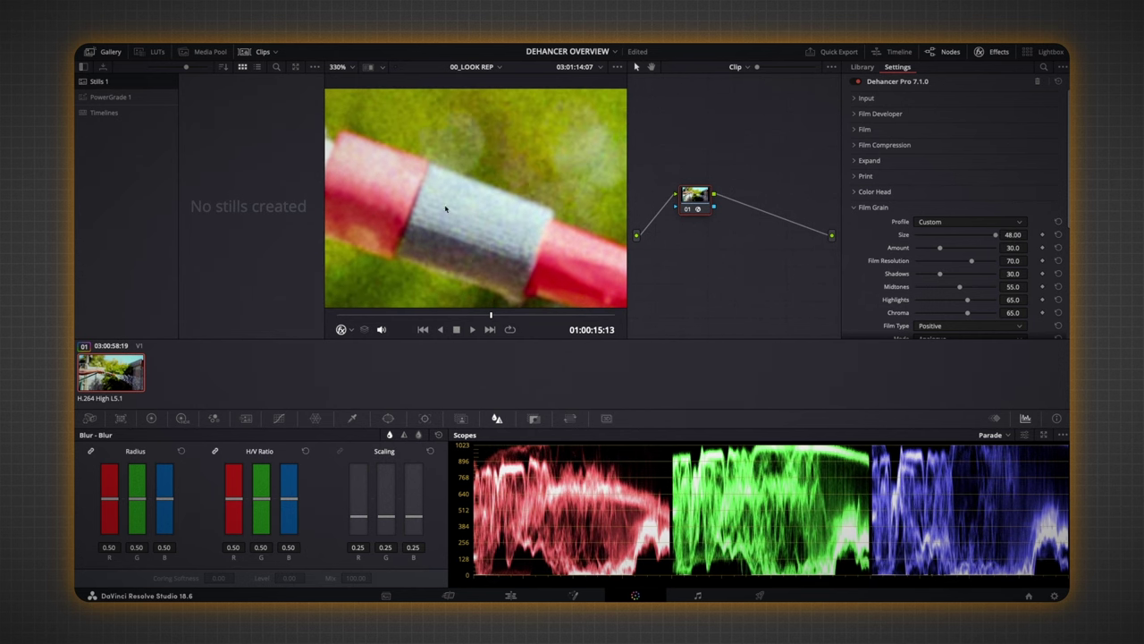
pyautogui.scroll(5, 473, 257)
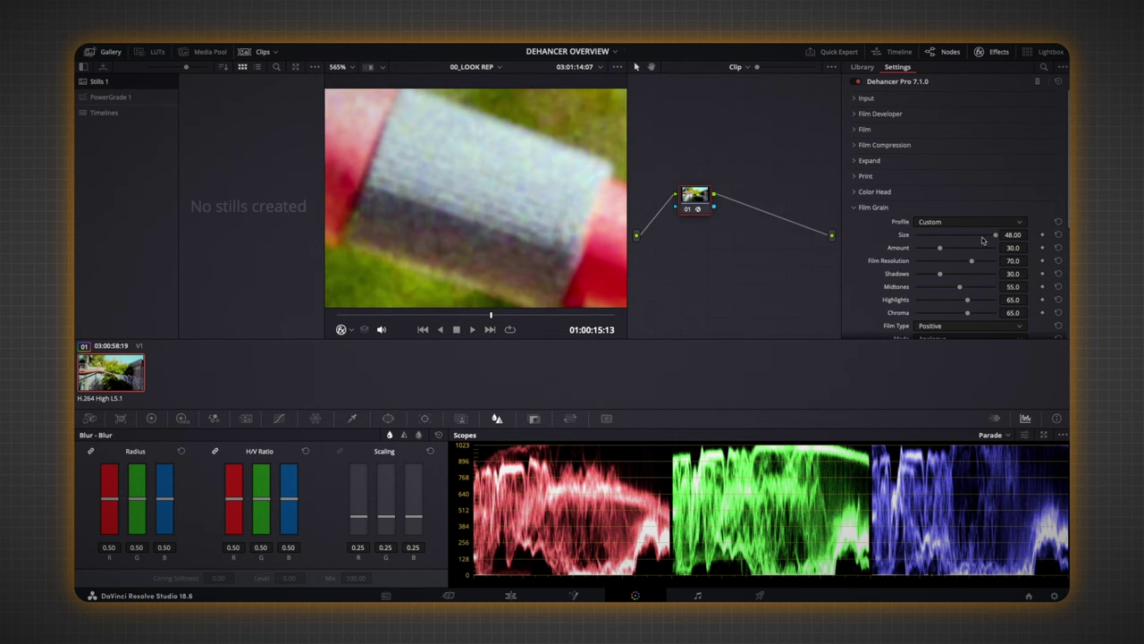
pyautogui.moveTo(990, 241); pyautogui.dragTo(903, 247)
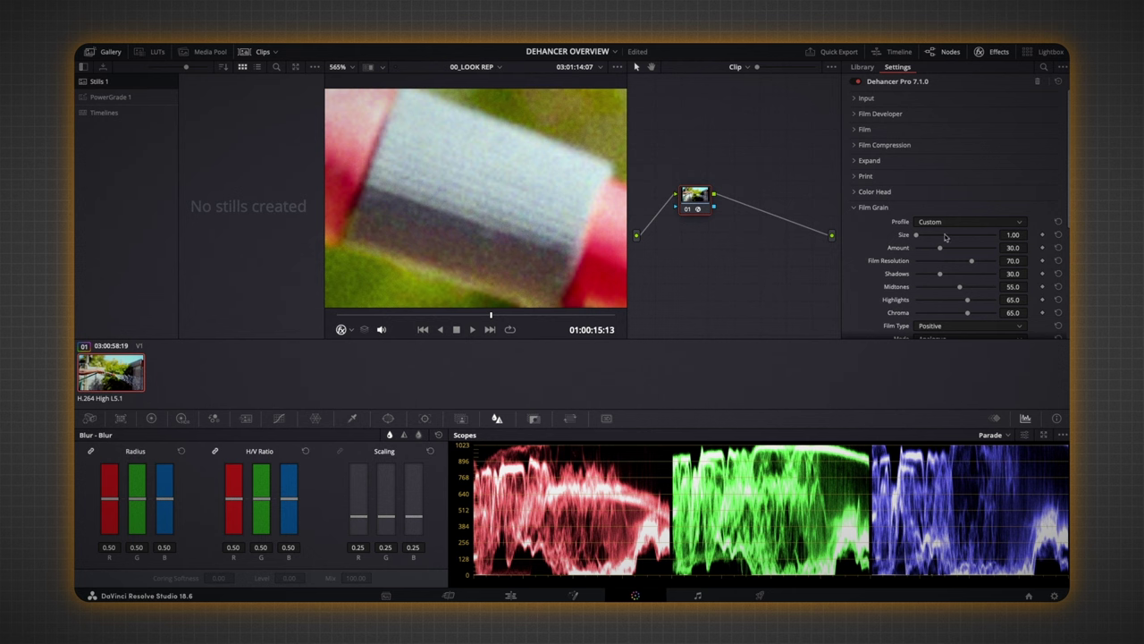
pyautogui.scroll(2, 541, 243)
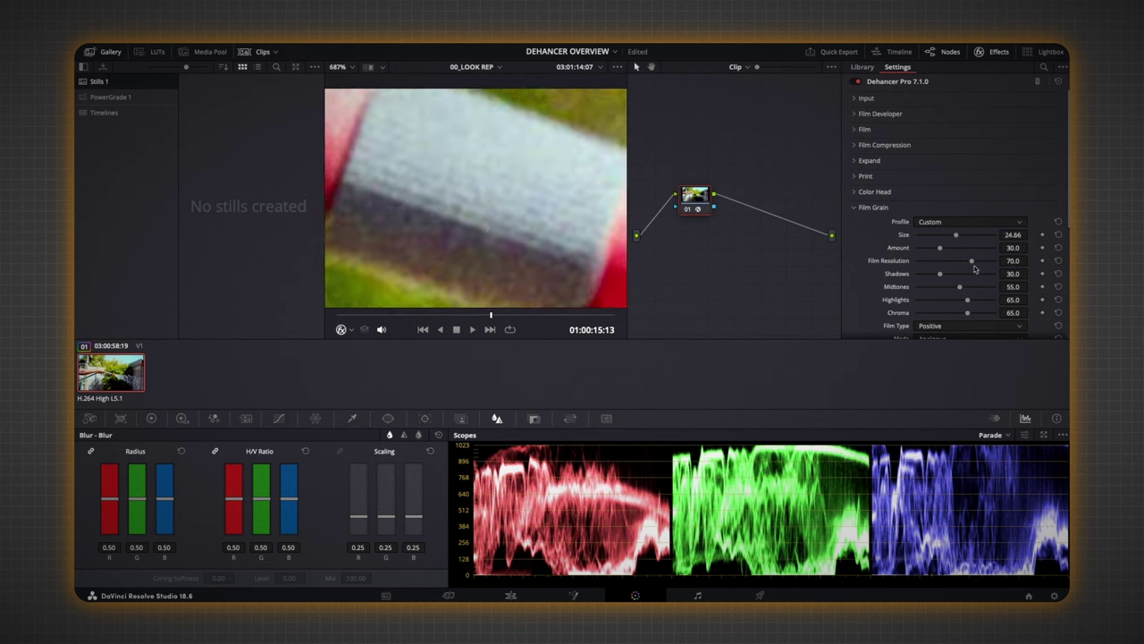
# - Sweep Film Resolution between 100 and 0, ending at 36.0 for coarser grain
pyautogui.moveTo(972, 261); pyautogui.dragTo(948, 260)
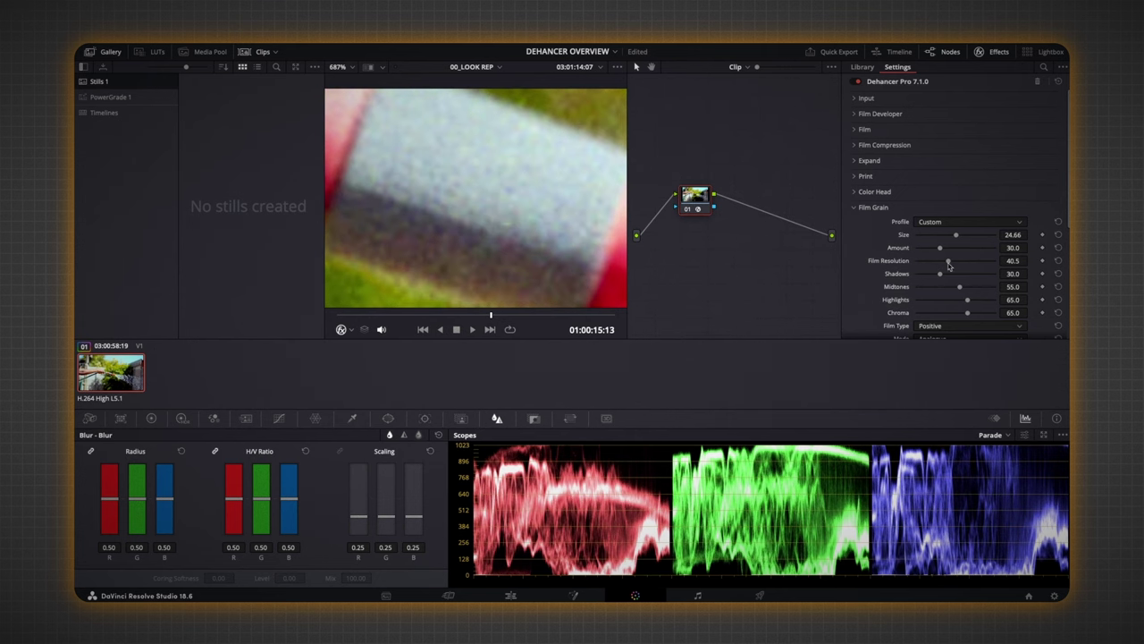
pyautogui.moveTo(948, 262); pyautogui.dragTo(929, 265)
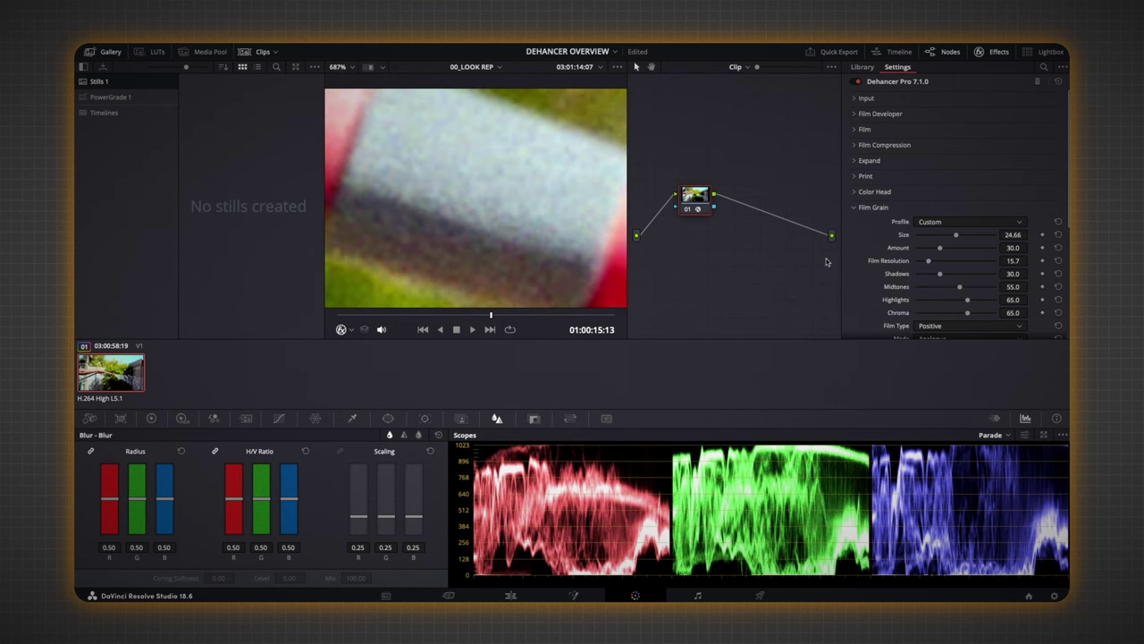
pyautogui.doubleClick(928, 261)
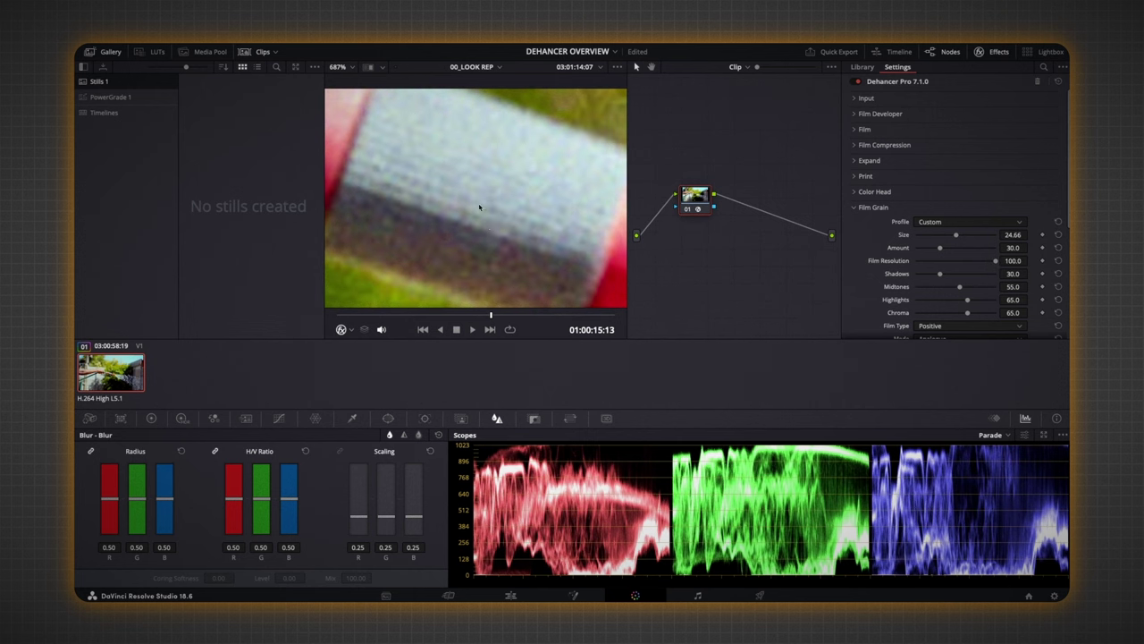
pyautogui.scroll(-10, 479, 207)
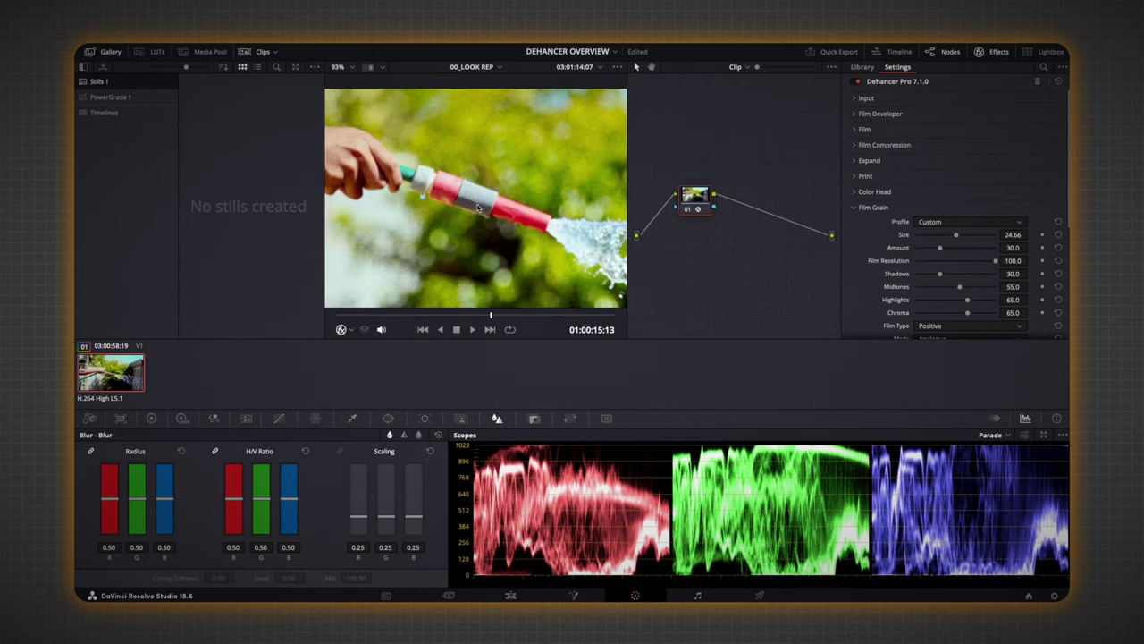
pyautogui.moveTo(993, 263); pyautogui.dragTo(908, 275)
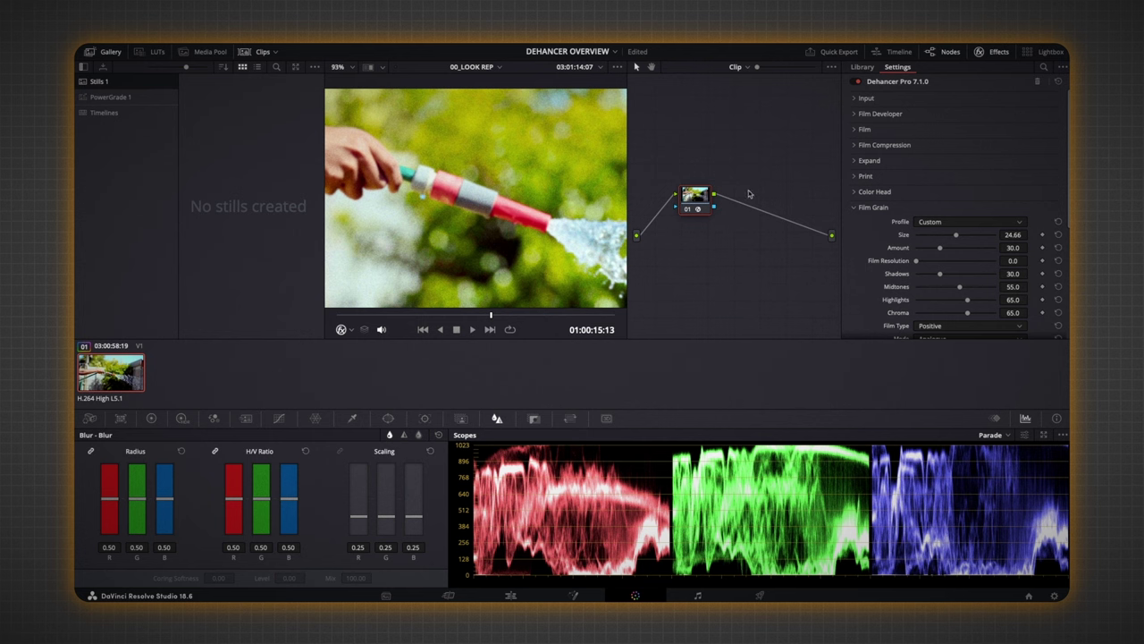
pyautogui.scroll(6, 484, 232)
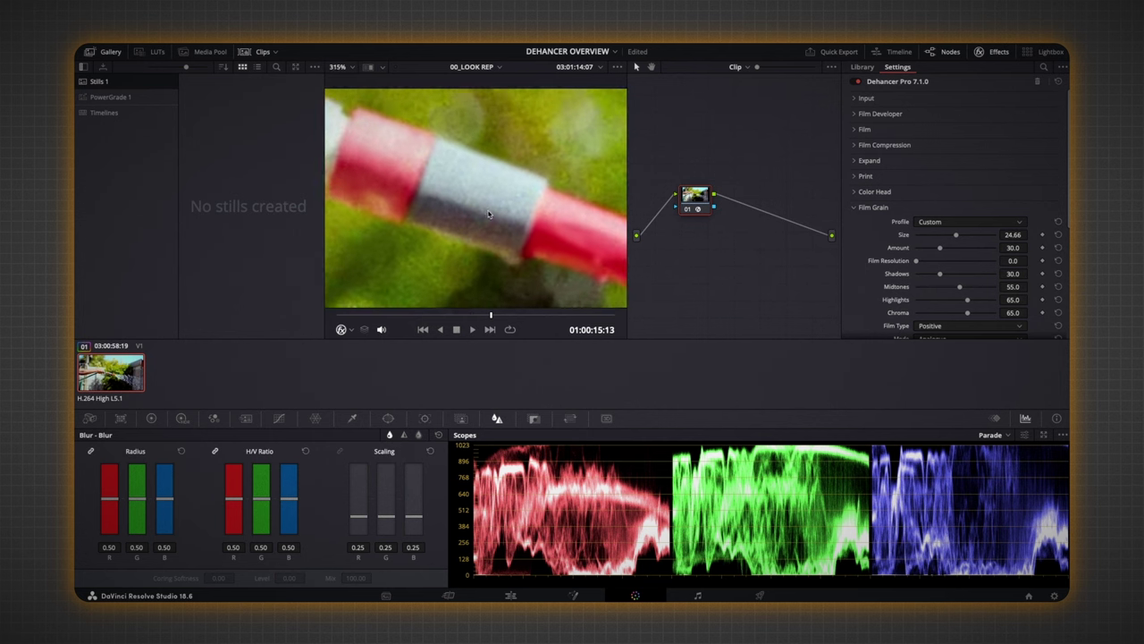
pyautogui.moveTo(915, 260); pyautogui.dragTo(945, 261)
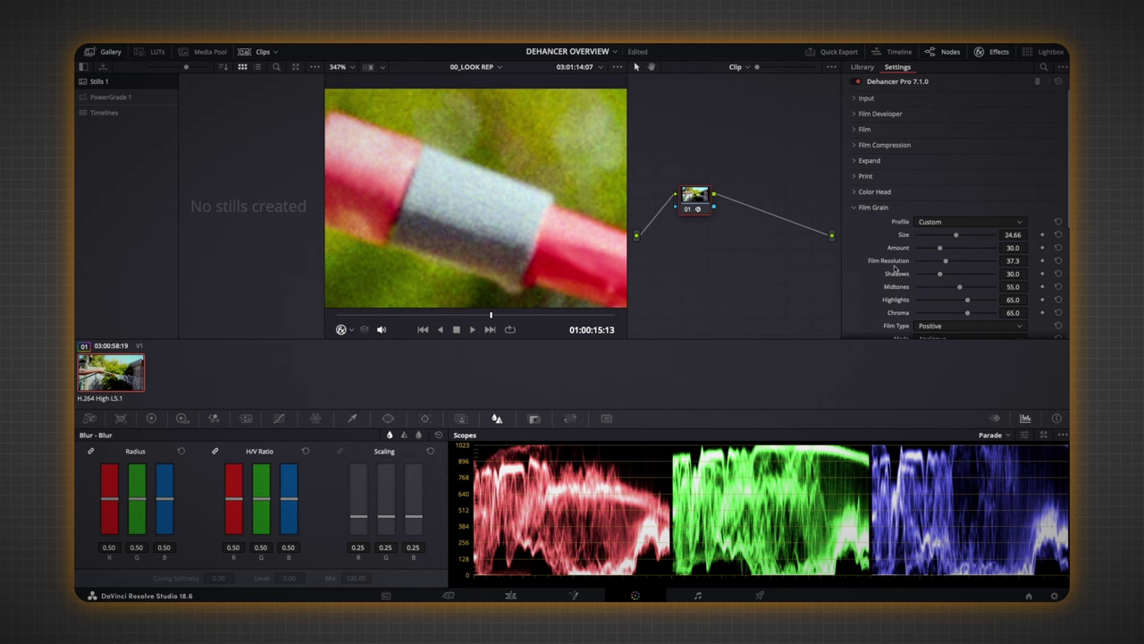
pyautogui.moveTo(885, 266); pyautogui.dragTo(944, 264)
pyautogui.scroll(-5, 414, 223)
pyautogui.scroll(-6, 469, 255)
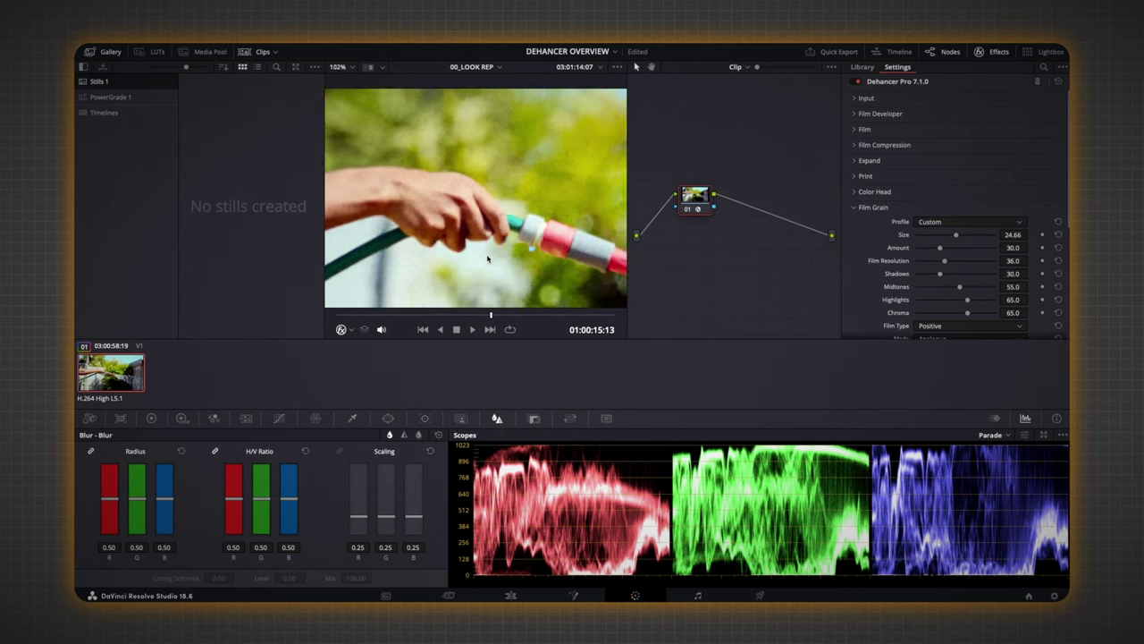
# - Collapse Film Grain, open Halation, try 8 mm / Super 8, then settle on 35 mm / Super 35
pyautogui.scroll(-3, 465, 249)
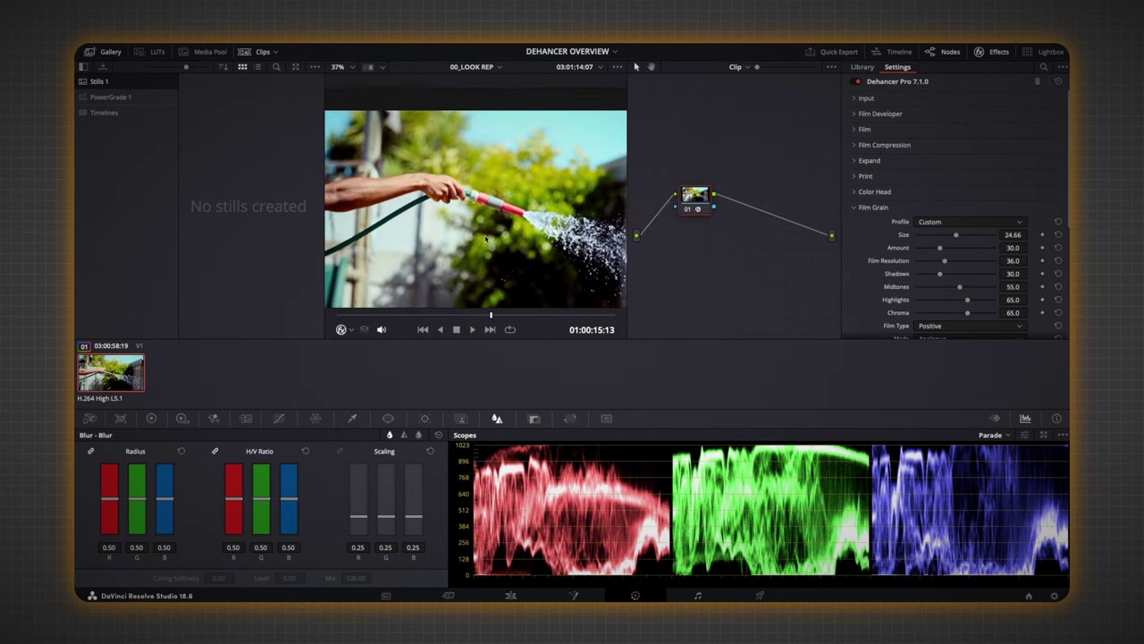
pyautogui.click(852, 207)
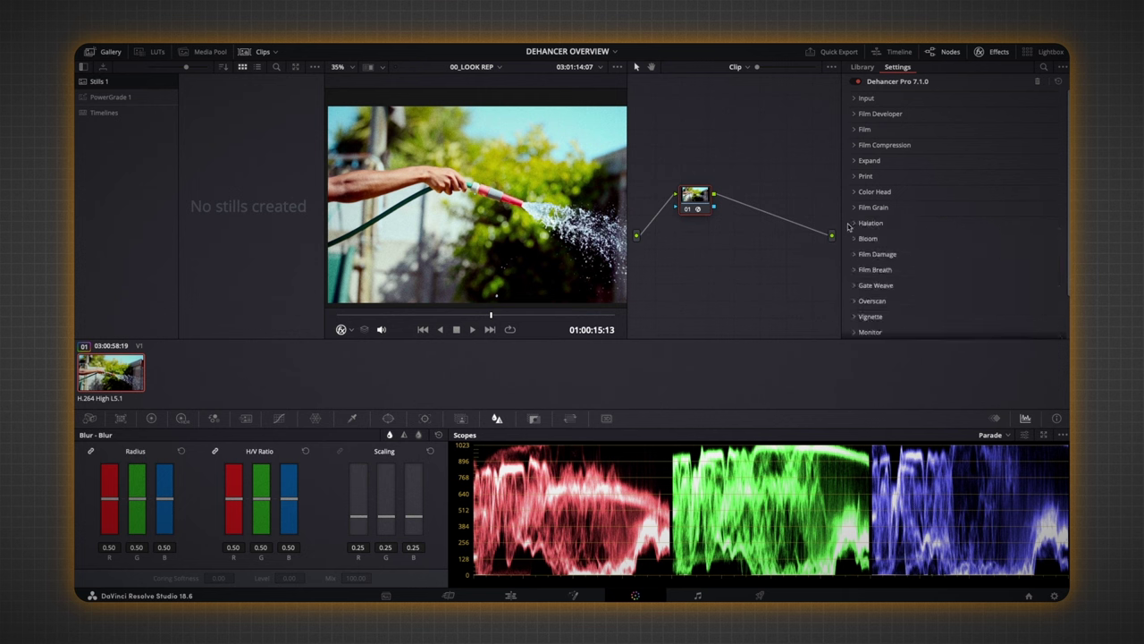
pyautogui.click(870, 224)
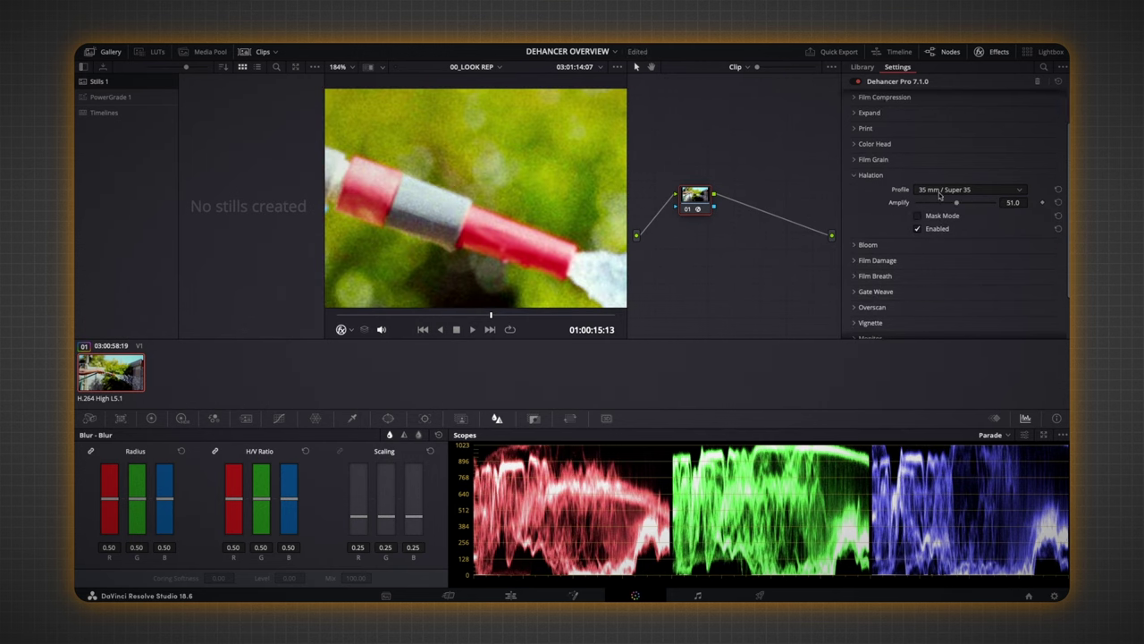
pyautogui.click(939, 193)
pyautogui.click(940, 216)
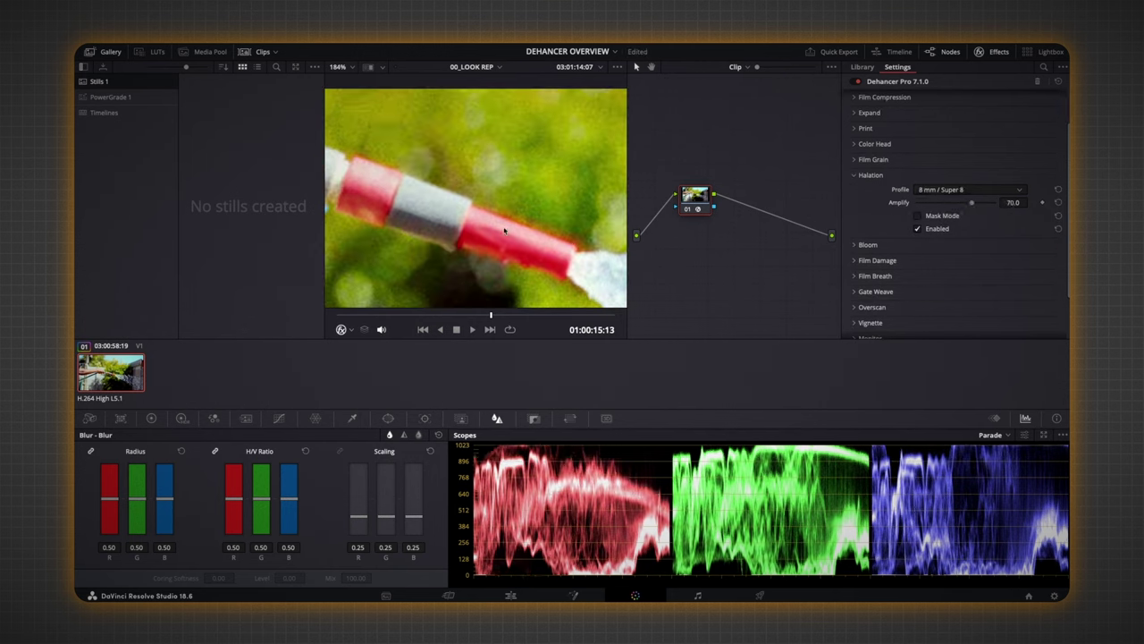
pyautogui.click(952, 190)
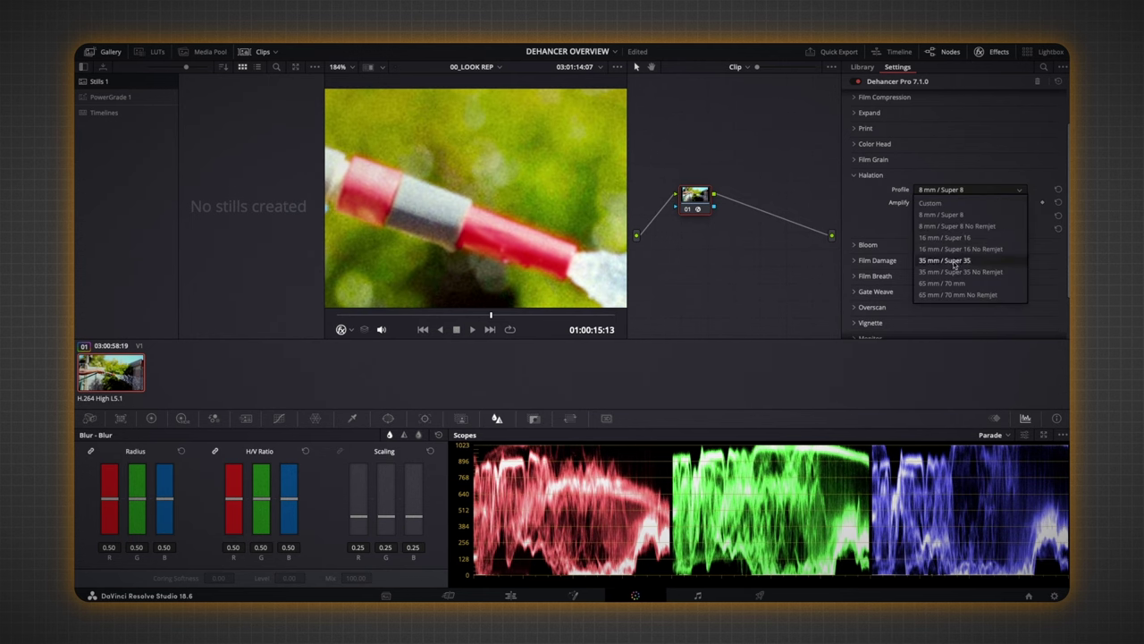
pyautogui.click(954, 261)
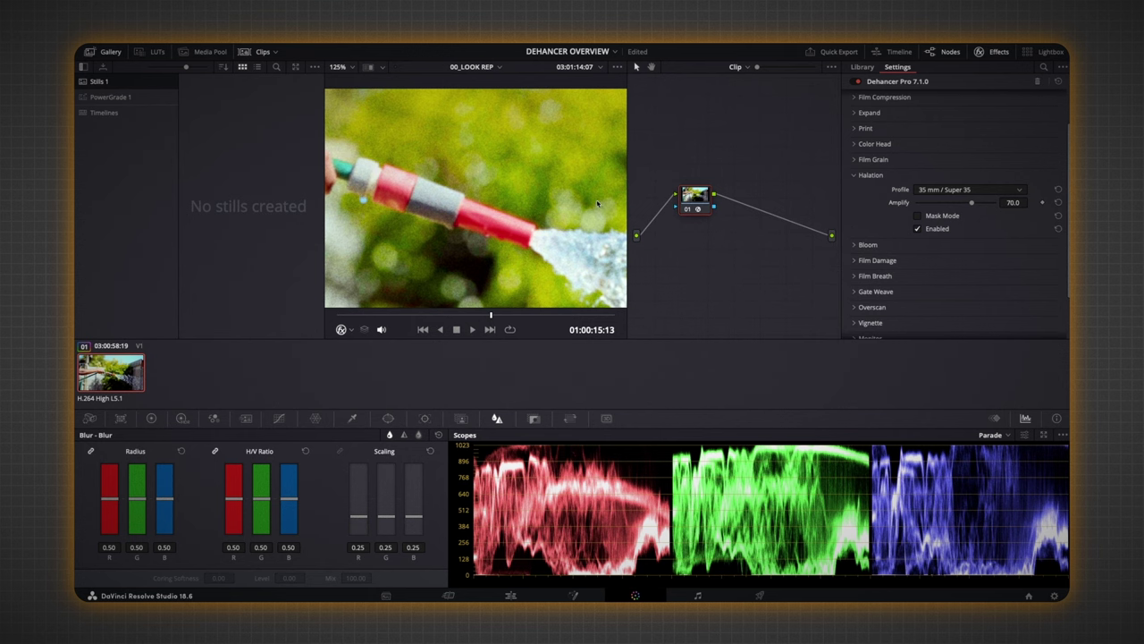
pyautogui.scroll(-2, 509, 227)
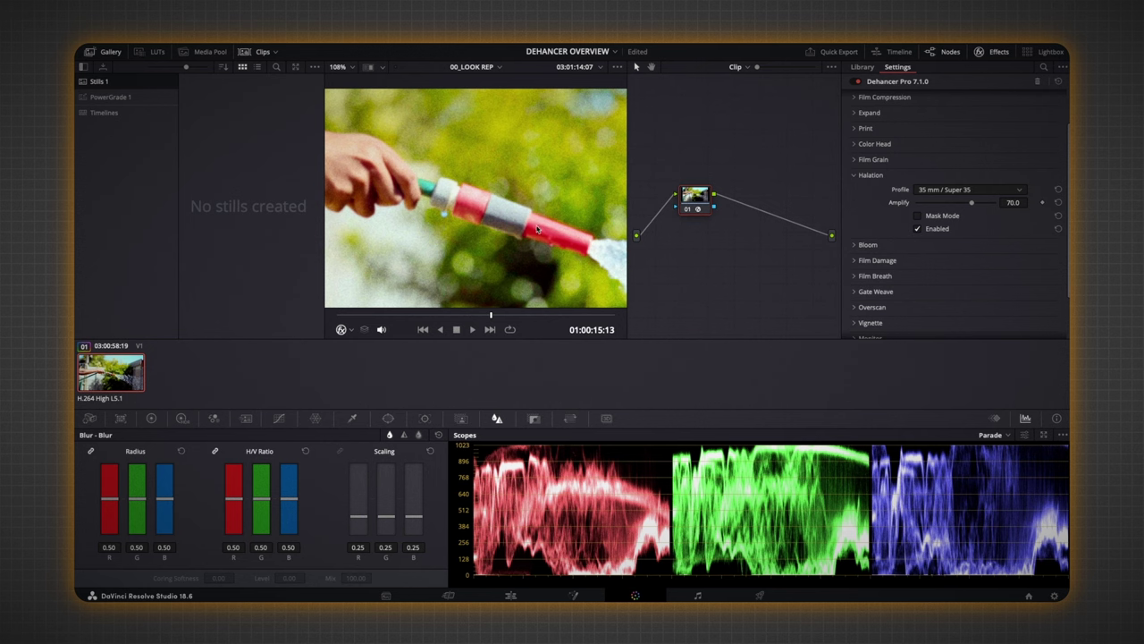
pyautogui.scroll(-2, 465, 229)
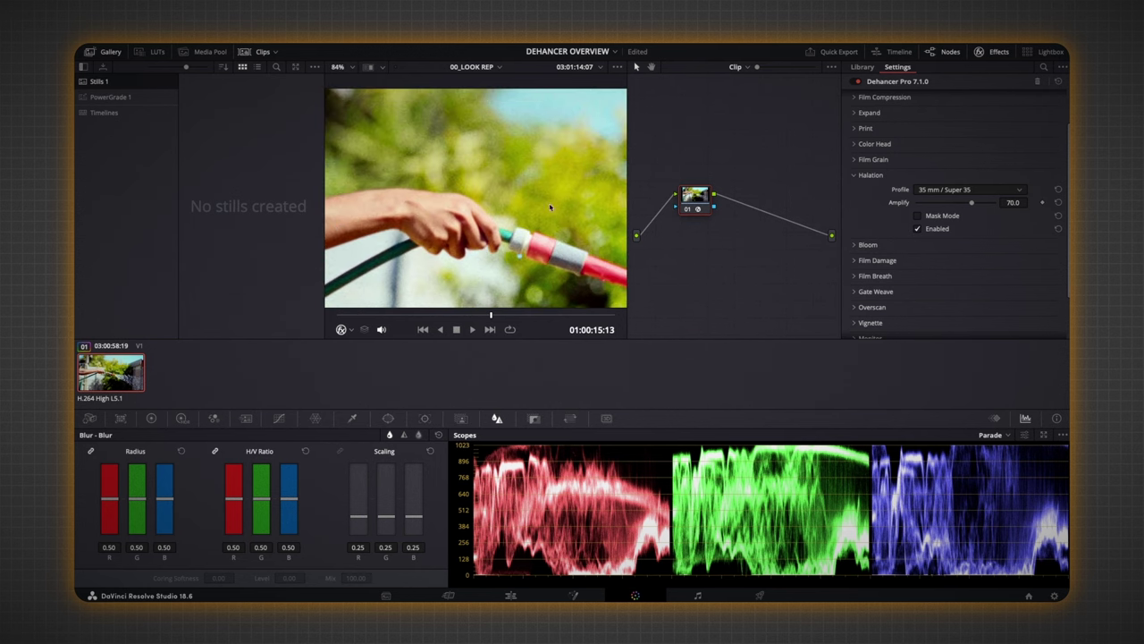
pyautogui.moveTo(553, 270); pyautogui.dragTo(499, 247)
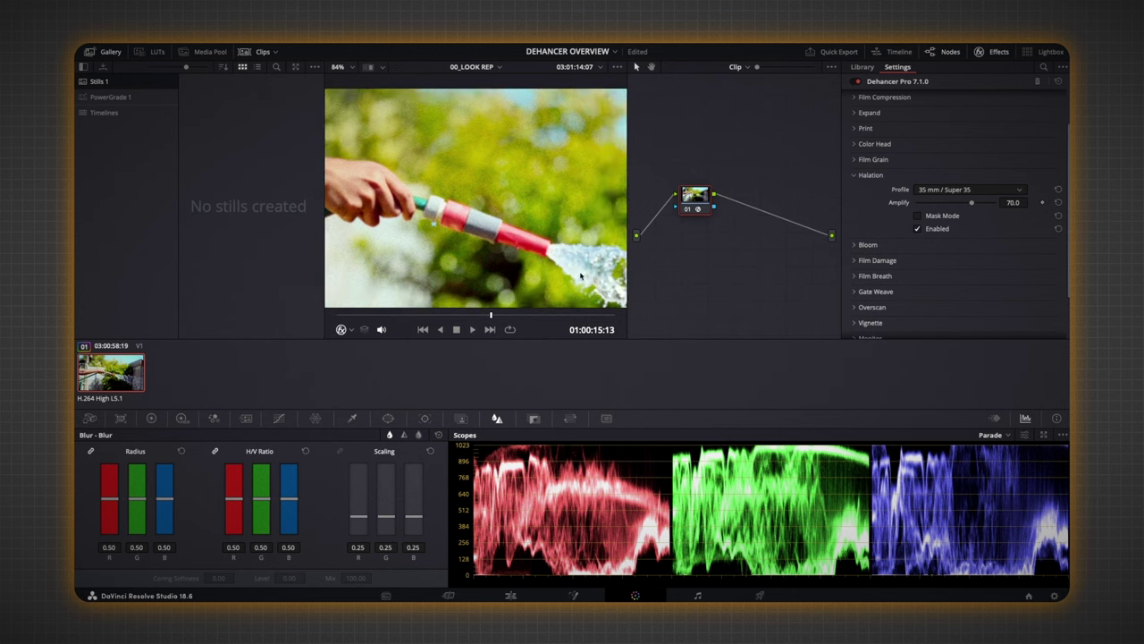
pyautogui.scroll(3, 563, 272)
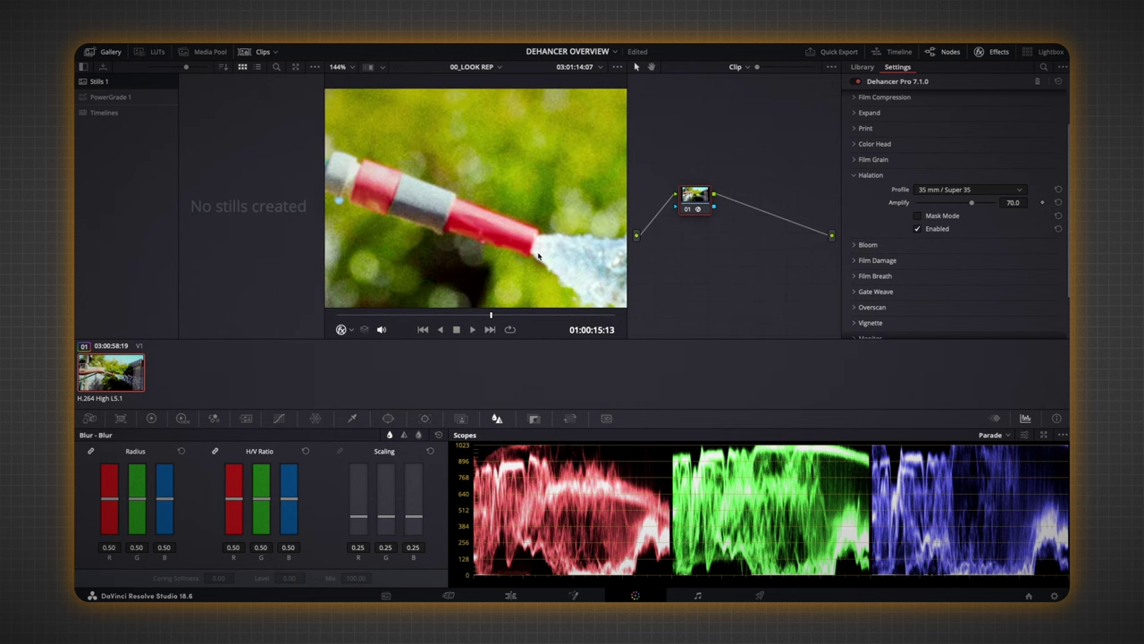
# - Collapse Halation, open Bloom, and set its Amplify to 48.3
pyautogui.click(856, 176)
pyautogui.click(855, 191)
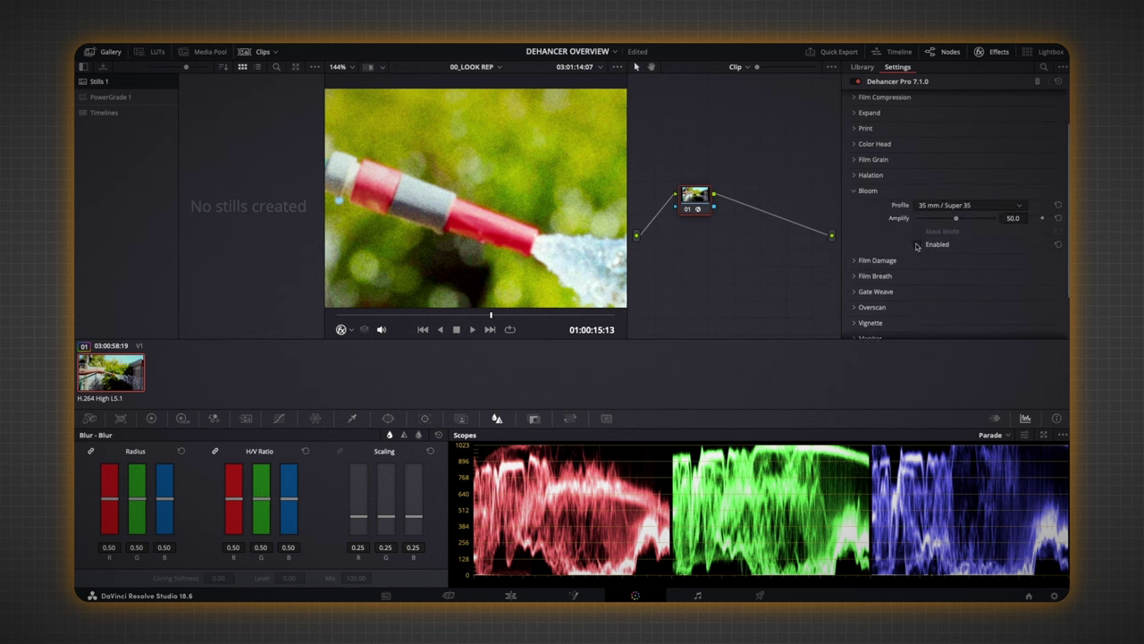
pyautogui.scroll(-4, 557, 240)
pyautogui.scroll(2, 557, 240)
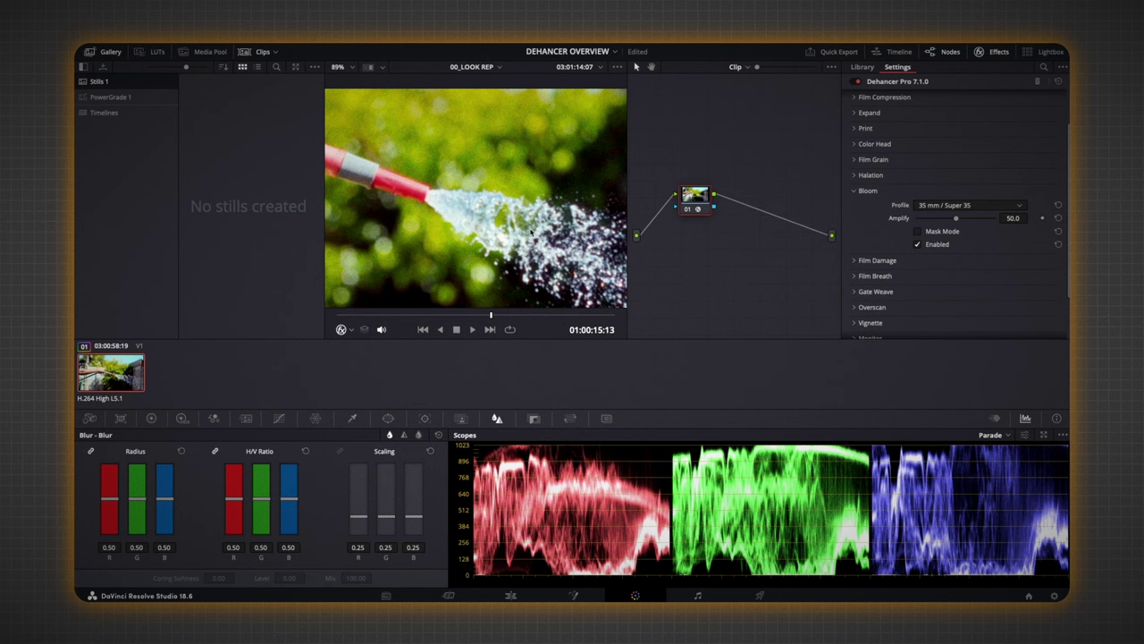
pyautogui.scroll(2, 488, 235)
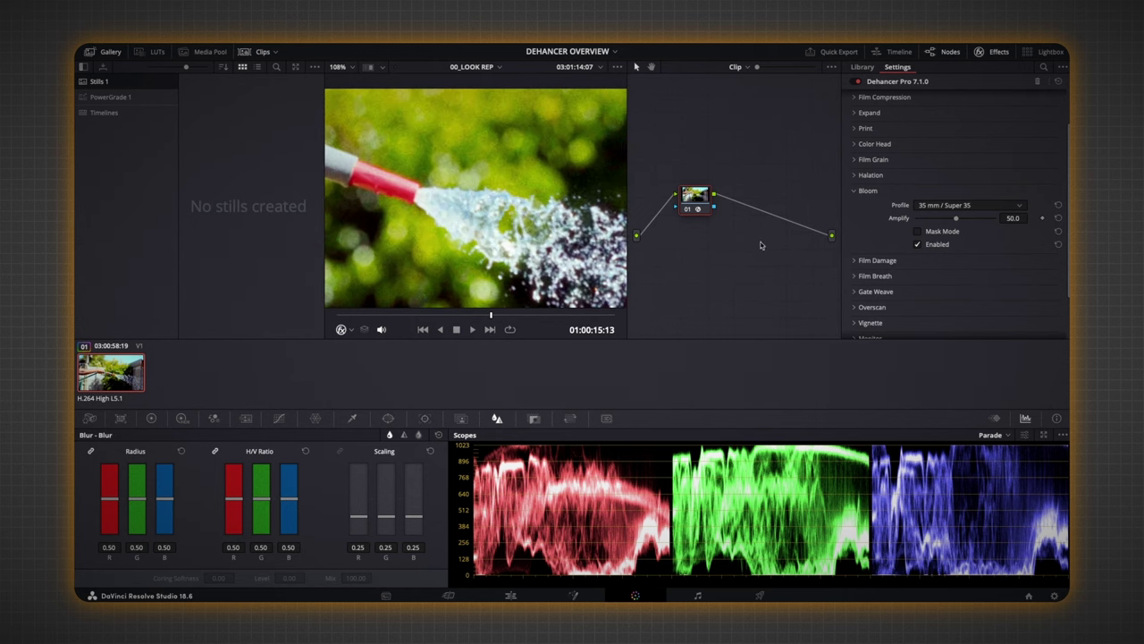
pyautogui.scroll(2, 474, 236)
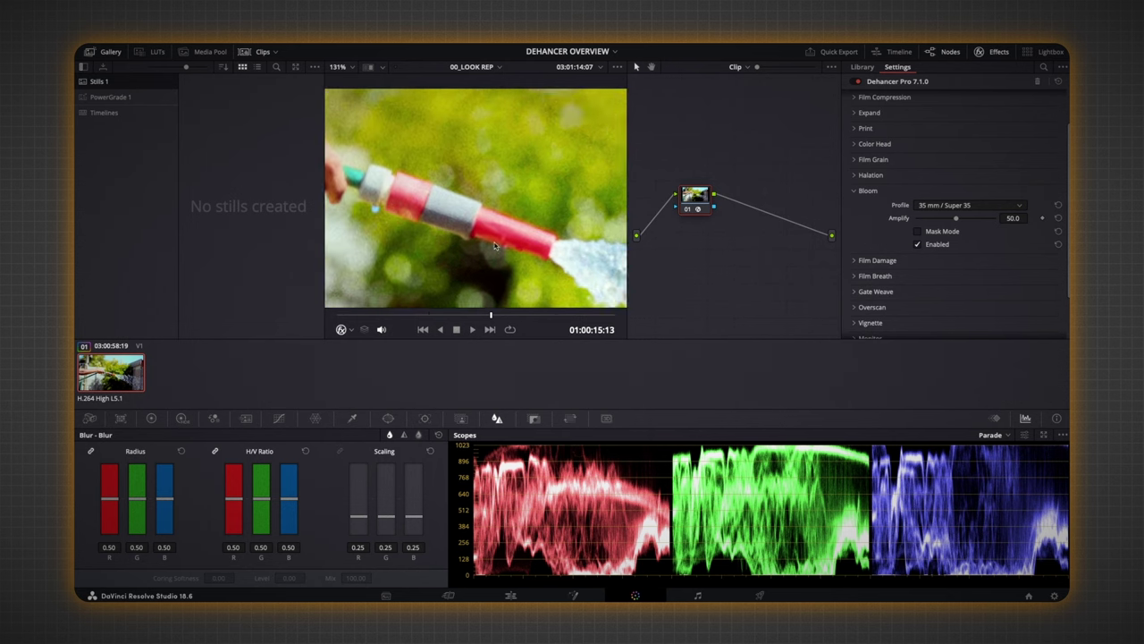
pyautogui.scroll(2, 497, 235)
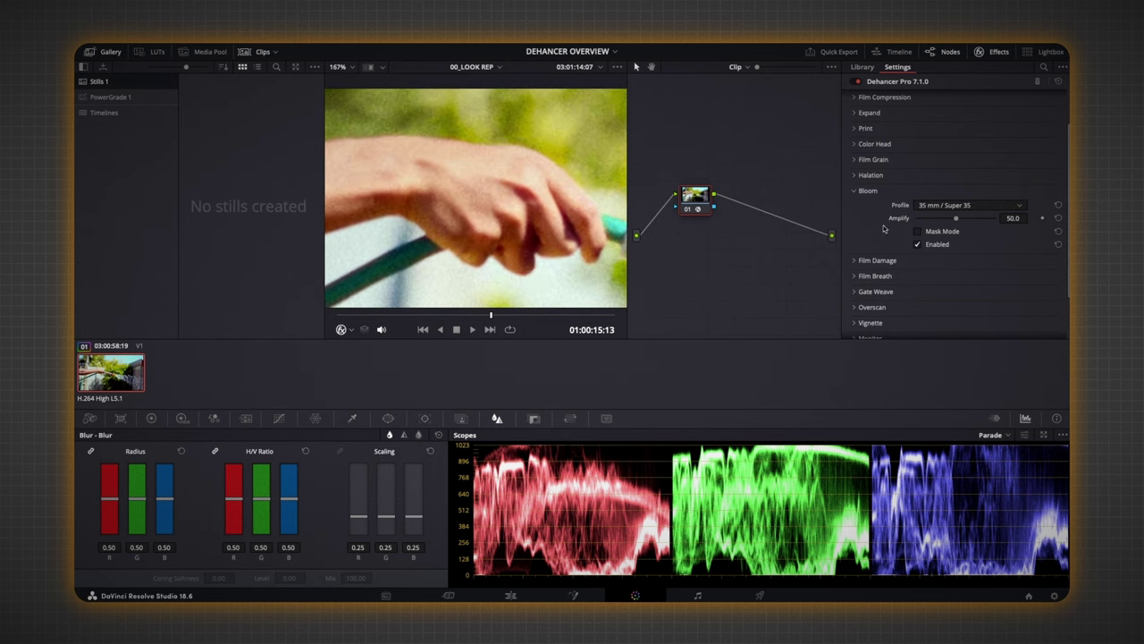
pyautogui.moveTo(960, 221); pyautogui.dragTo(952, 219)
pyautogui.scroll(-2, 554, 230)
pyautogui.scroll(-3, 554, 229)
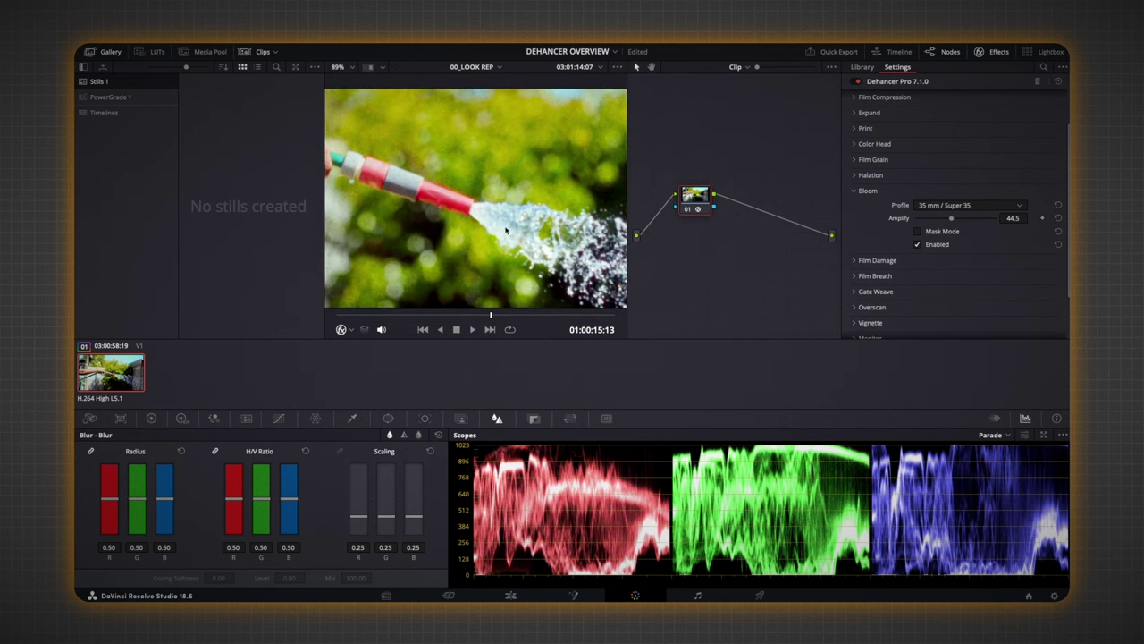
pyautogui.scroll(-1, 512, 221)
pyautogui.scroll(2, 488, 249)
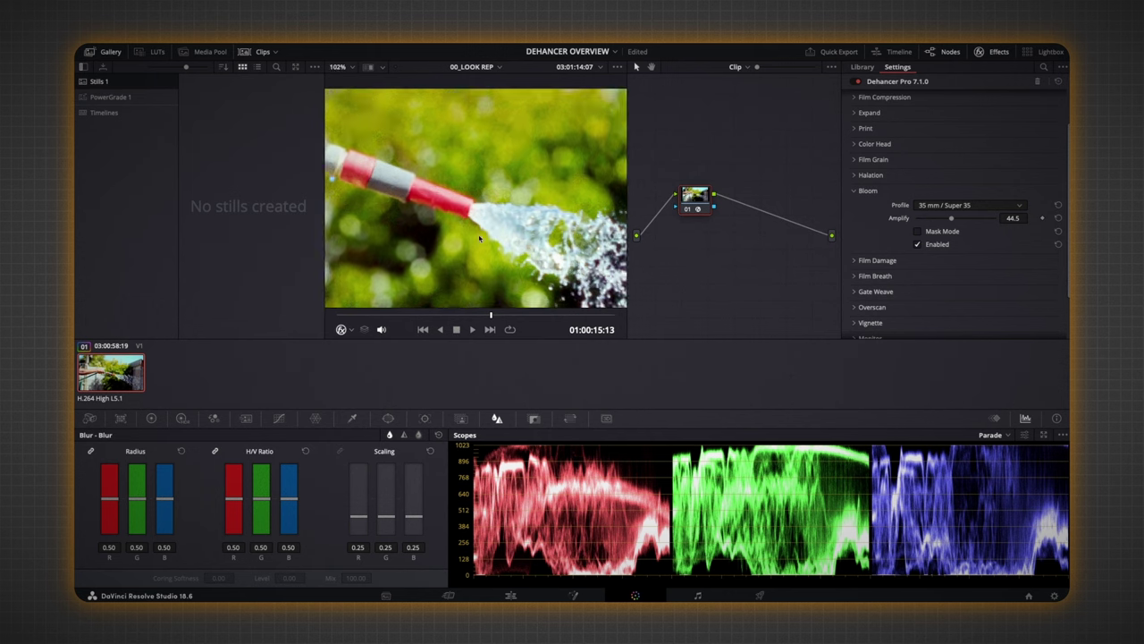
pyautogui.moveTo(952, 221); pyautogui.dragTo(955, 220)
# - Toggle Bloom off and on twice to compare, leaving it enabled
pyautogui.scroll(-2, 506, 230)
pyautogui.scroll(-5, 506, 231)
pyautogui.scroll(3, 454, 202)
pyautogui.click(918, 244)
pyautogui.click(918, 244)
pyautogui.click(918, 244)
pyautogui.click(918, 244)
pyautogui.scroll(-1, 520, 248)
pyautogui.scroll(-1, 520, 248)
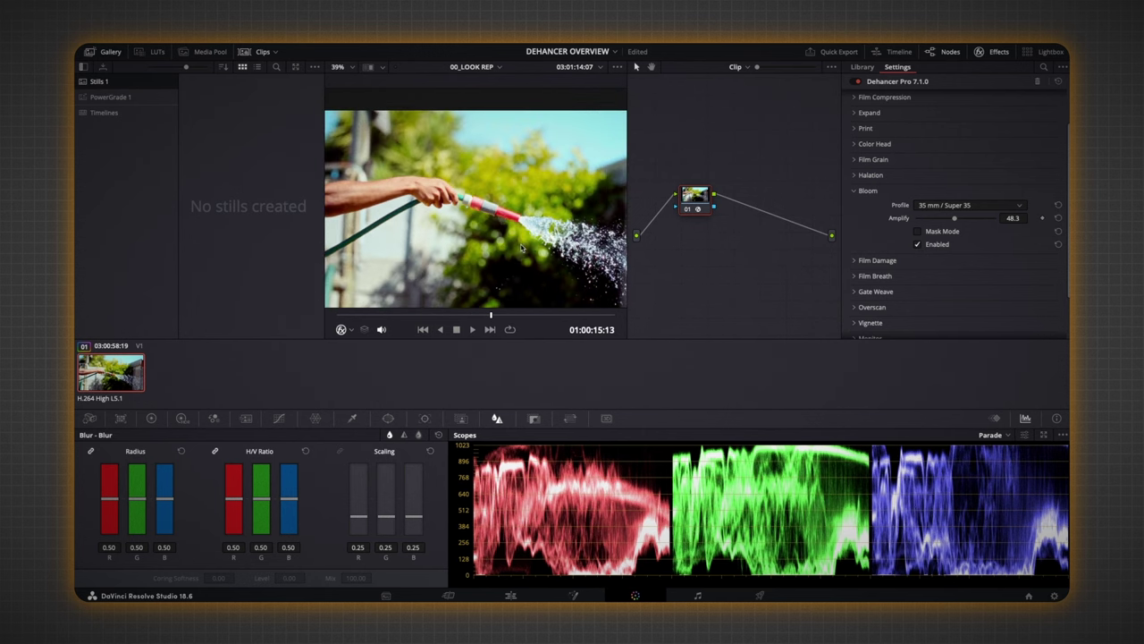
pyautogui.scroll(1, 529, 244)
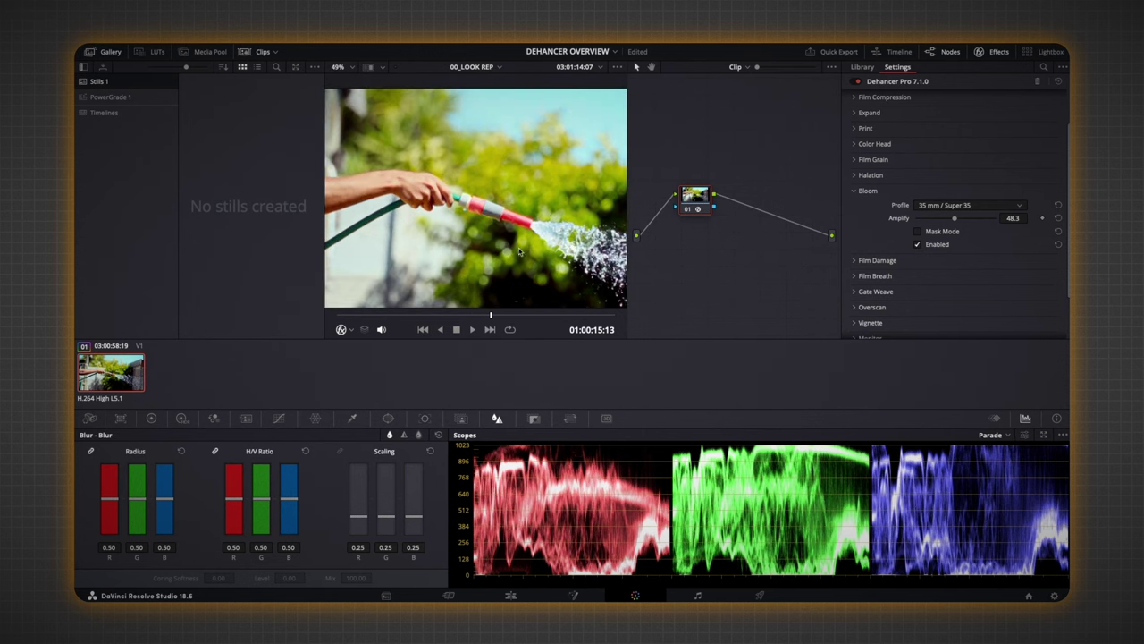
# - Expand Film Damage and choose the 8 mm / Super 8 damage profile
pyautogui.click(855, 192)
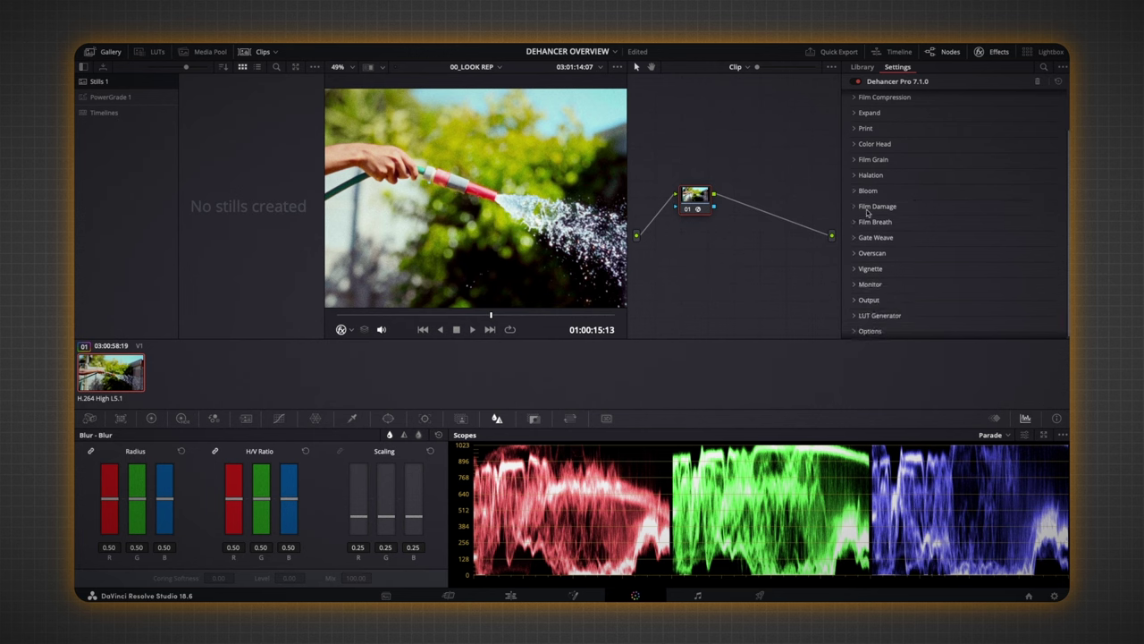
pyautogui.click(856, 206)
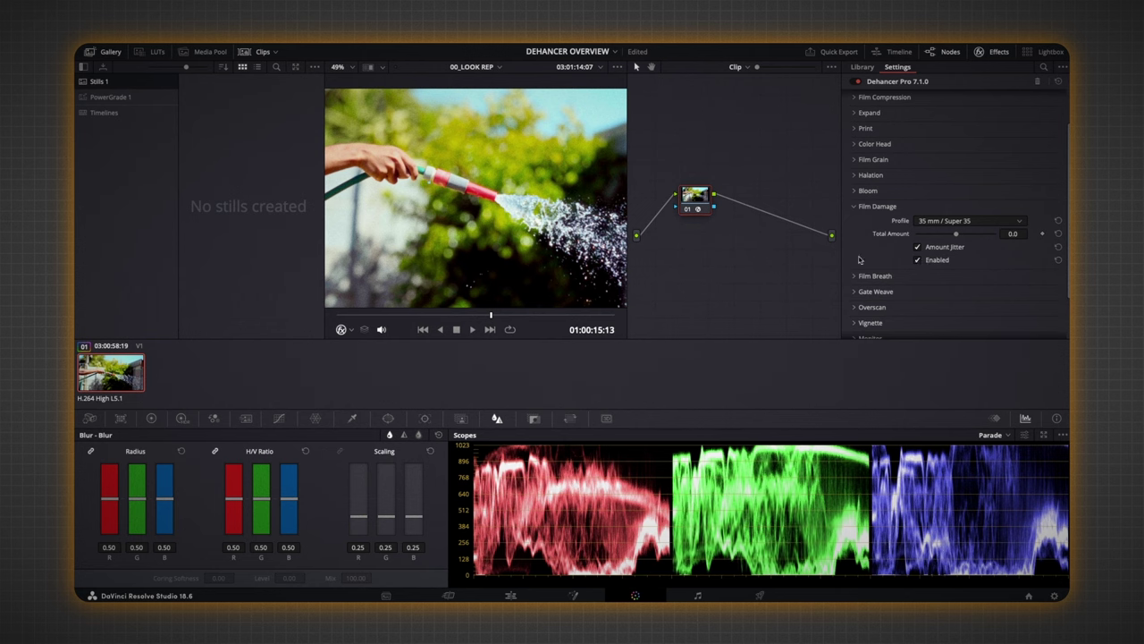
pyautogui.click(970, 220)
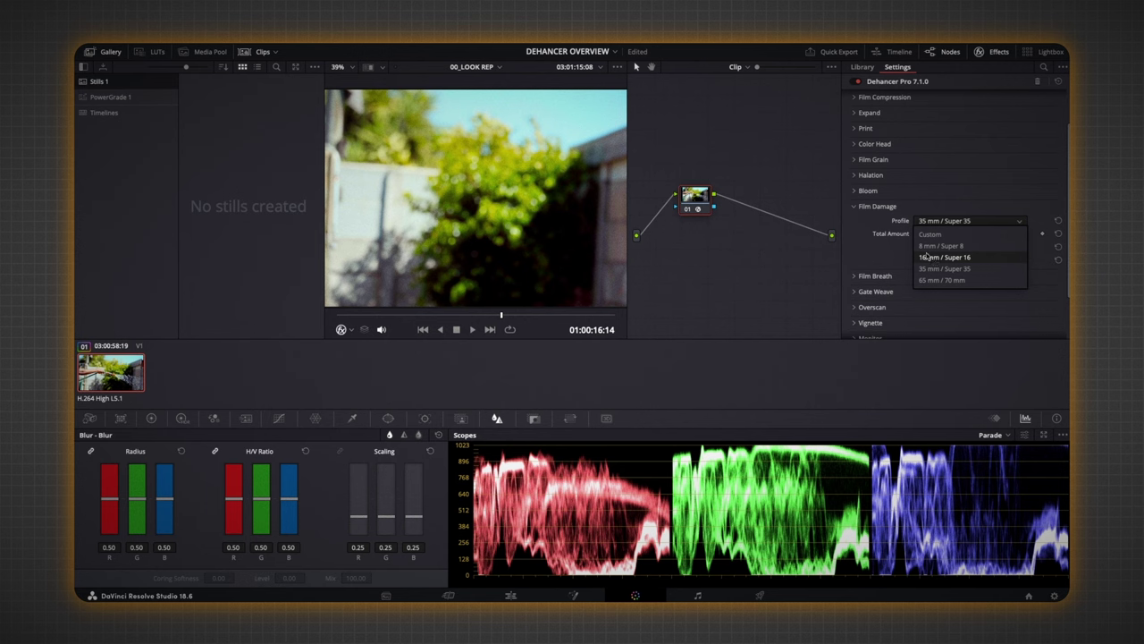
pyautogui.click(927, 247)
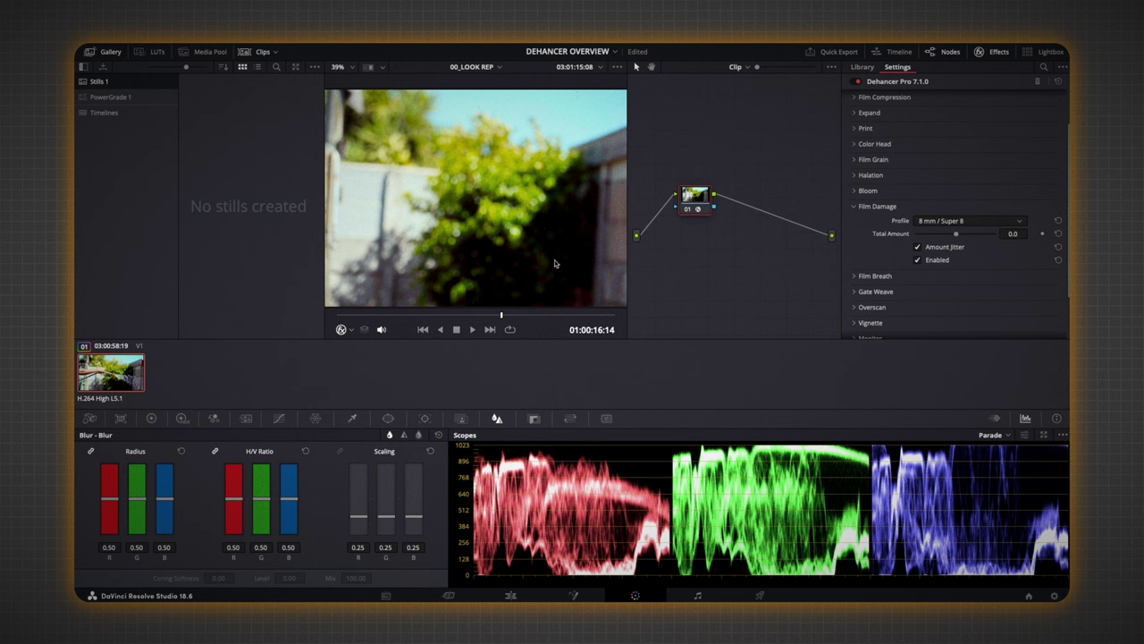
# - Preview the damage in playback, then raise Film Damage Total Amount to 9.5
pyautogui.scroll(-2, 541, 235)
pyautogui.press('space')
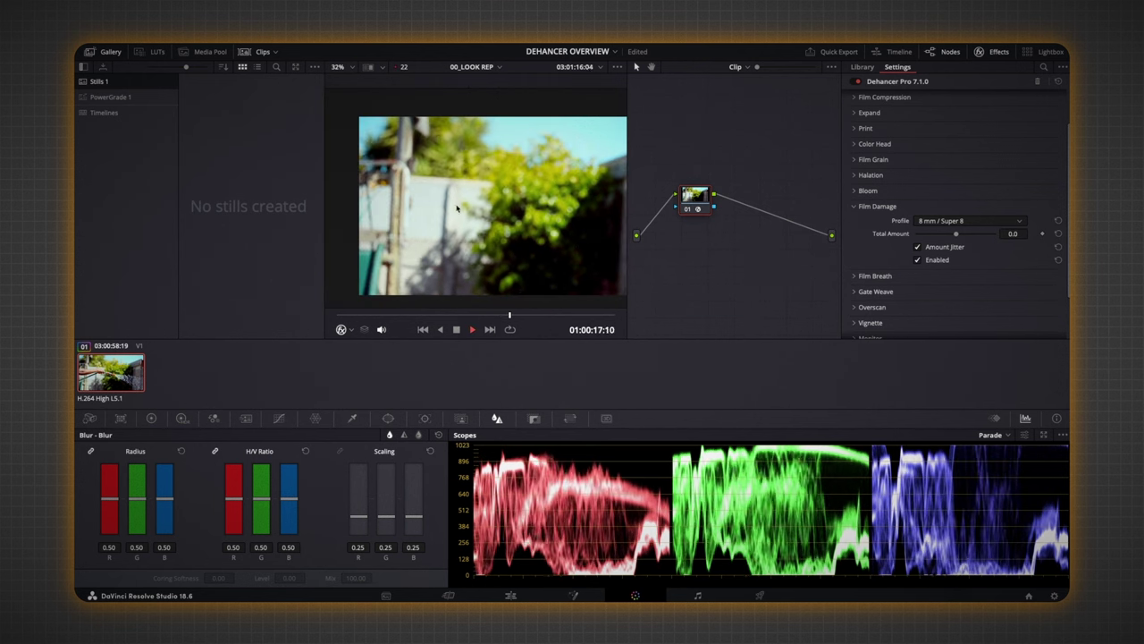
pyautogui.press('space')
pyautogui.scroll(5, 474, 192)
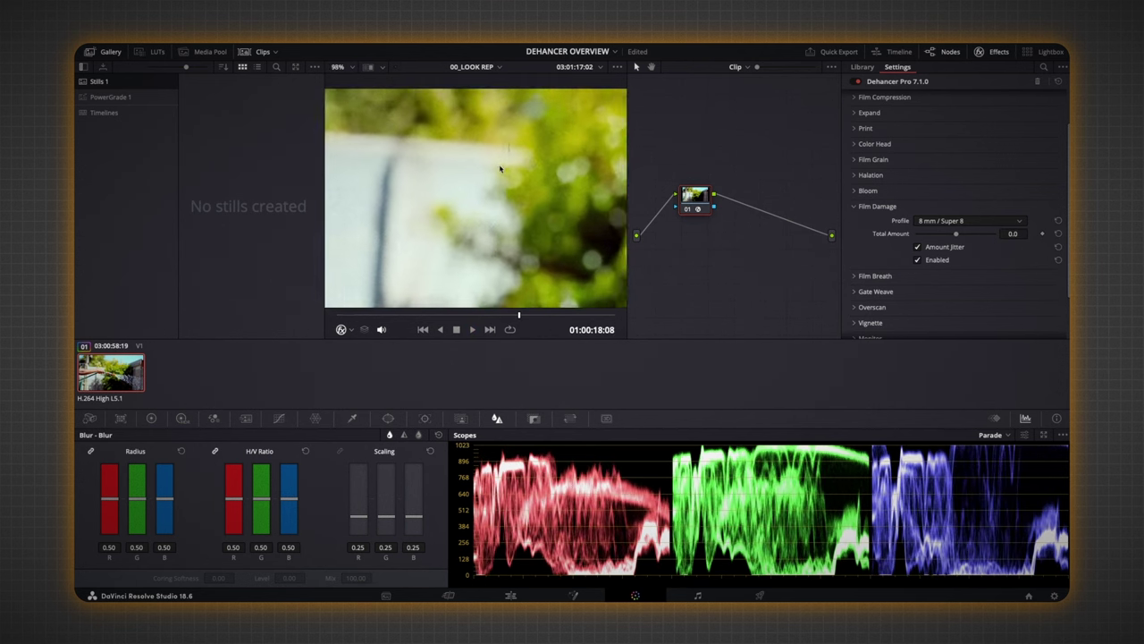
pyautogui.scroll(2, 497, 174)
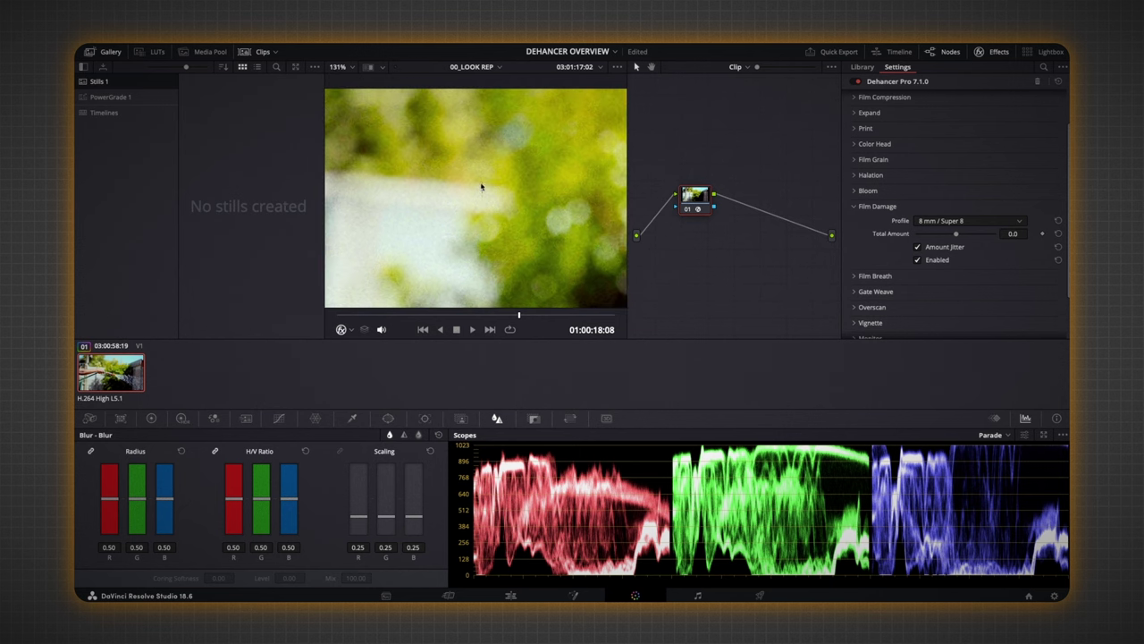
pyautogui.press('space')
pyautogui.scroll(-8, 552, 179)
pyautogui.press('space')
pyautogui.click(856, 206)
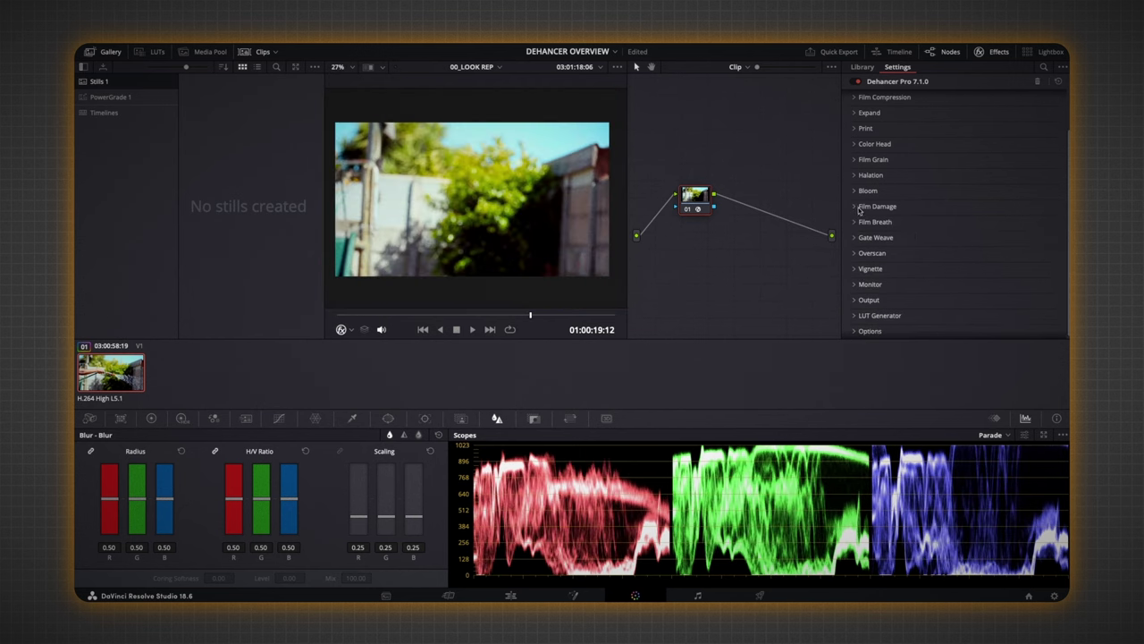
pyautogui.click(856, 207)
pyautogui.moveTo(945, 236); pyautogui.dragTo(963, 240)
# - Enable Film Breath with the 35 mm / Super 35 profile at Impact 100, previewing playback
pyautogui.click(858, 206)
pyautogui.click(864, 222)
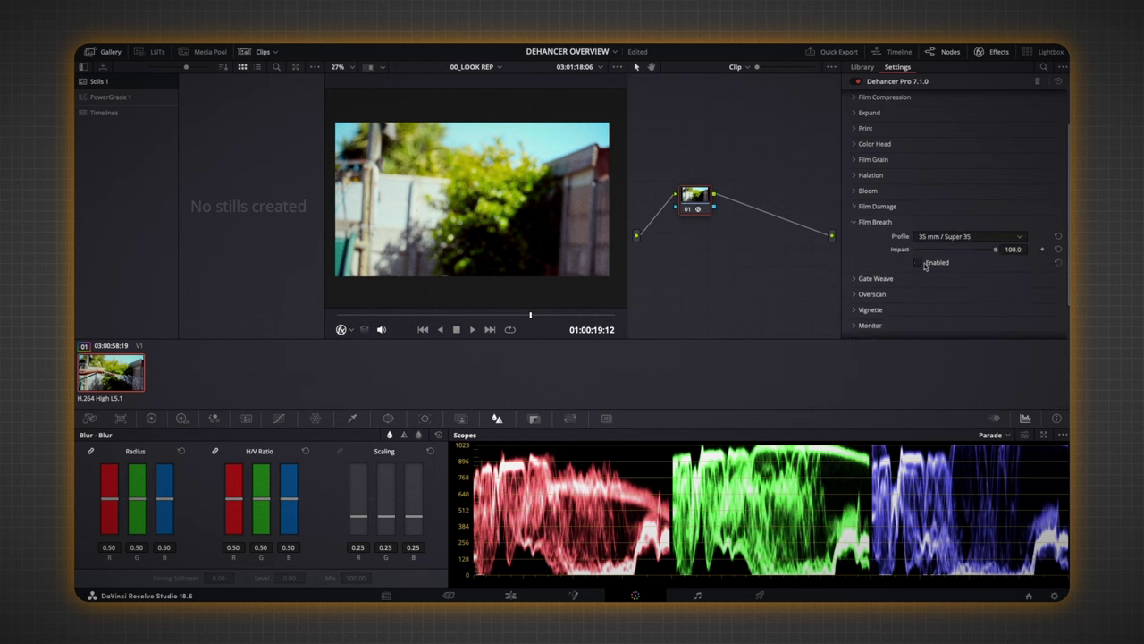
pyautogui.click(918, 263)
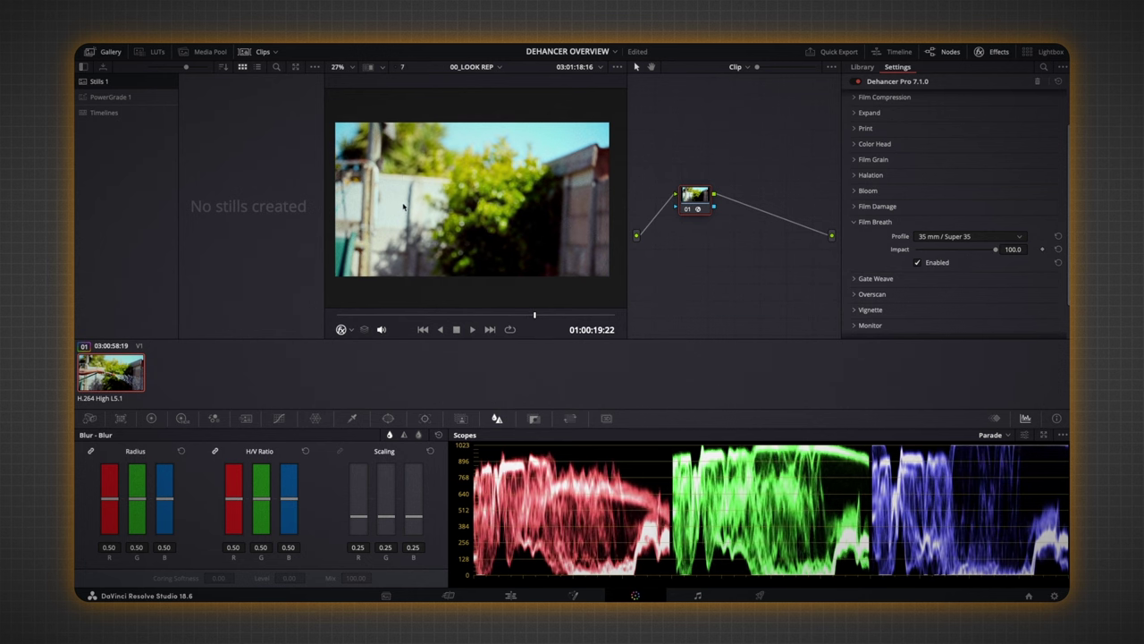
pyautogui.scroll(5, 402, 214)
pyautogui.scroll(4, 456, 221)
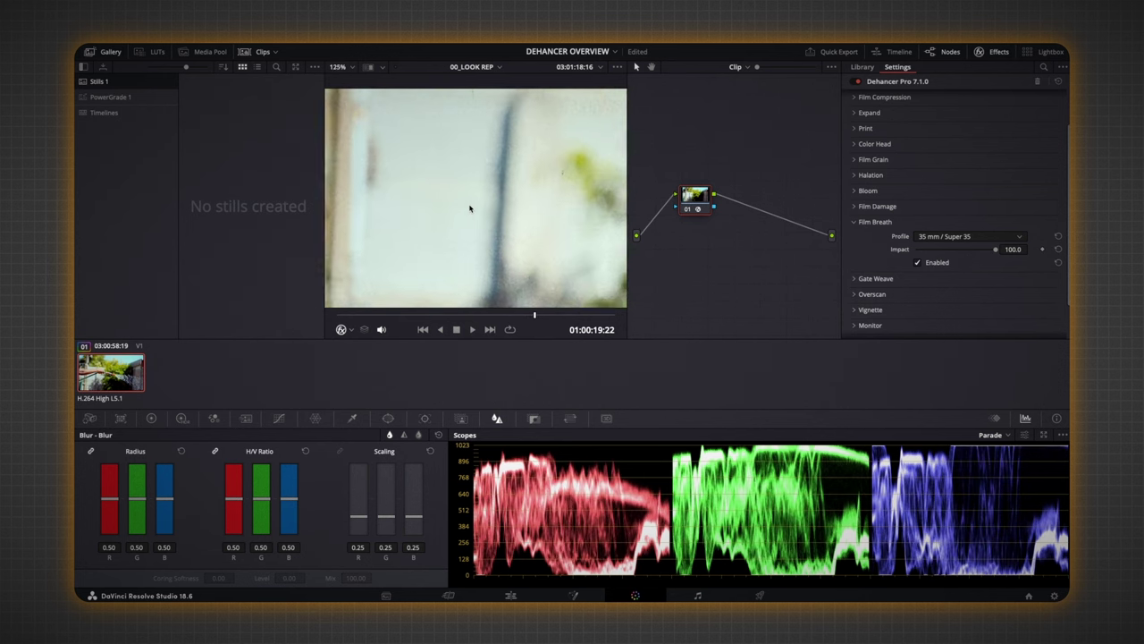
pyautogui.press('space')
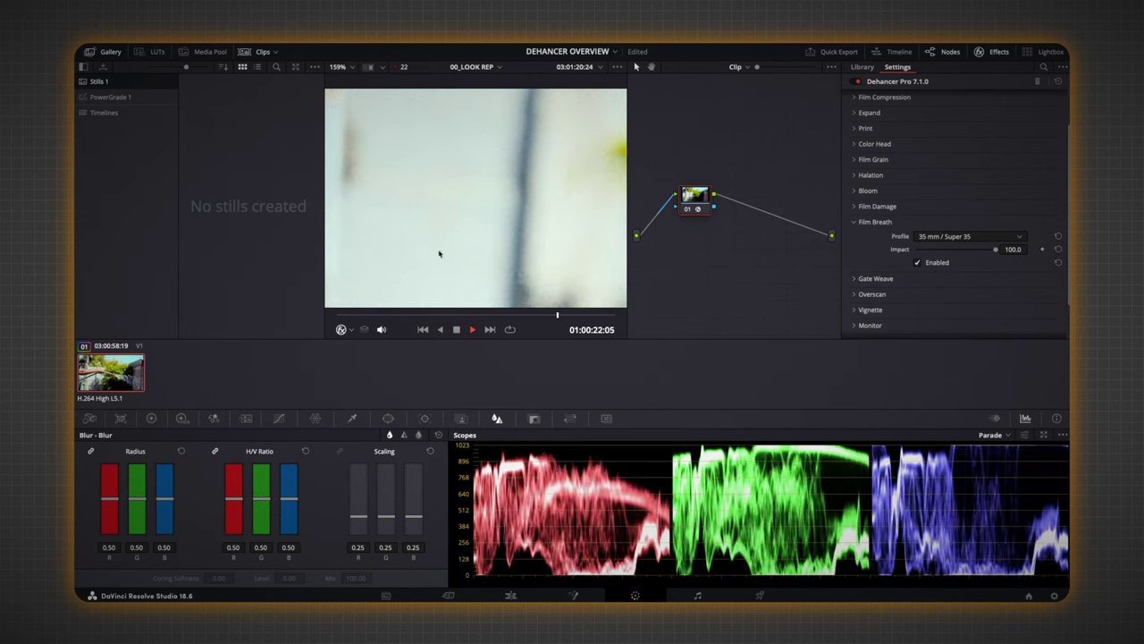
pyautogui.press('space')
pyautogui.scroll(-5, 488, 227)
pyautogui.scroll(-5, 486, 227)
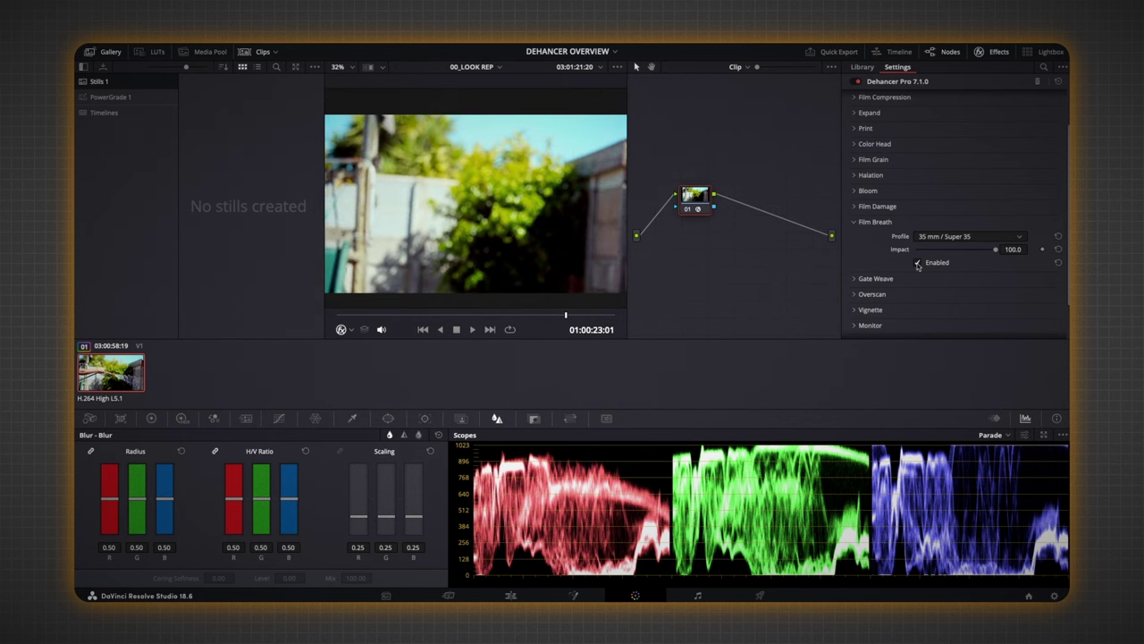
# - Set Gate Weave to the 8 mm / Super 8 profile and preview from the clip start
pyautogui.click(854, 223)
pyautogui.click(855, 238)
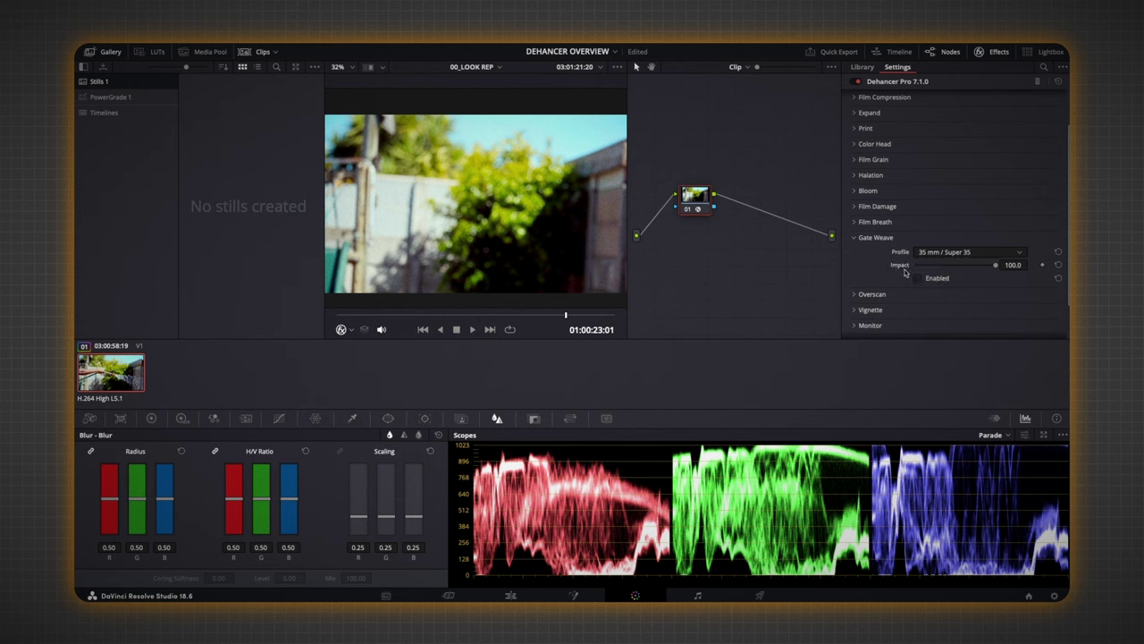
pyautogui.click(952, 255)
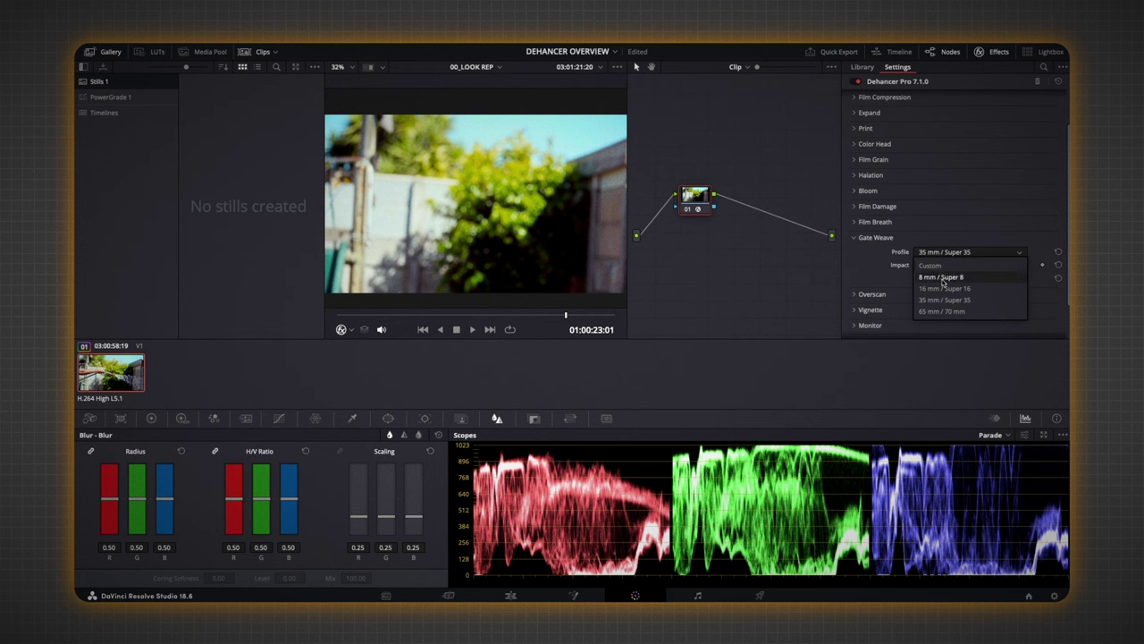
pyautogui.click(930, 279)
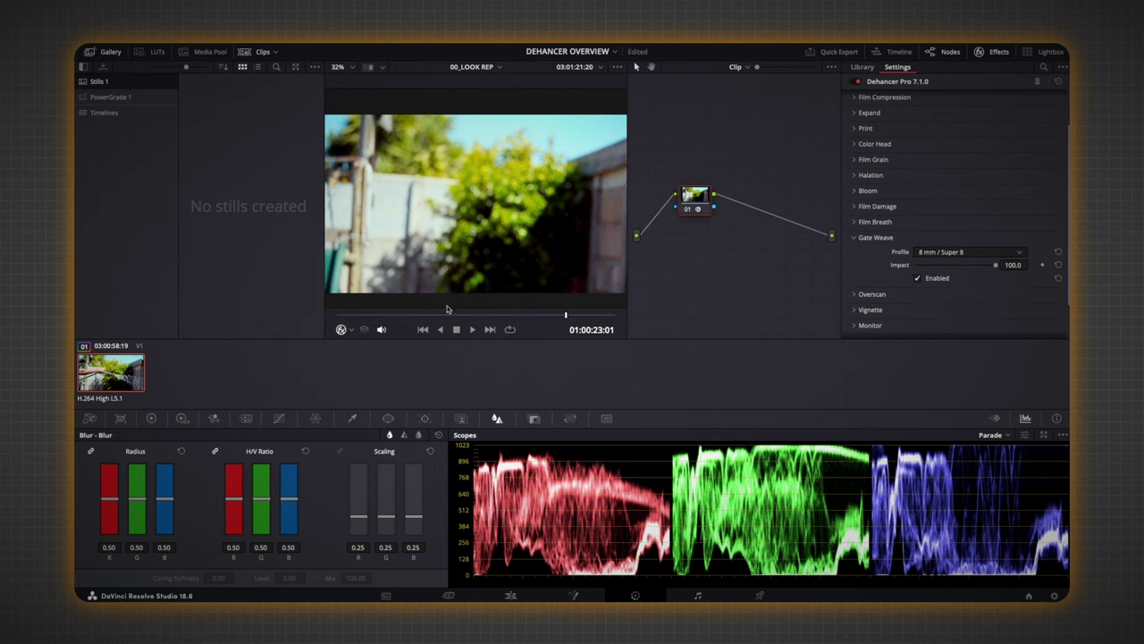
pyautogui.press('Home')
pyautogui.press('space')
pyautogui.press('space')
pyautogui.scroll(10, 443, 201)
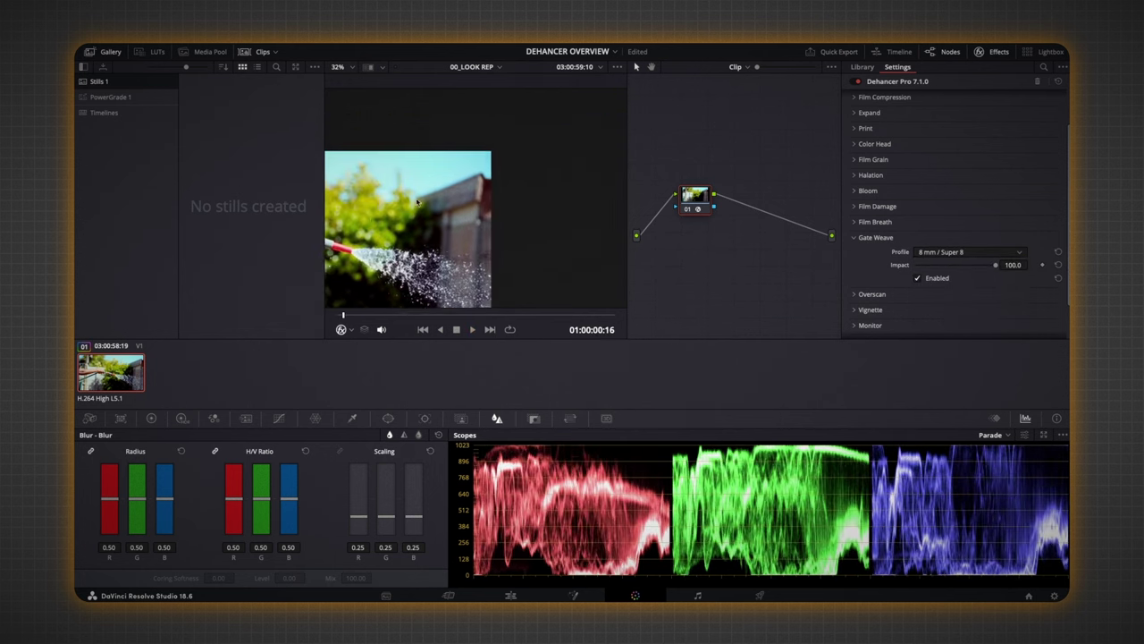
pyautogui.press('space')
pyautogui.press('space')
# - Enable Overscan and choose the Super 8mm 1.33:1 gate type
pyautogui.click(857, 237)
pyautogui.click(855, 253)
pyautogui.scroll(-2, 899, 268)
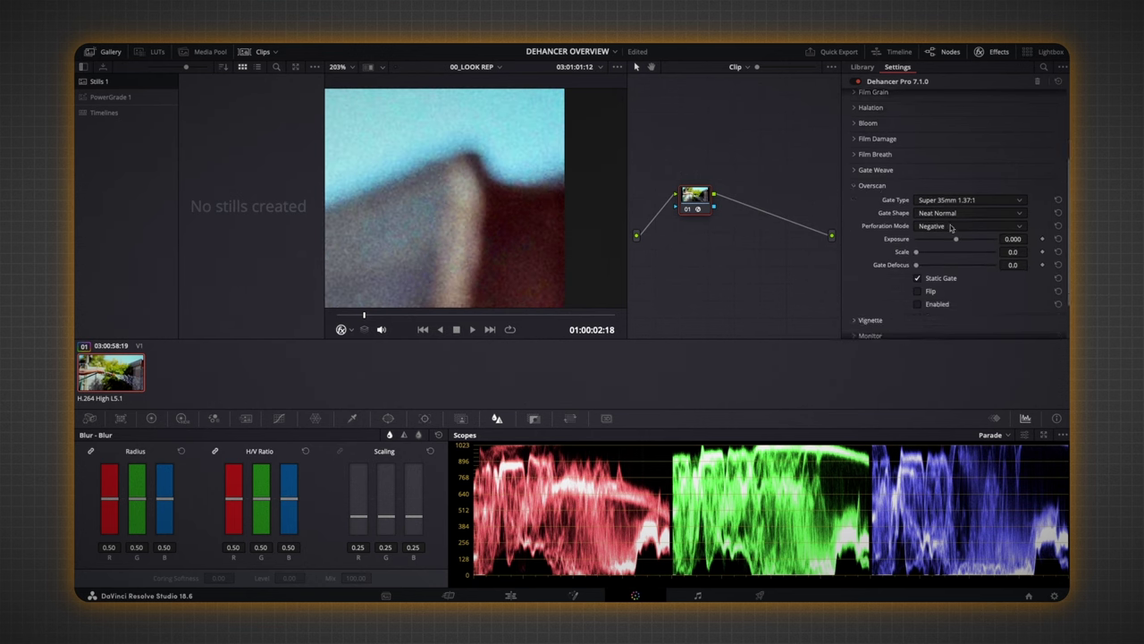
pyautogui.scroll(-2, 523, 222)
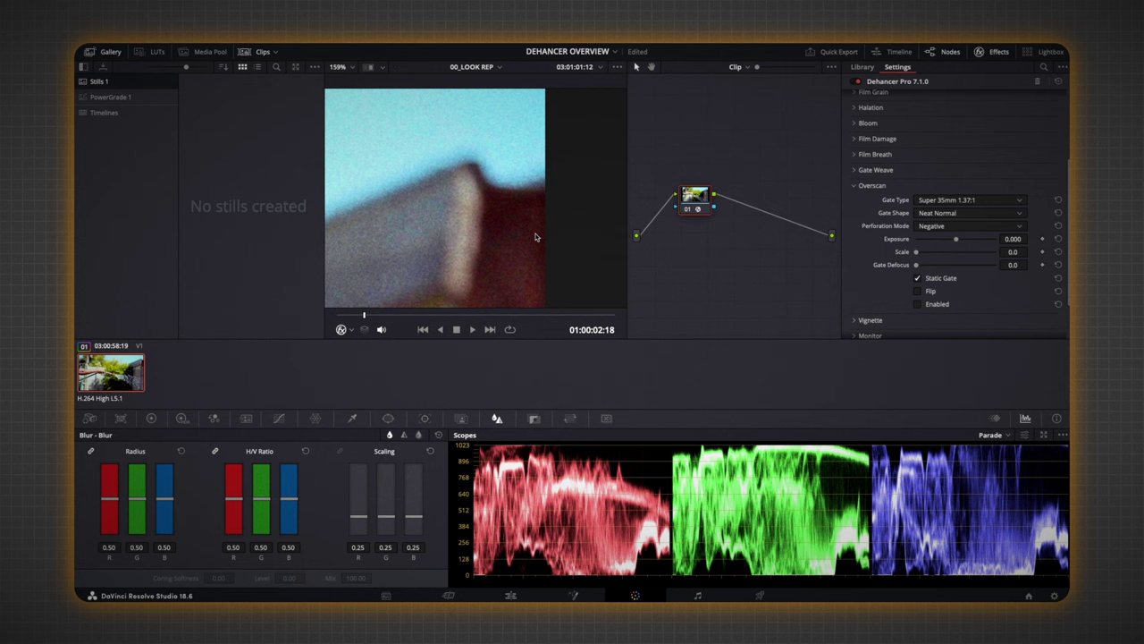
pyautogui.hotkey('shift', 'z')
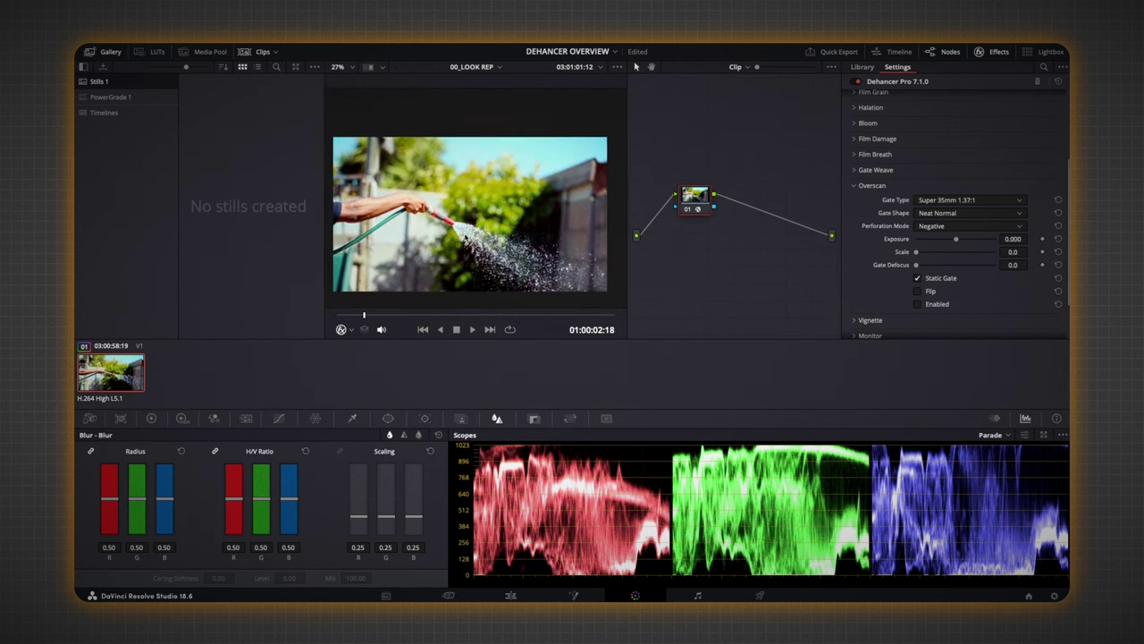
pyautogui.click(917, 304)
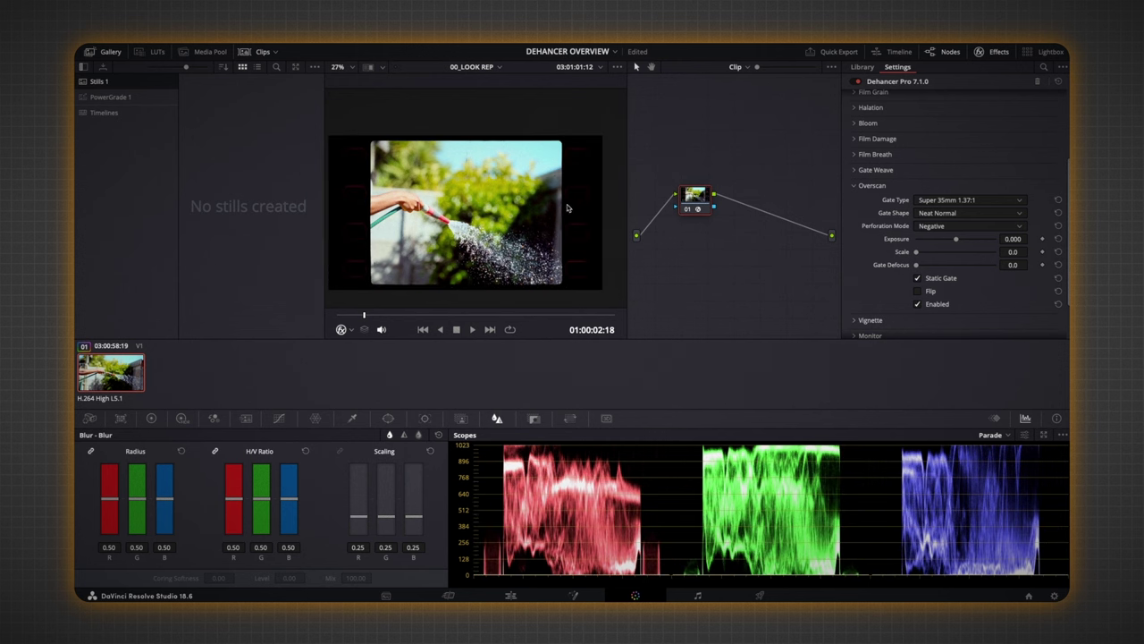
pyautogui.scroll(3, 546, 217)
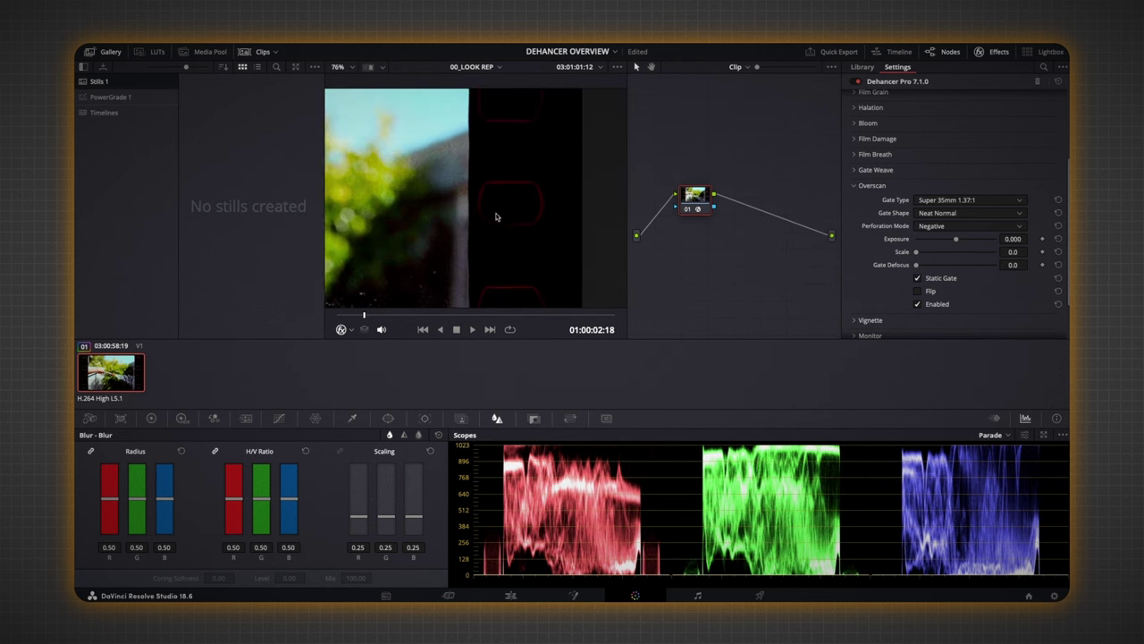
pyautogui.click(948, 201)
pyautogui.click(939, 218)
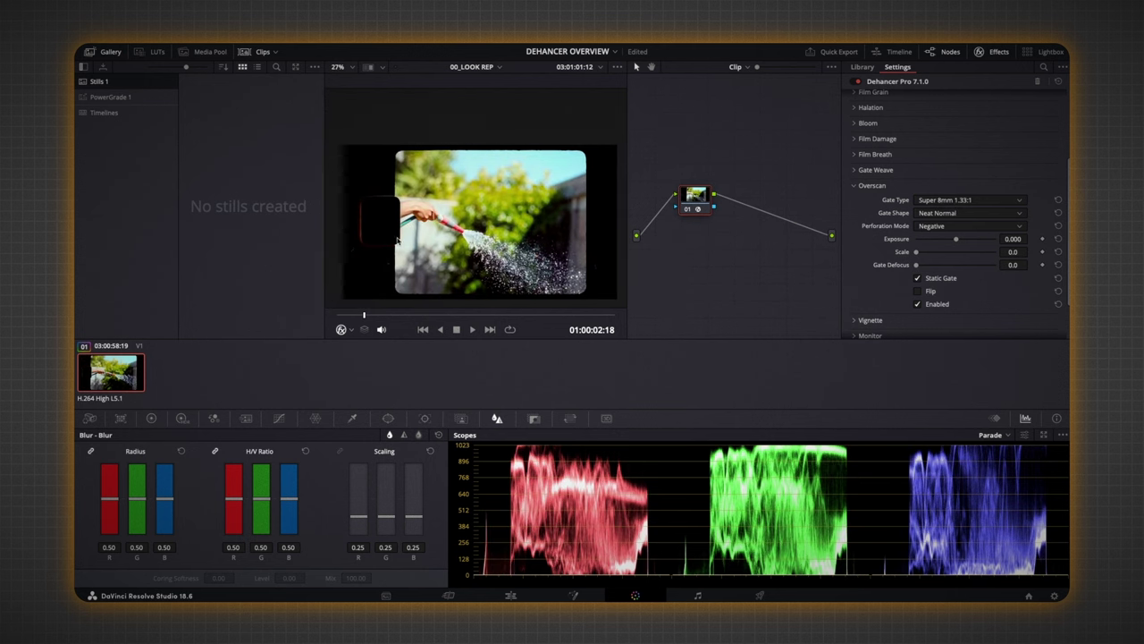
# - Play the clip and zoom and pan the viewer to inspect the Super 8mm gate edges
pyautogui.scroll(2, 376, 235)
pyautogui.press('space')
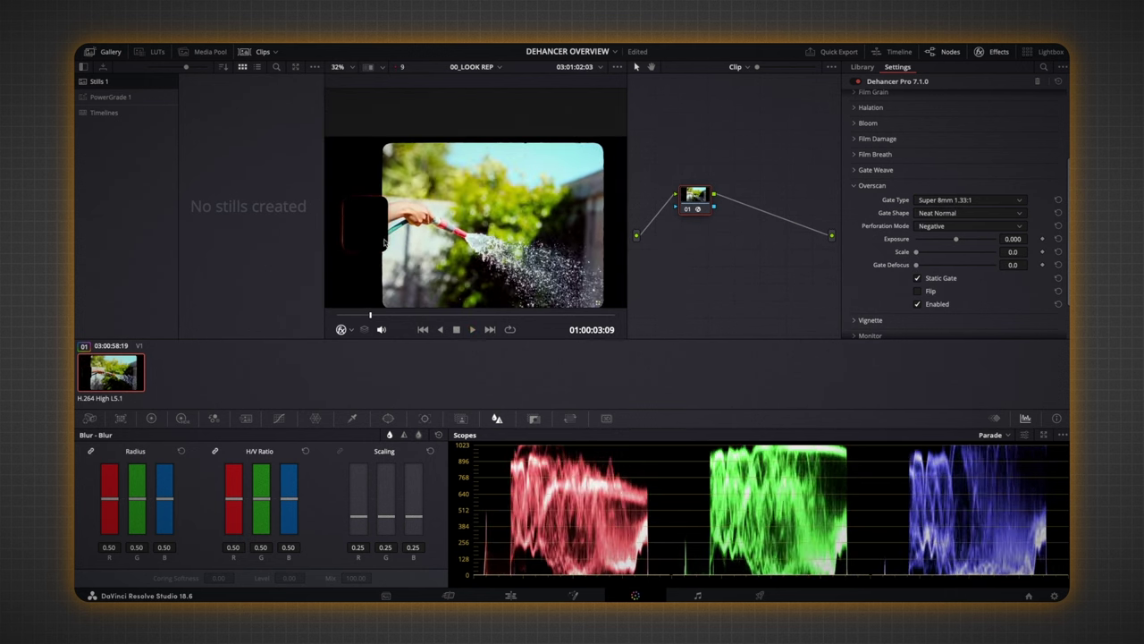
pyautogui.scroll(4, 378, 225)
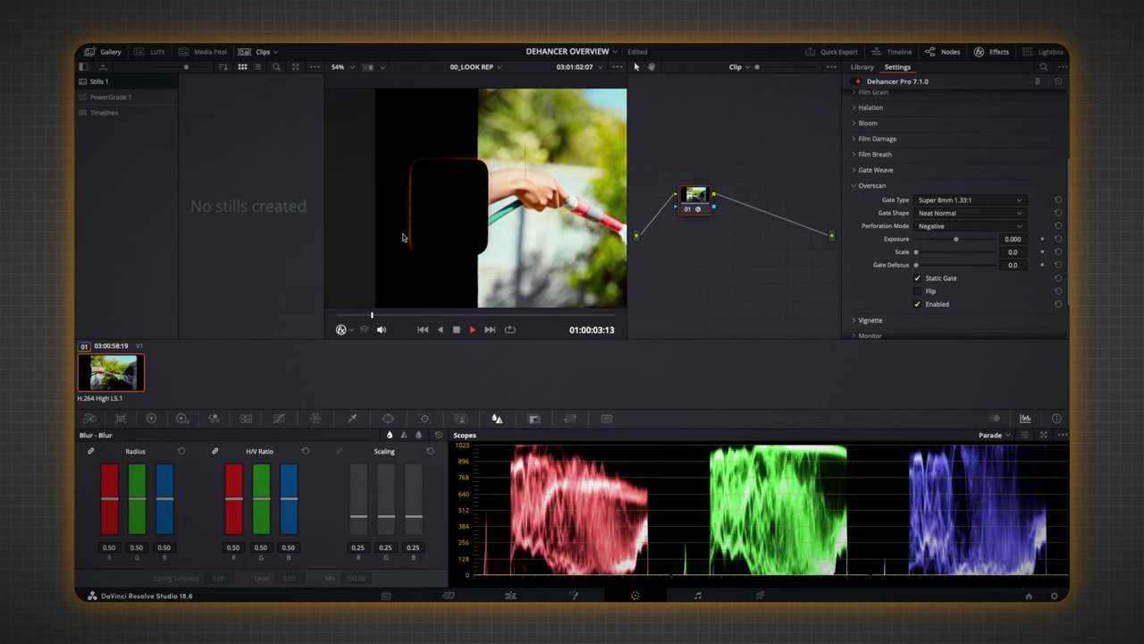
pyautogui.scroll(-5, 460, 251)
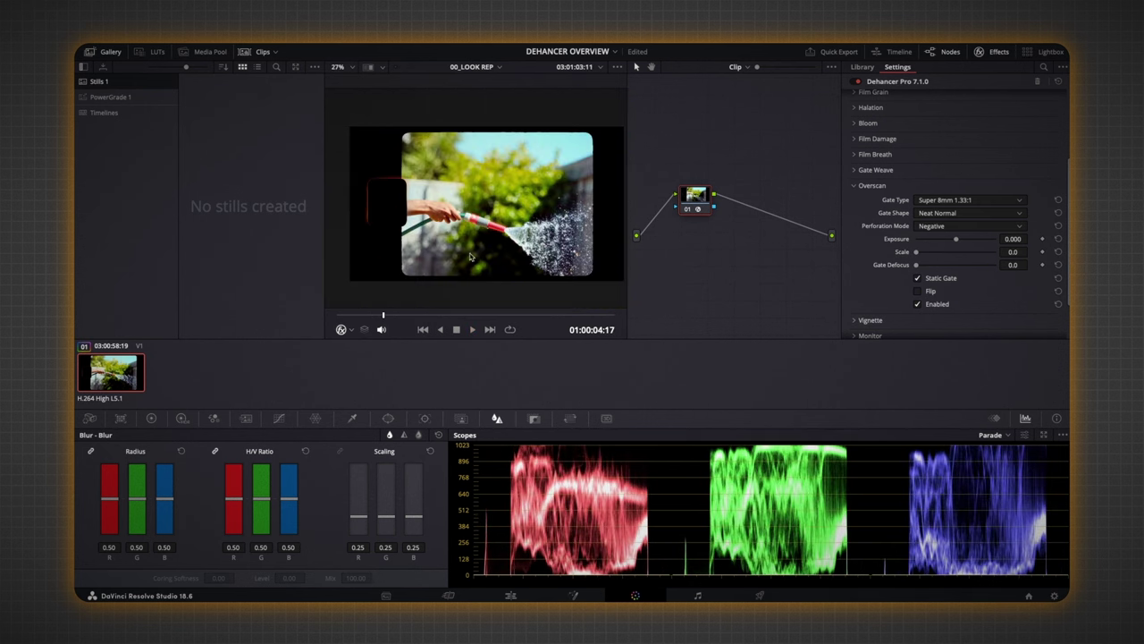
pyautogui.scroll(5, 566, 145)
pyautogui.scroll(4, 513, 171)
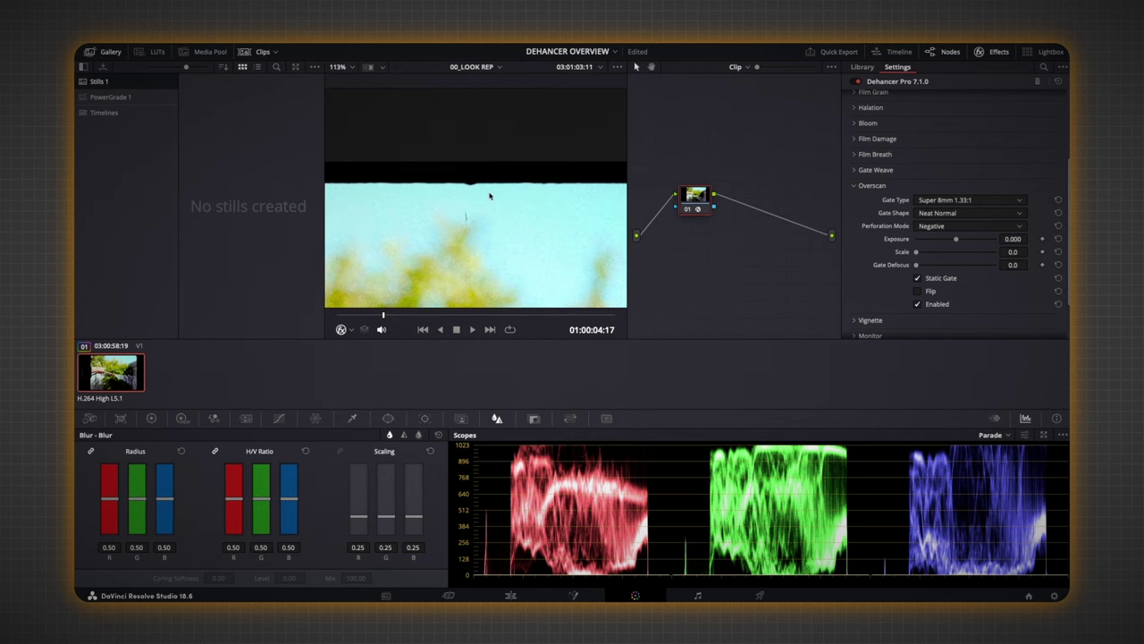
pyautogui.moveTo(542, 184); pyautogui.dragTo(490, 184)
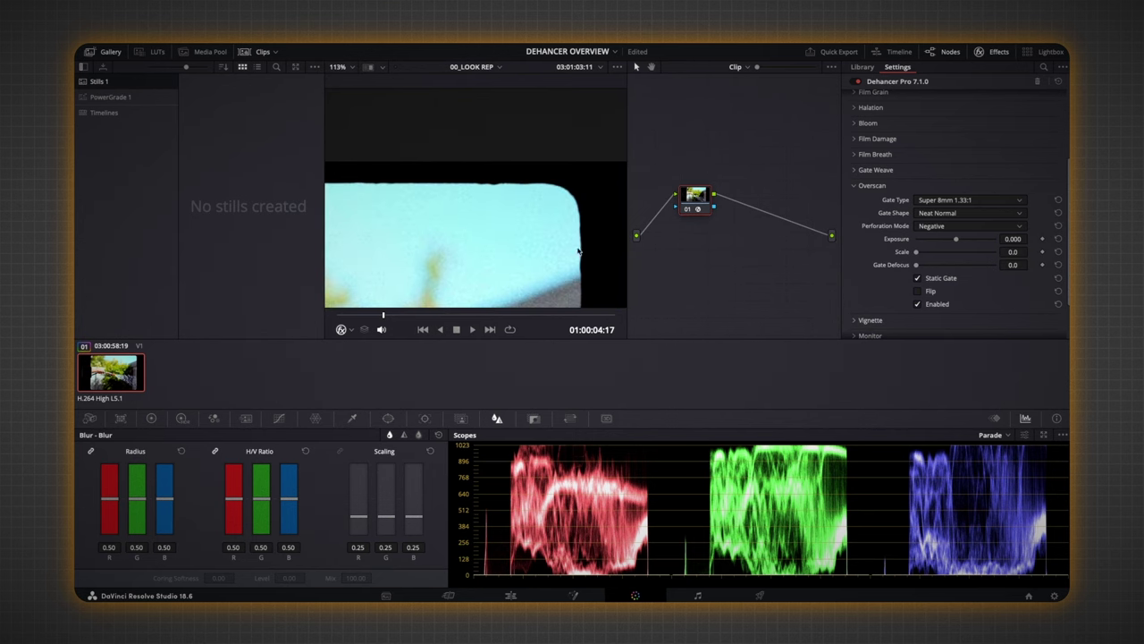
pyautogui.moveTo(577, 251); pyautogui.dragTo(497, 194)
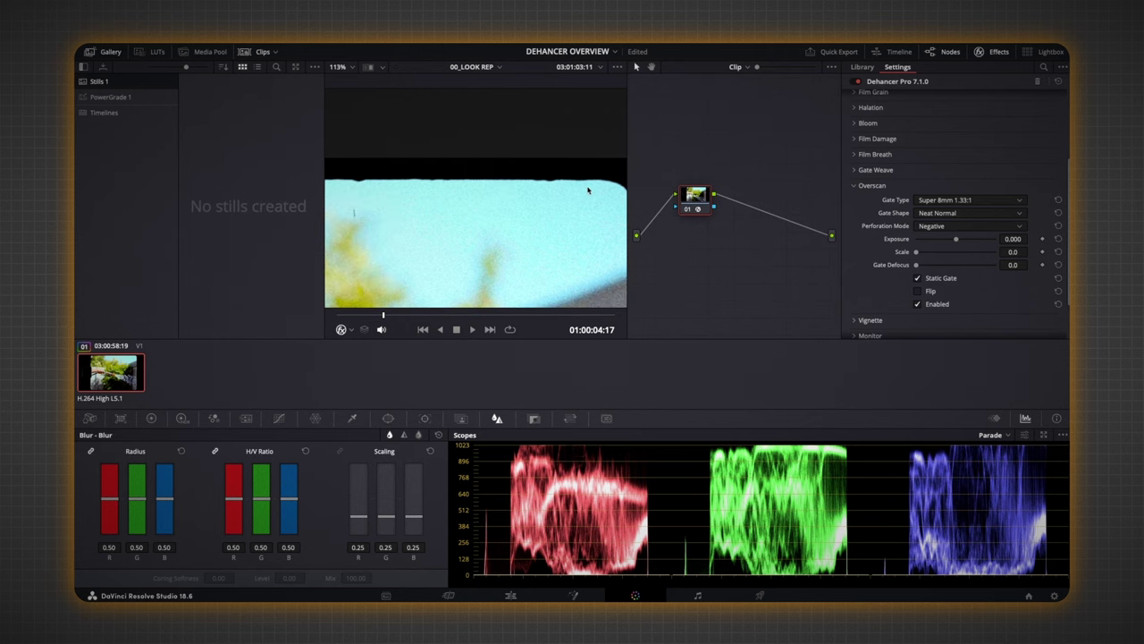
pyautogui.scroll(-2, 551, 200)
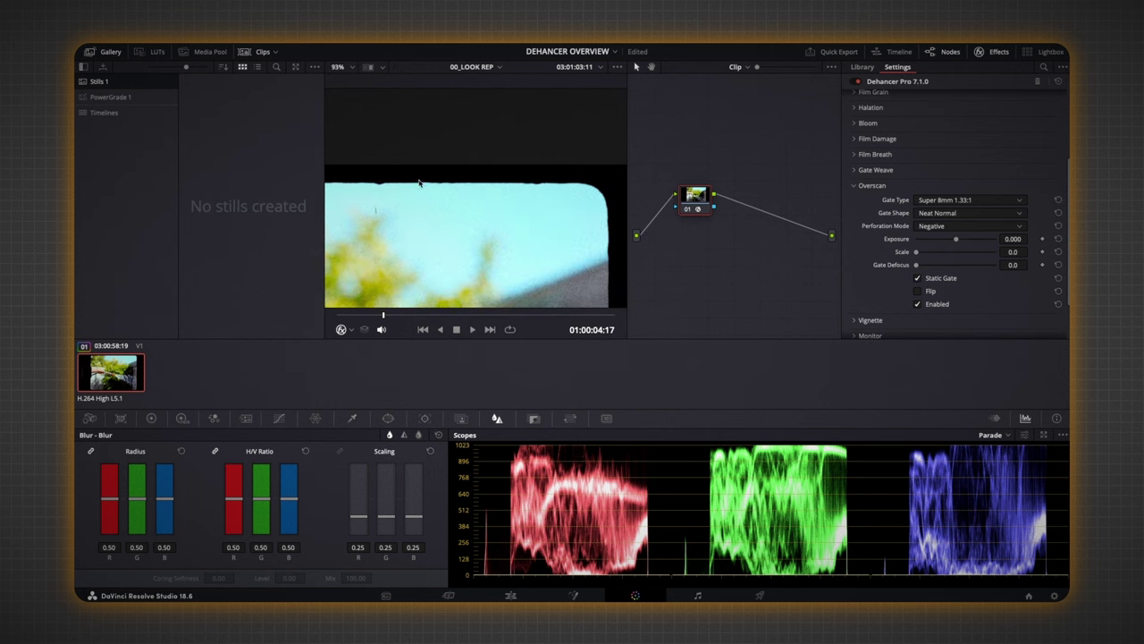
pyautogui.scroll(-2, 464, 195)
# - Switch the Overscan gate type to Super 35mm 1.37:1
pyautogui.click(951, 203)
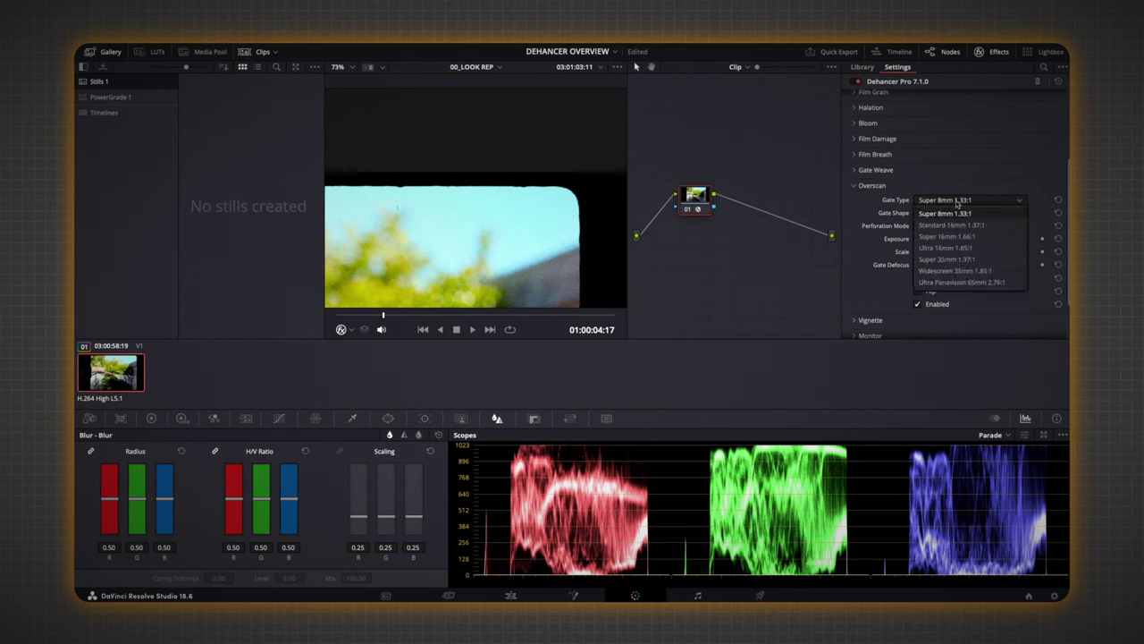
pyautogui.click(966, 259)
pyautogui.scroll(-5, 489, 228)
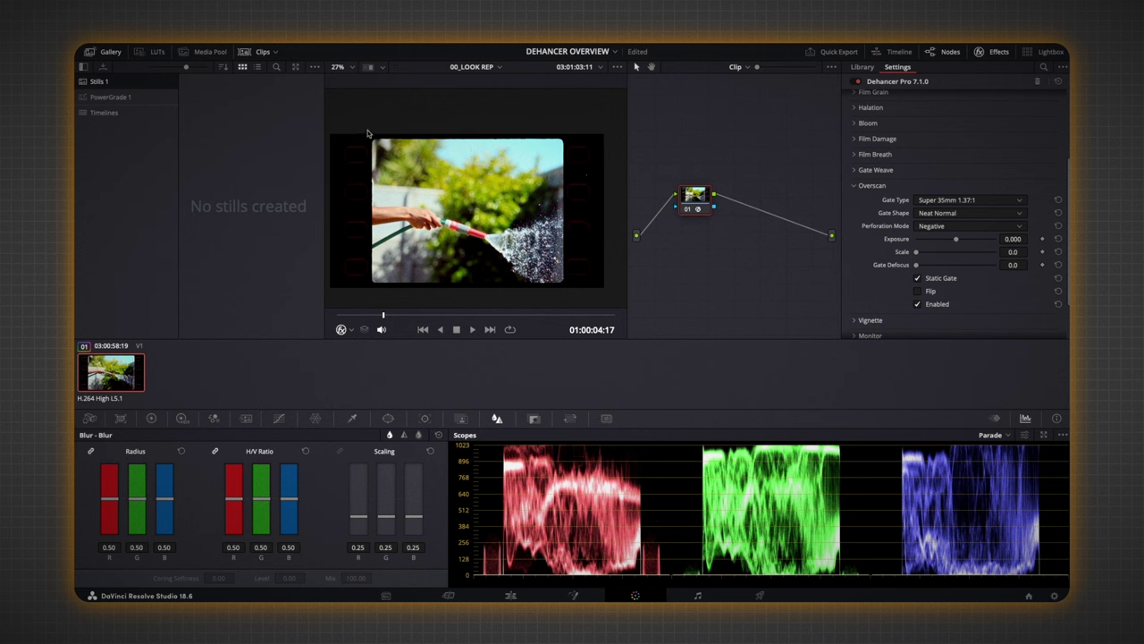
pyautogui.scroll(2, 541, 126)
pyautogui.scroll(8, 541, 127)
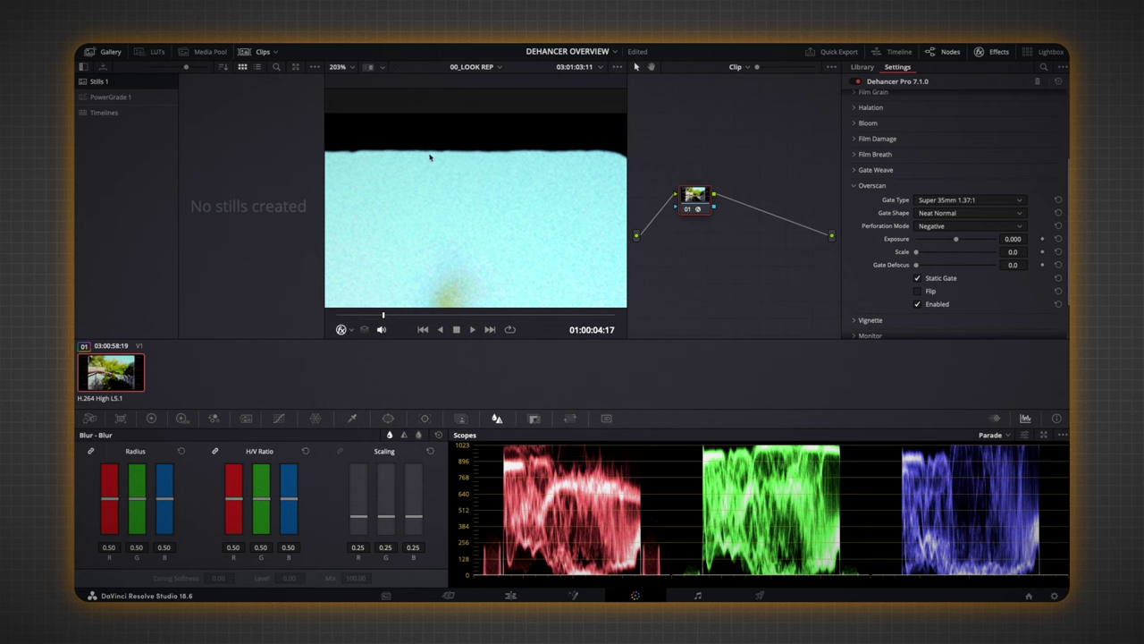
pyautogui.scroll(-4, 486, 192)
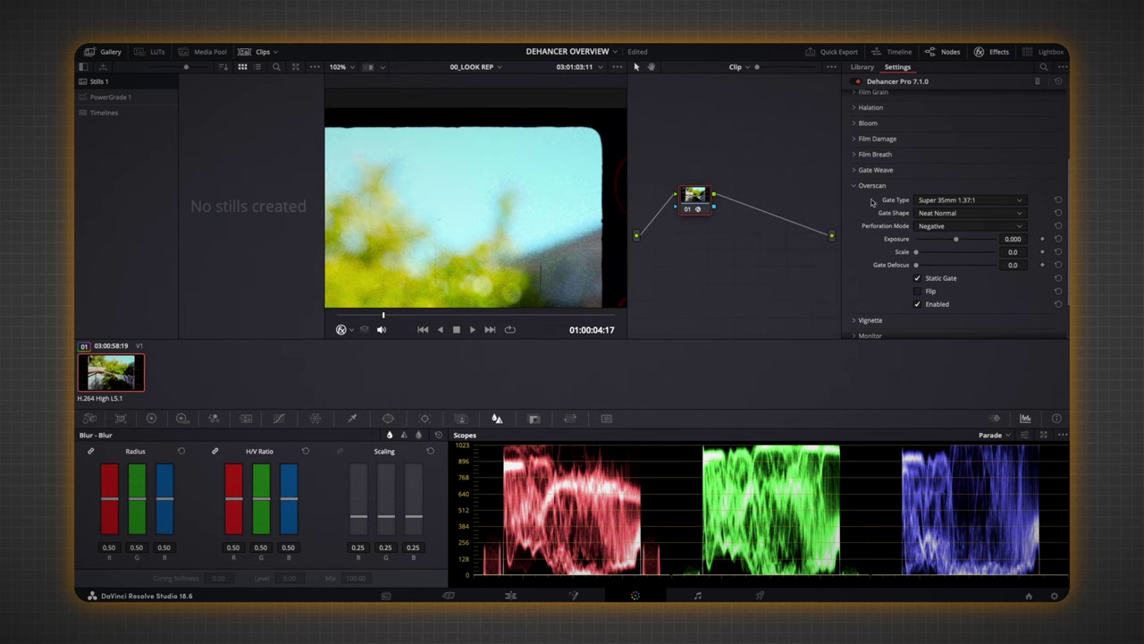
pyautogui.scroll(-3, 520, 221)
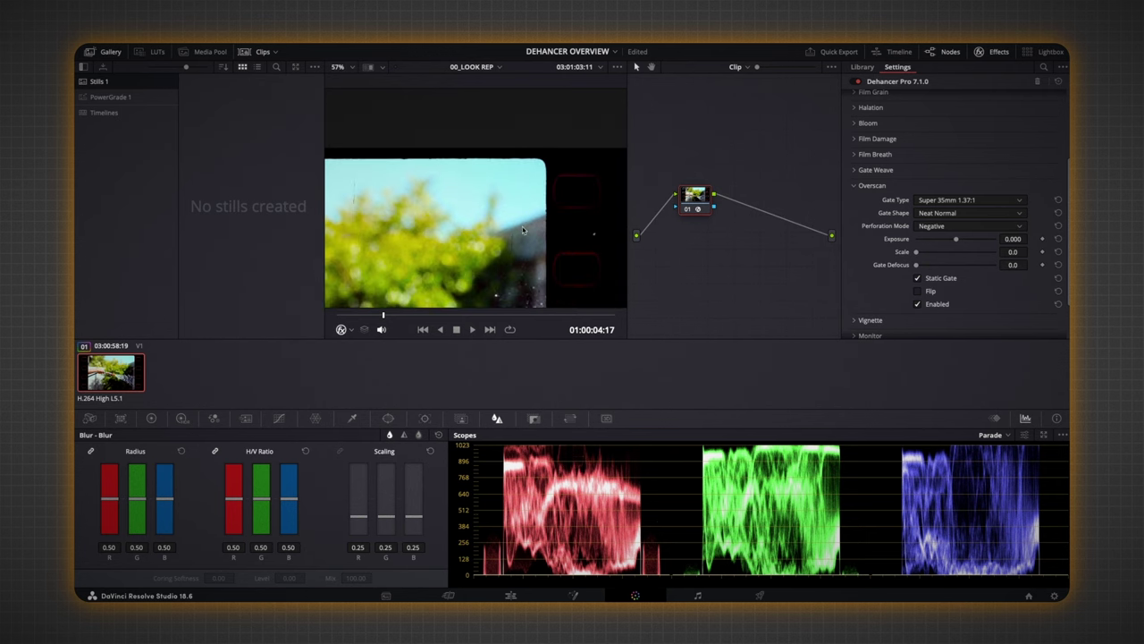
pyautogui.scroll(-2, 523, 215)
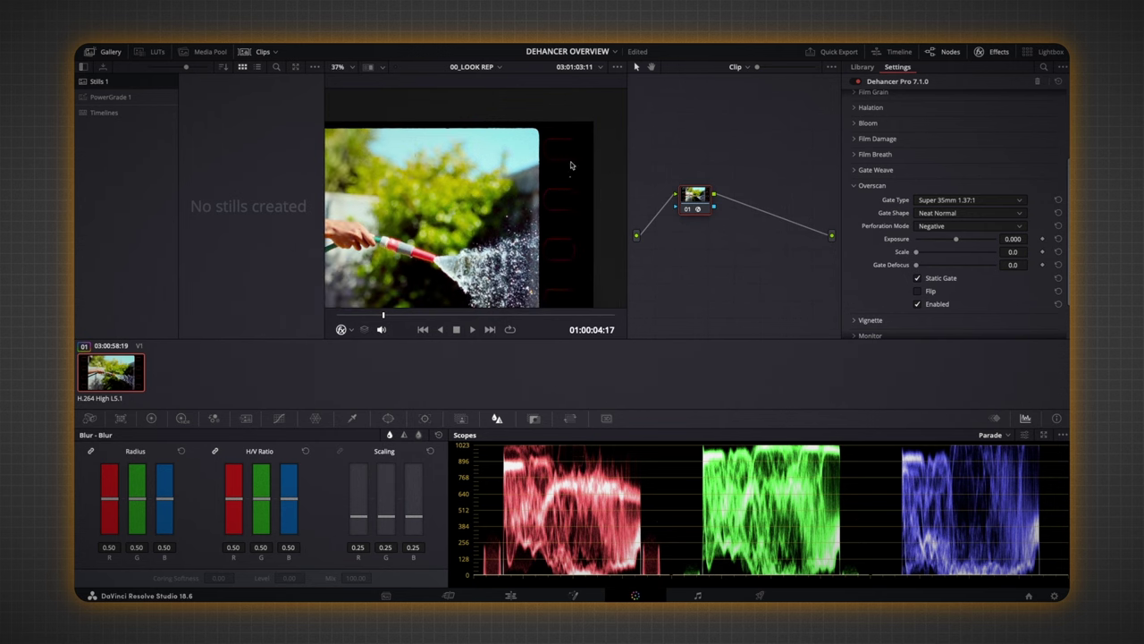
pyautogui.scroll(-2, 473, 197)
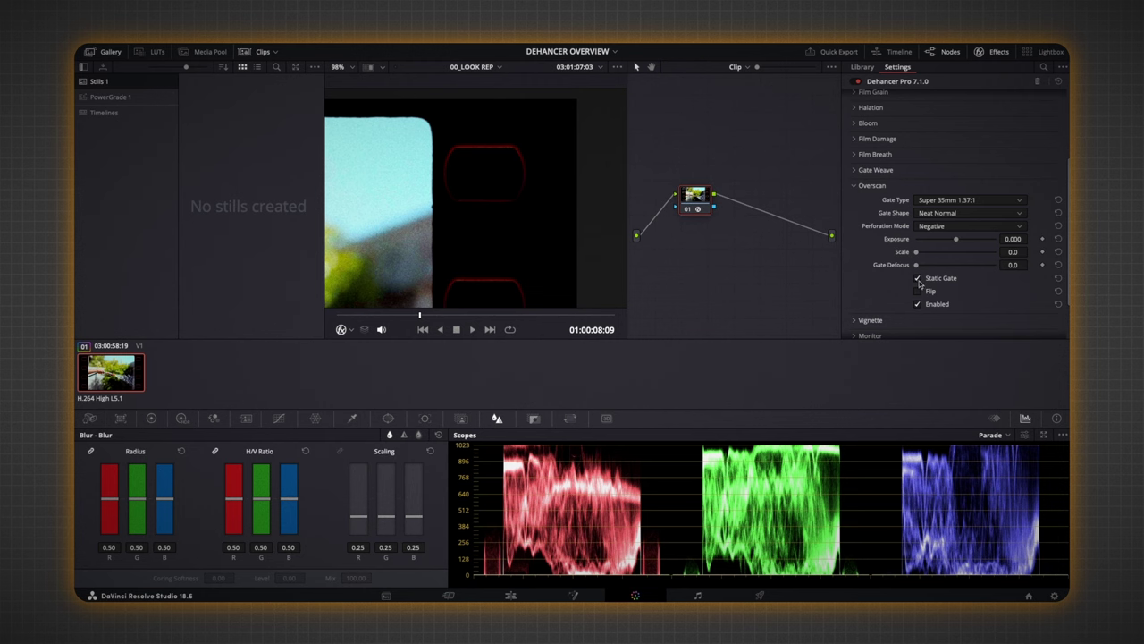
# - Preview the gate drifting with Static Gate off, then make the gate static again
pyautogui.click(918, 280)
pyautogui.press('space')
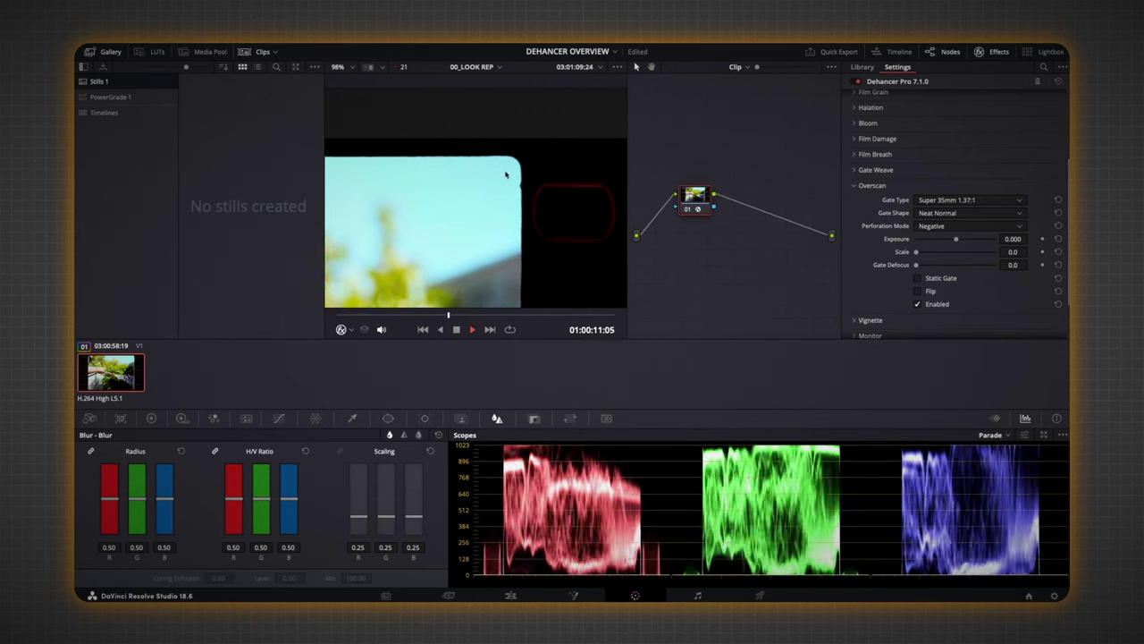
pyautogui.press('space')
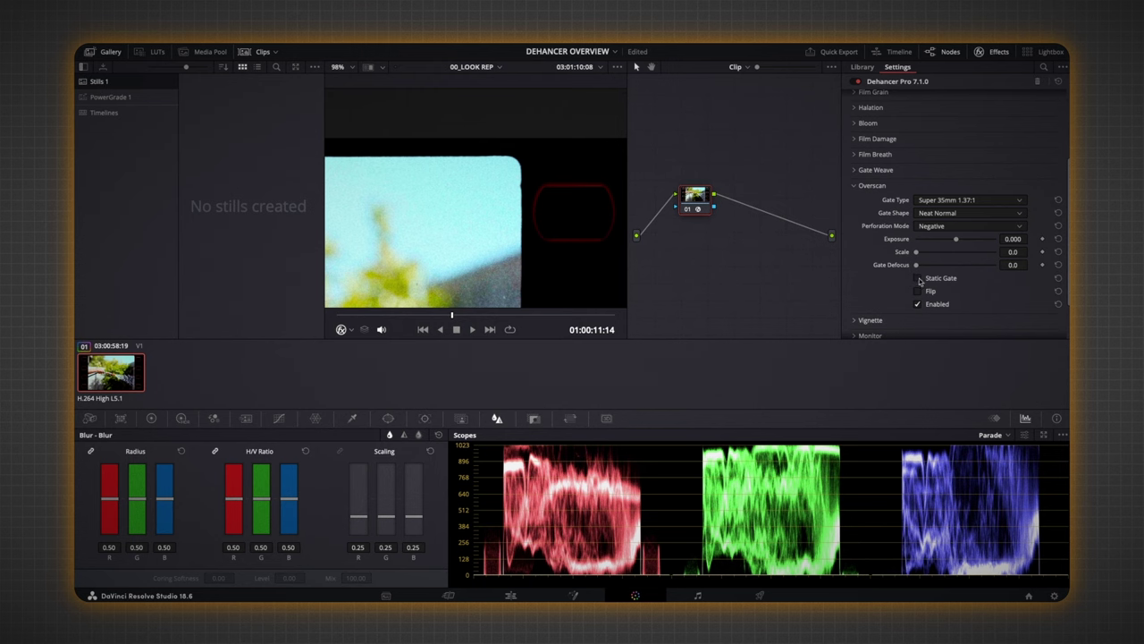
pyautogui.click(917, 278)
# - Turn the Dehancer vignette on briefly to preview it, then switch it back off
pyautogui.hotkey('shift', 'z')
pyautogui.click(870, 320)
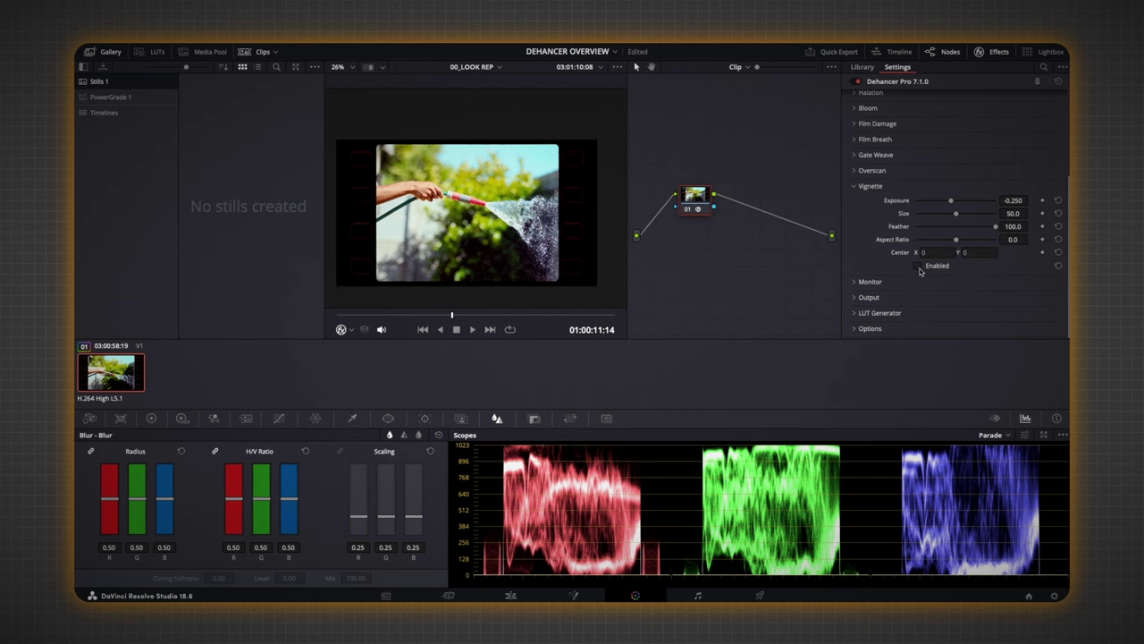
pyautogui.click(918, 267)
pyautogui.click(918, 267)
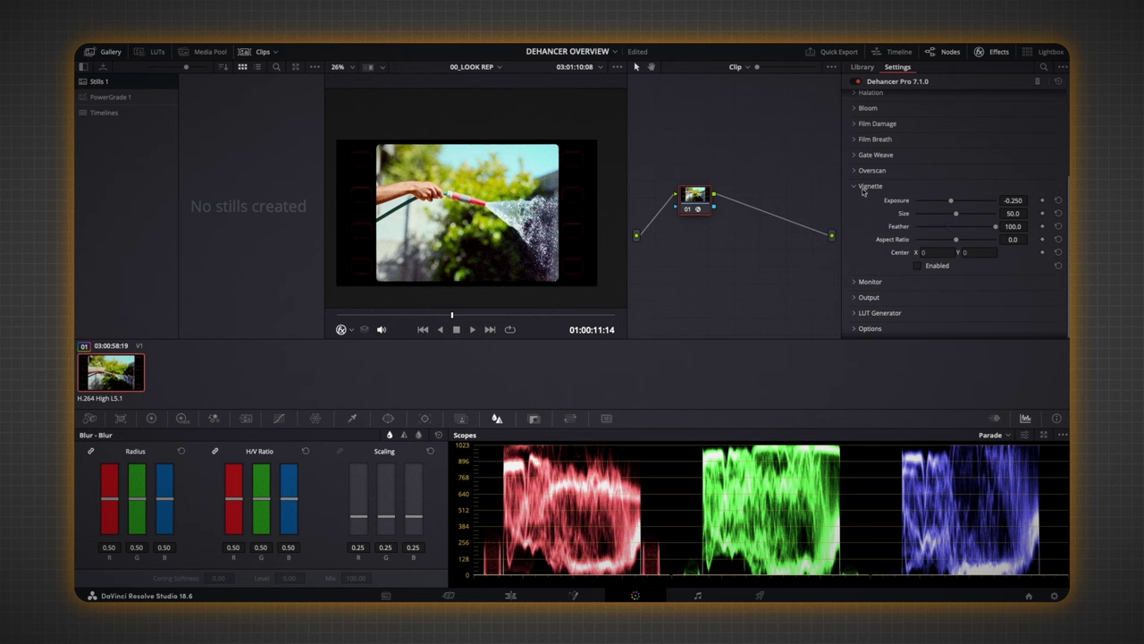
pyautogui.click(854, 186)
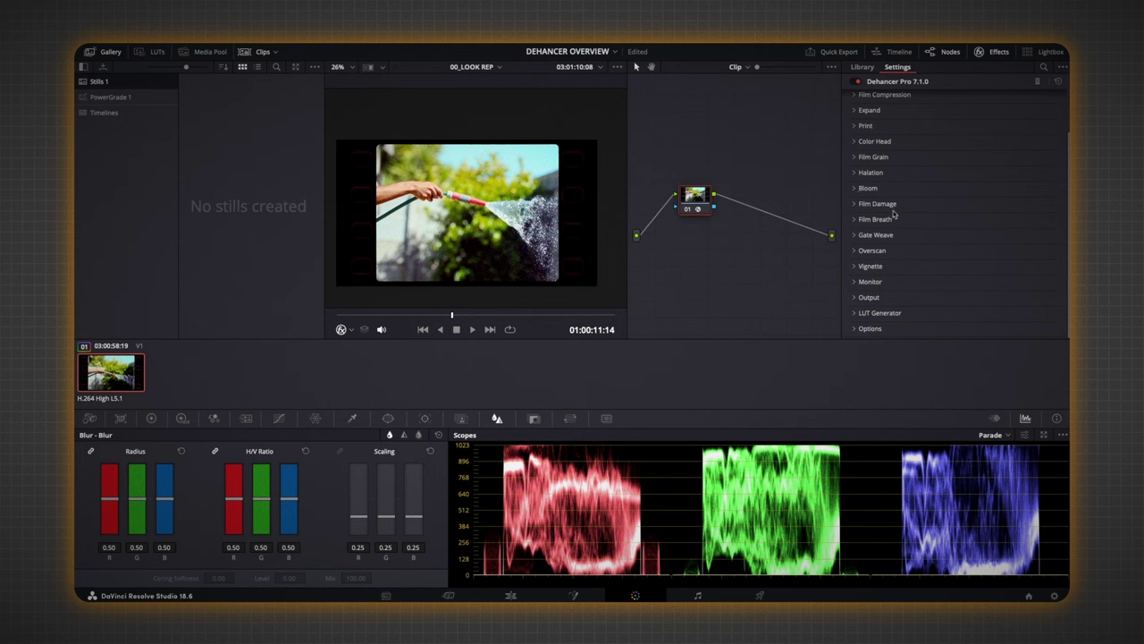
# - Try False Color and Clipping Indication monitoring, then lower Output Total Impact to 47
pyautogui.click(870, 280)
pyautogui.click(917, 296)
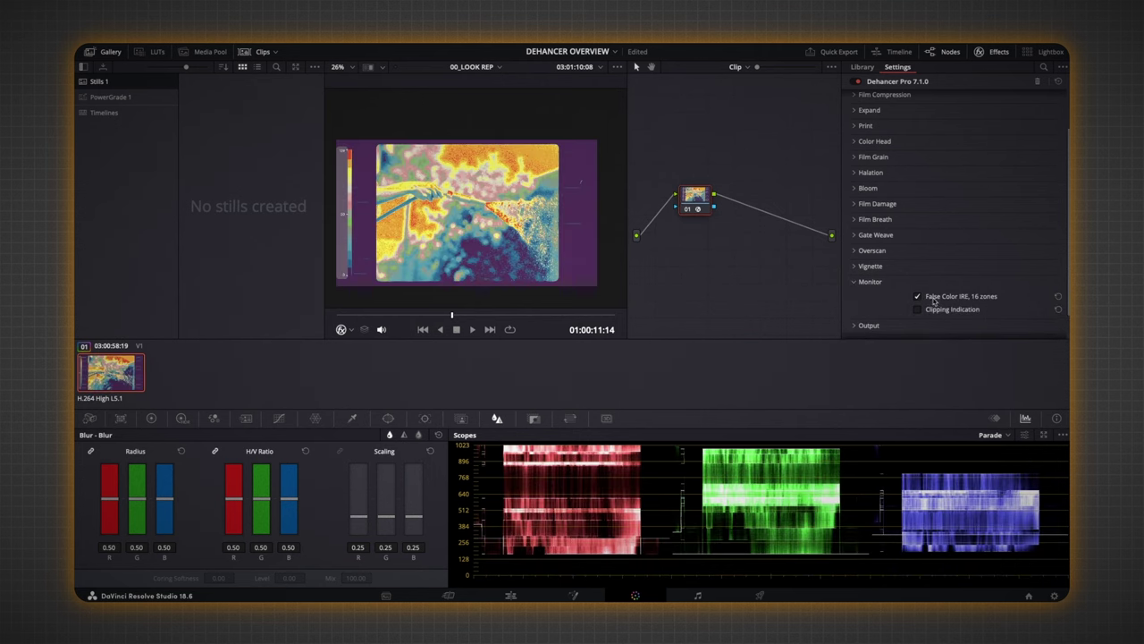
pyautogui.click(917, 308)
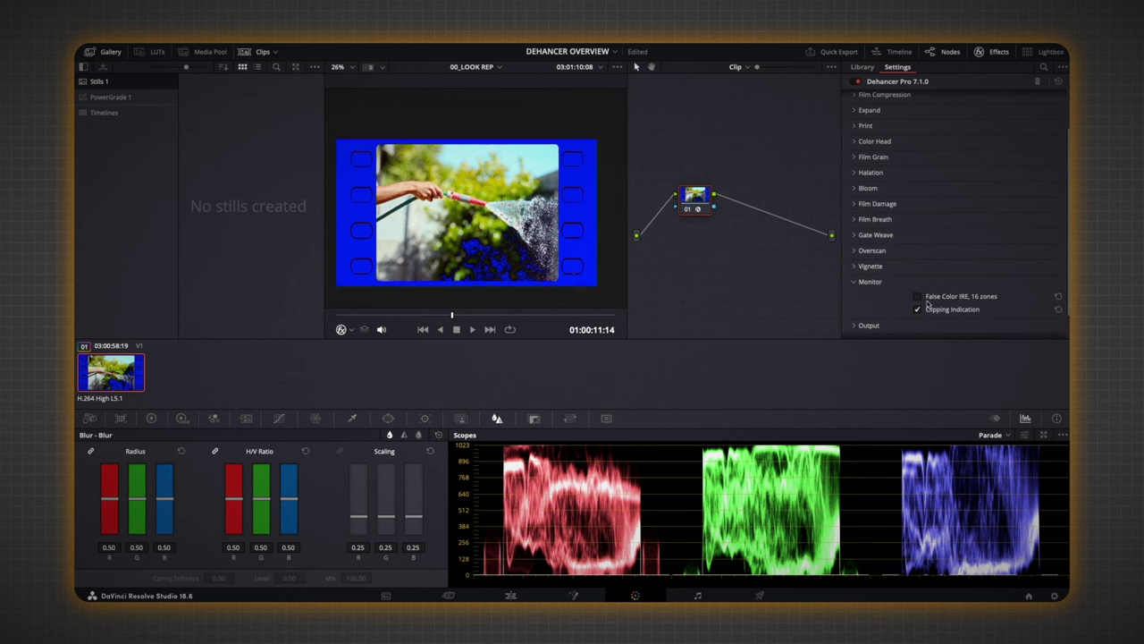
pyautogui.click(869, 325)
pyautogui.moveTo(995, 301)
pyautogui.mouseDown()
pyautogui.moveTo(885, 304)
pyautogui.moveTo(992, 304)
pyautogui.mouseUp()
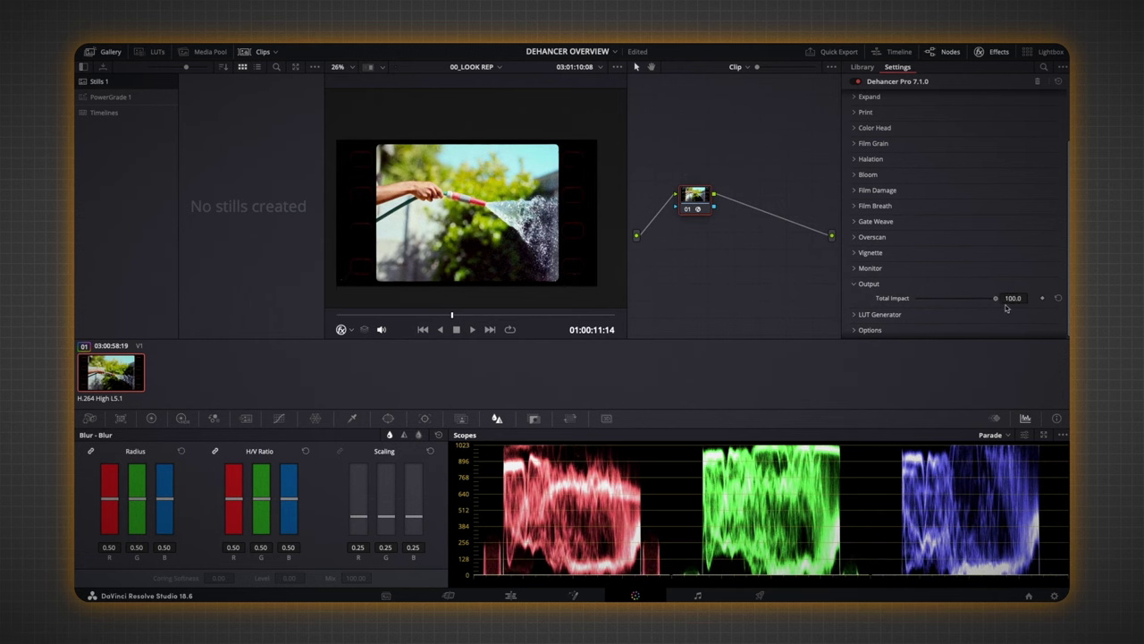
# - Look over the LUT Generator, then keep Options render Quality at Normal - fast
pyautogui.click(905, 314)
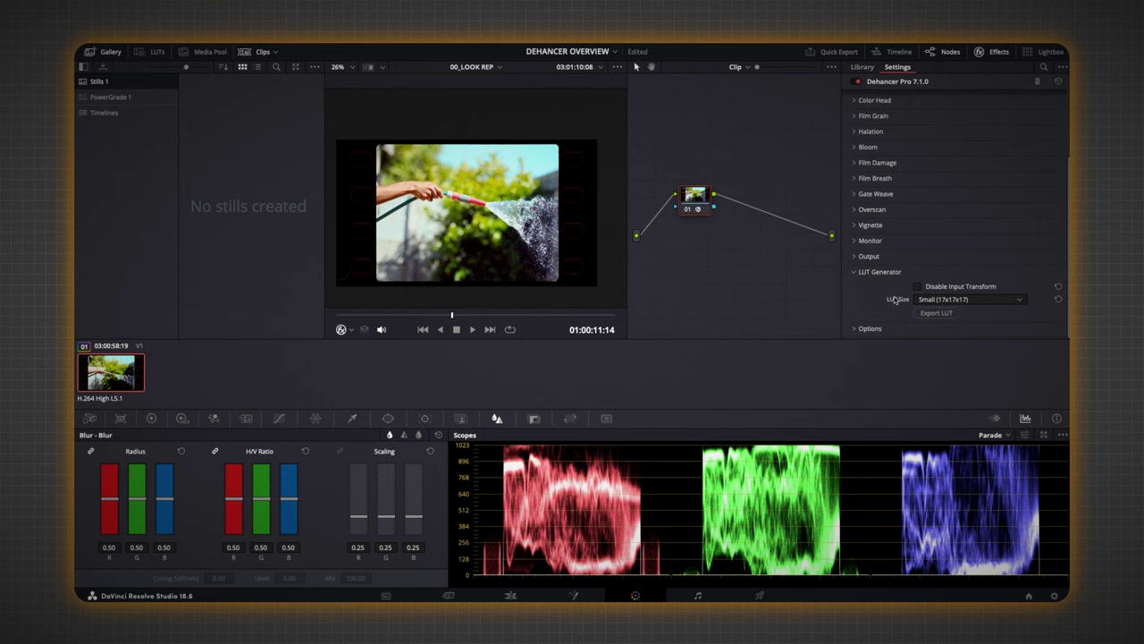
pyautogui.click(855, 273)
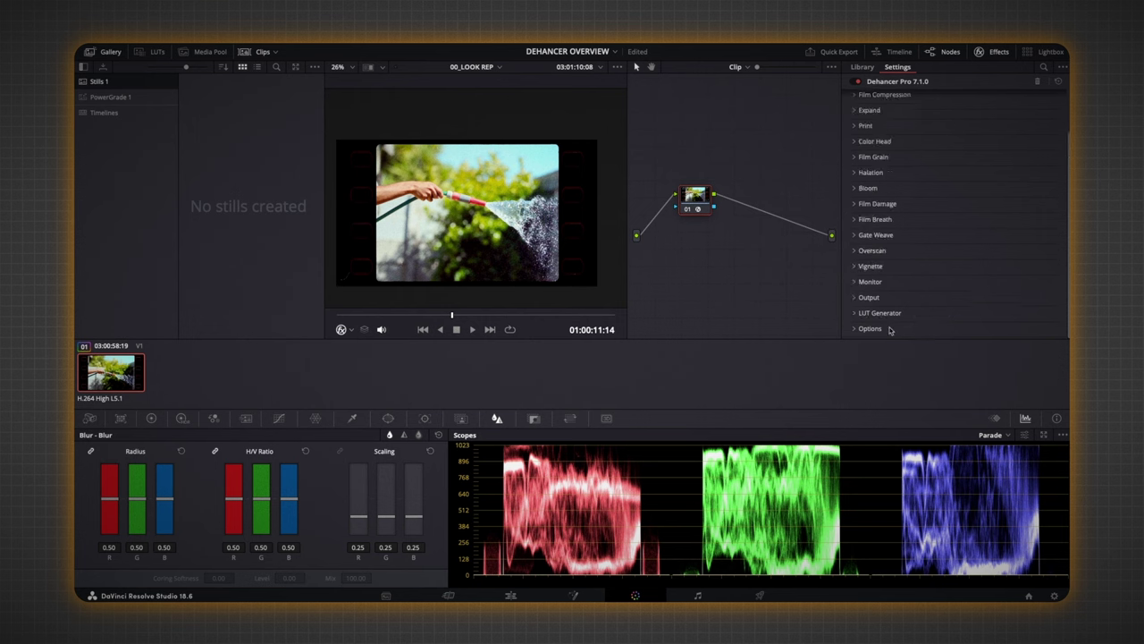
pyautogui.click(854, 329)
pyautogui.click(937, 290)
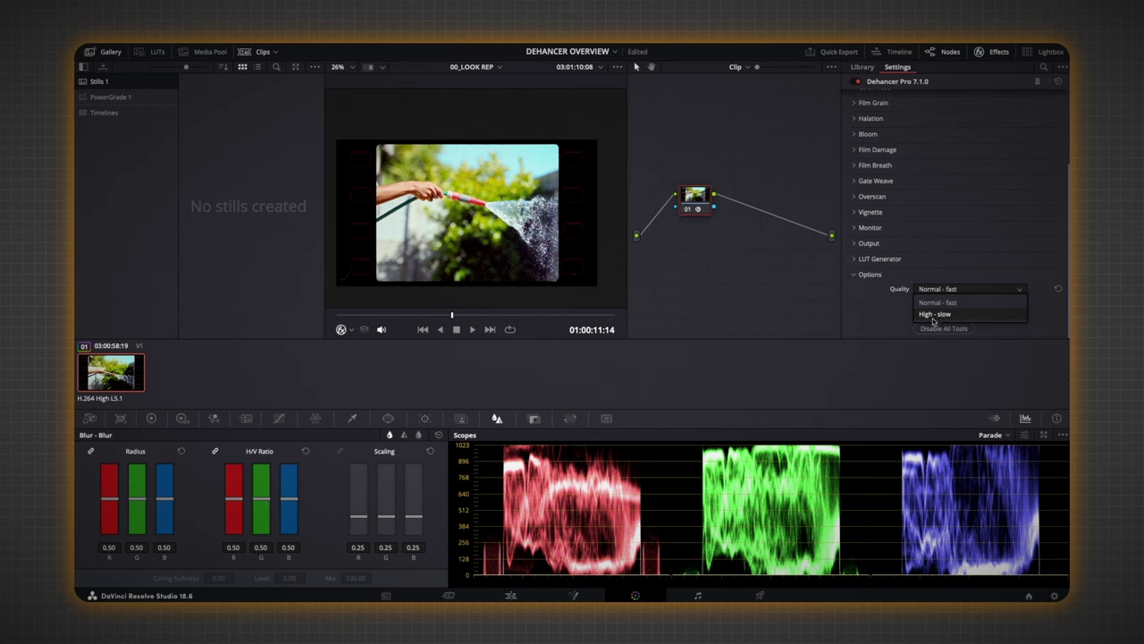
pyautogui.click(935, 302)
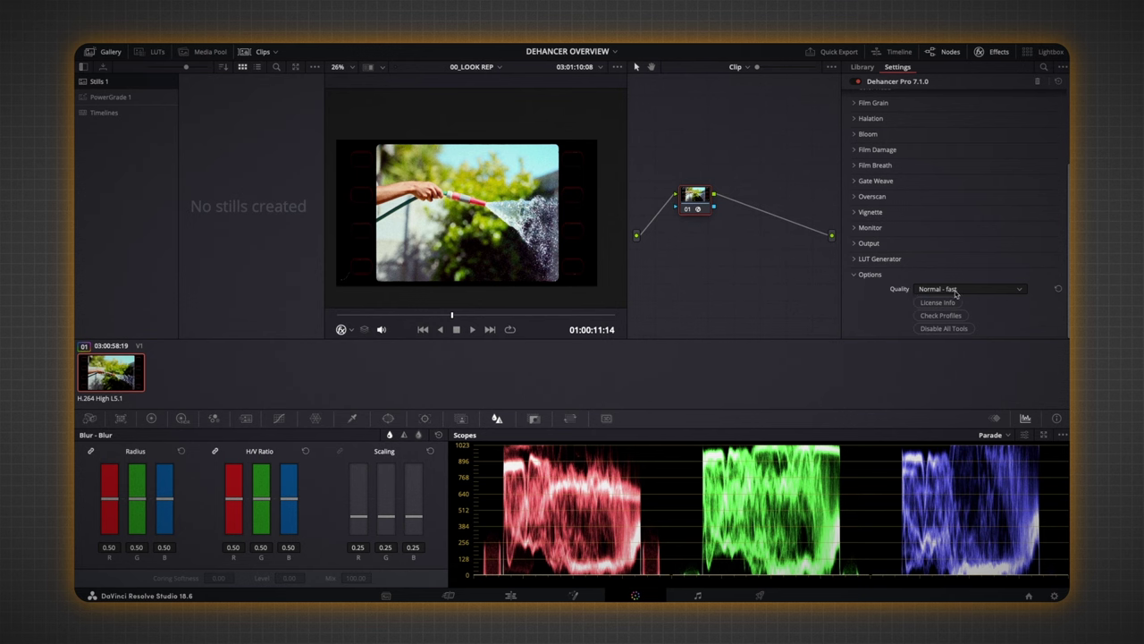
# - On the Edit page, place an Adjustment Clip at the start of Video 2 and crop its left side 263.8
pyautogui.click(514, 596)
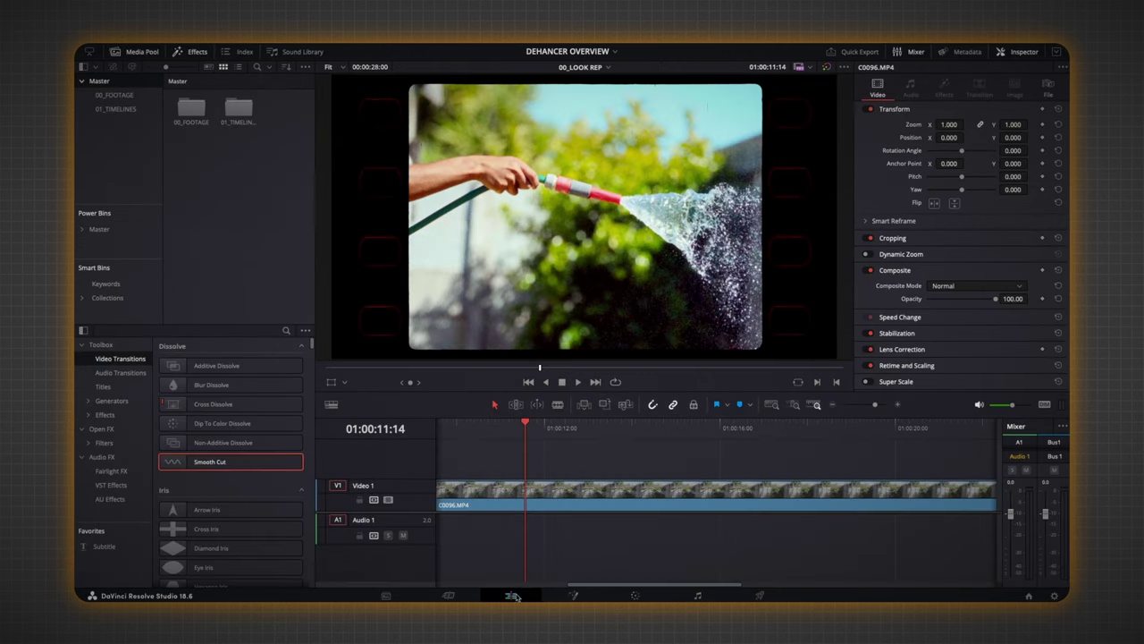
pyautogui.click(105, 414)
pyautogui.moveTo(215, 365); pyautogui.dragTo(439, 465)
pyautogui.scroll(-4, 500, 465)
pyautogui.moveTo(544, 467); pyautogui.dragTo(658, 467)
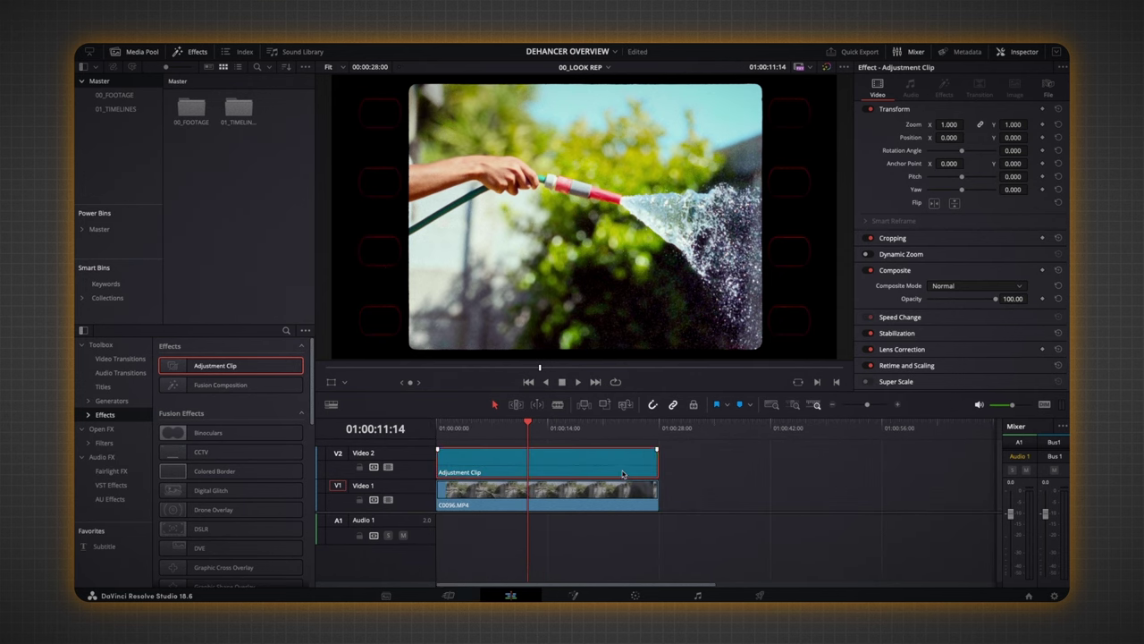
pyautogui.click(891, 239)
pyautogui.moveTo(935, 256); pyautogui.dragTo(936, 257)
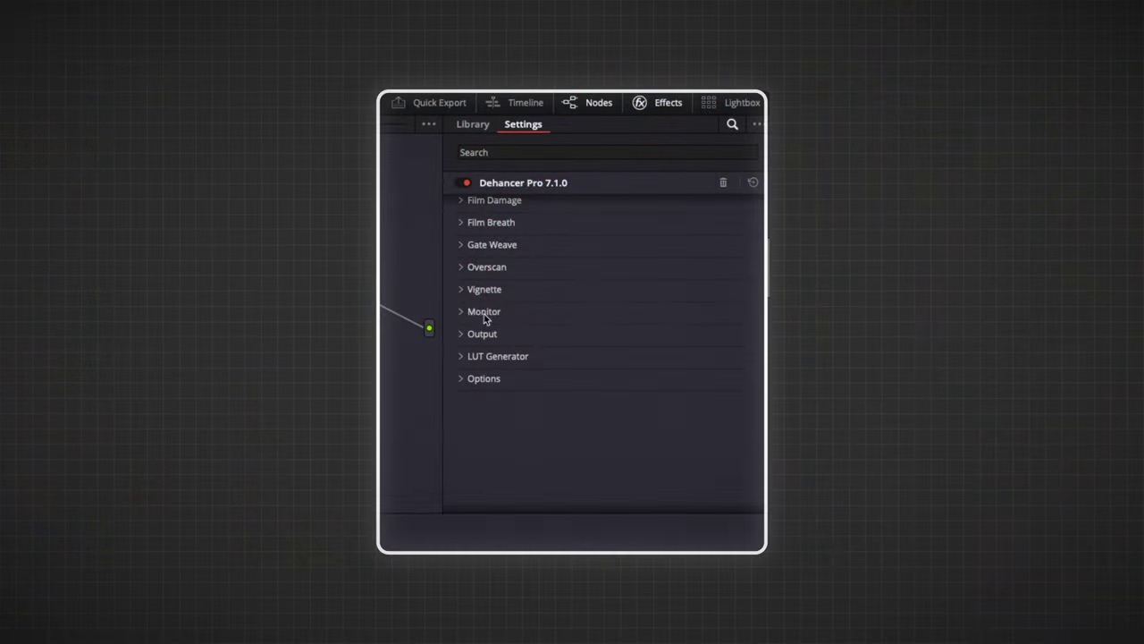
pyautogui.scroll(5, 514, 323)
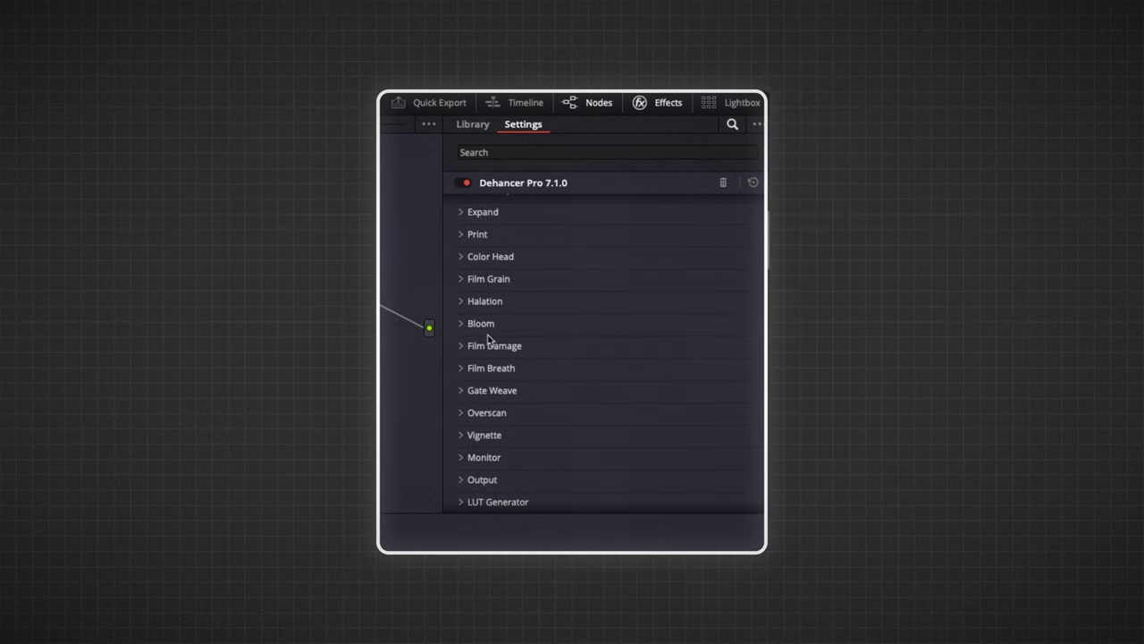